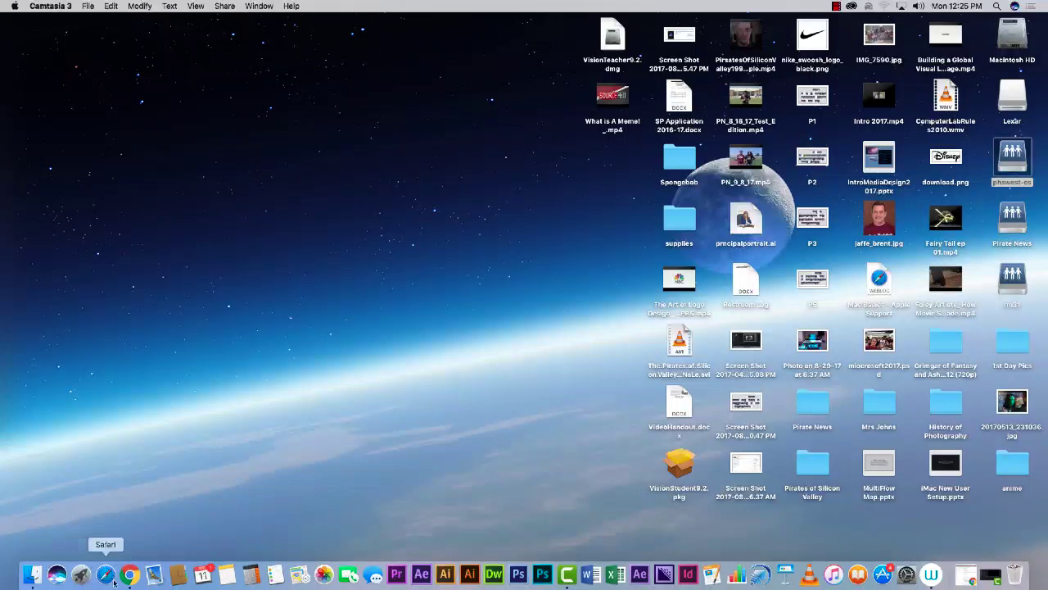
Launch Adobe Illustrator CC 2017 from the installed applications.
click(85, 578)
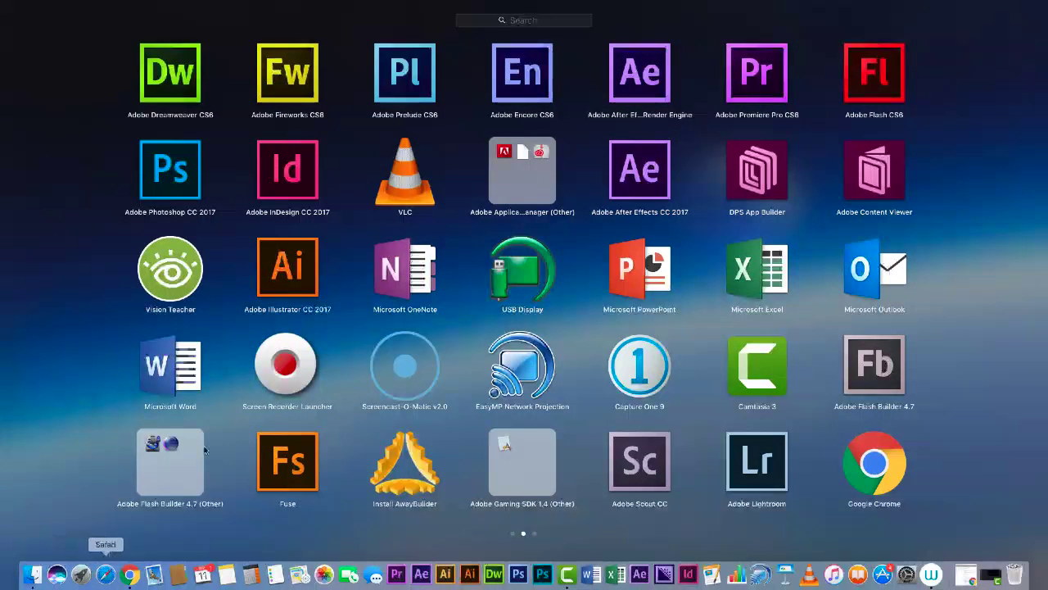
drag(255, 310, 427, 329)
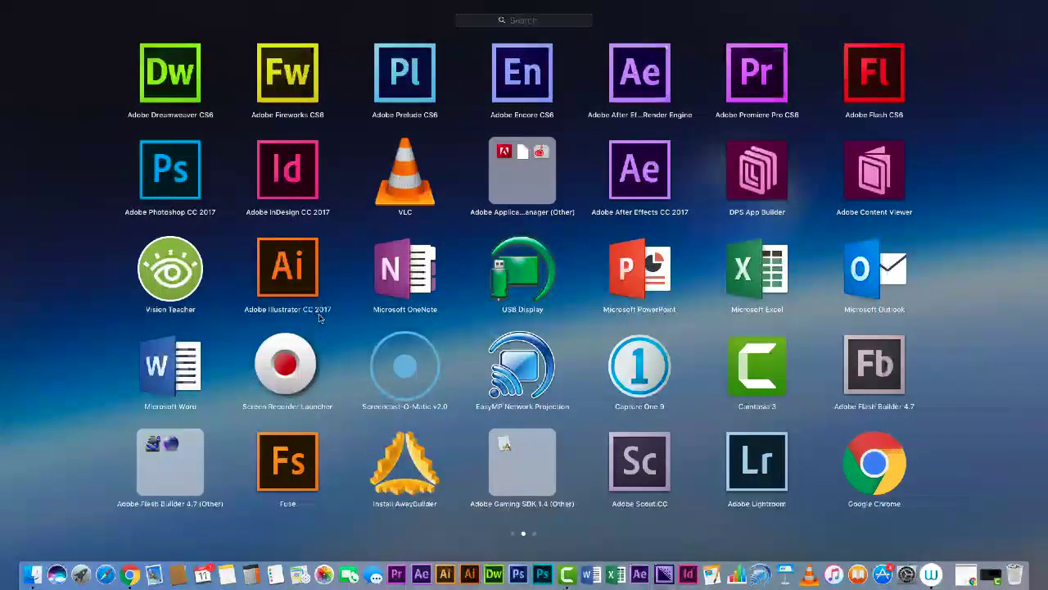
click(283, 275)
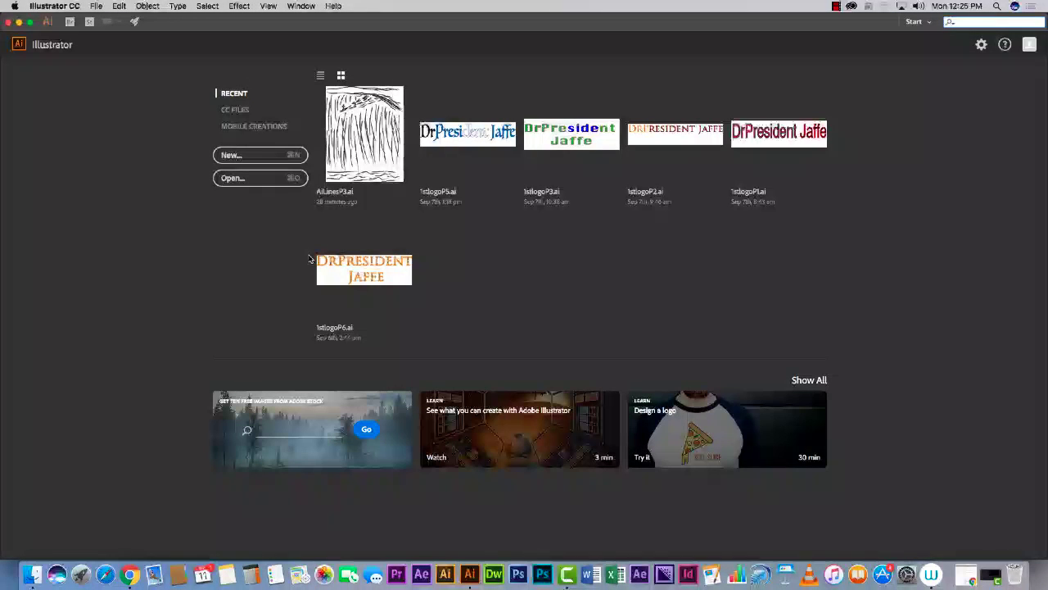
Create a new print document with the Letter preset, 612 x 792 points, portrait, in CMYK colour.
click(96, 7)
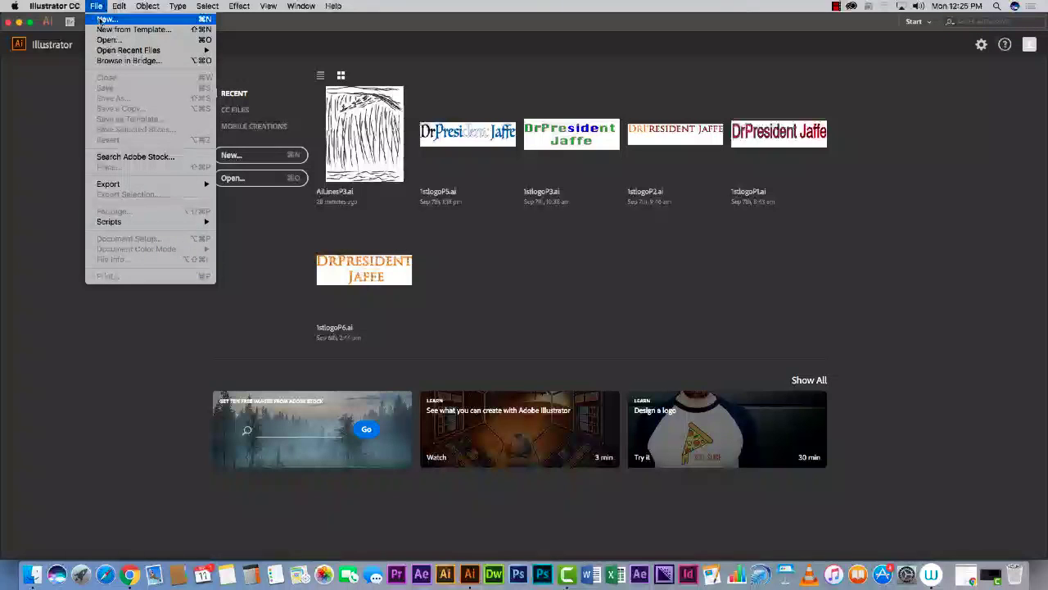
click(102, 19)
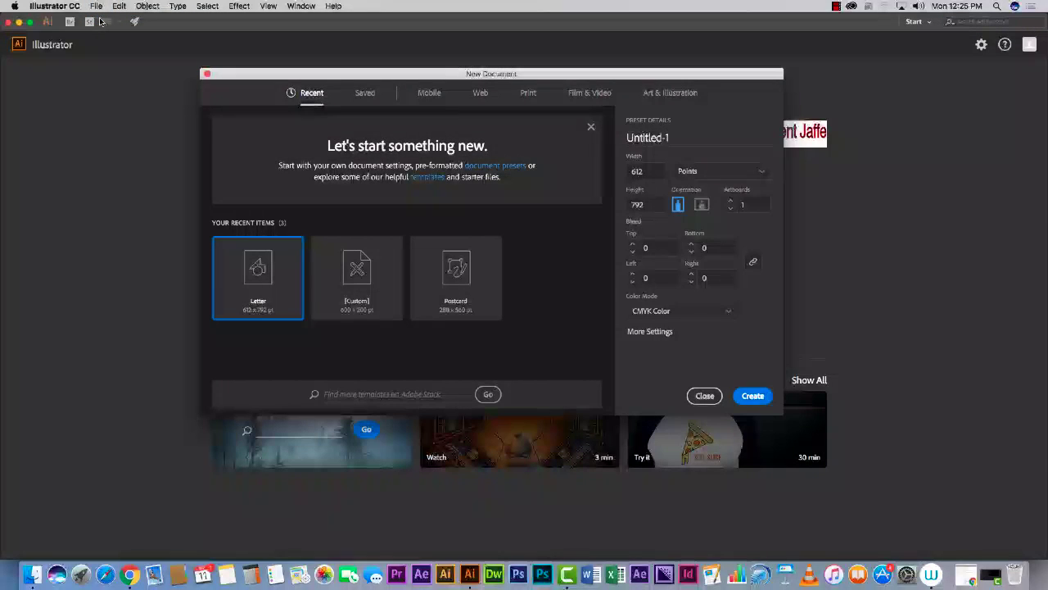
click(528, 93)
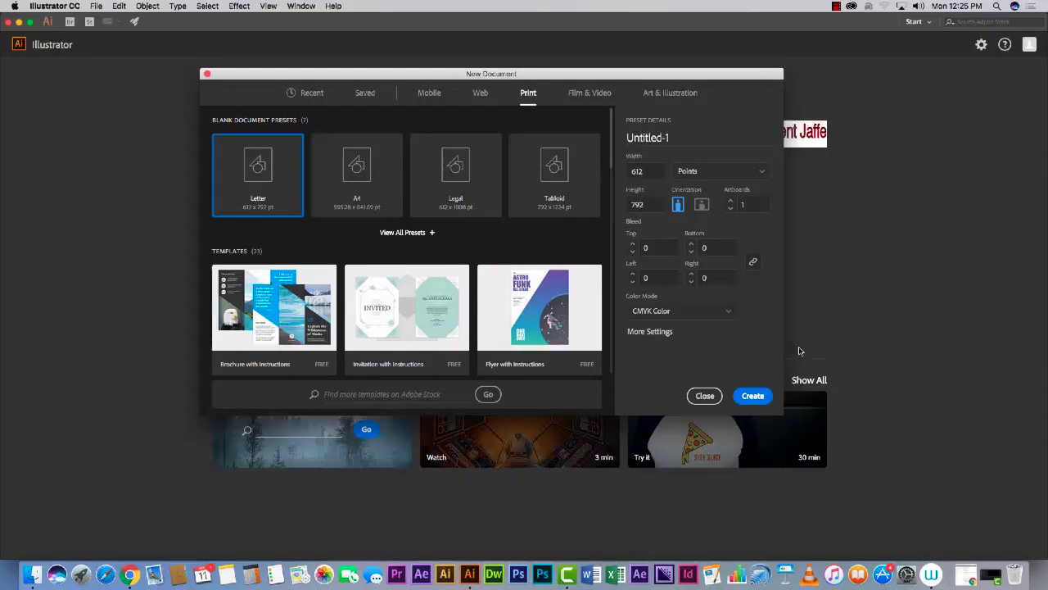
click(751, 399)
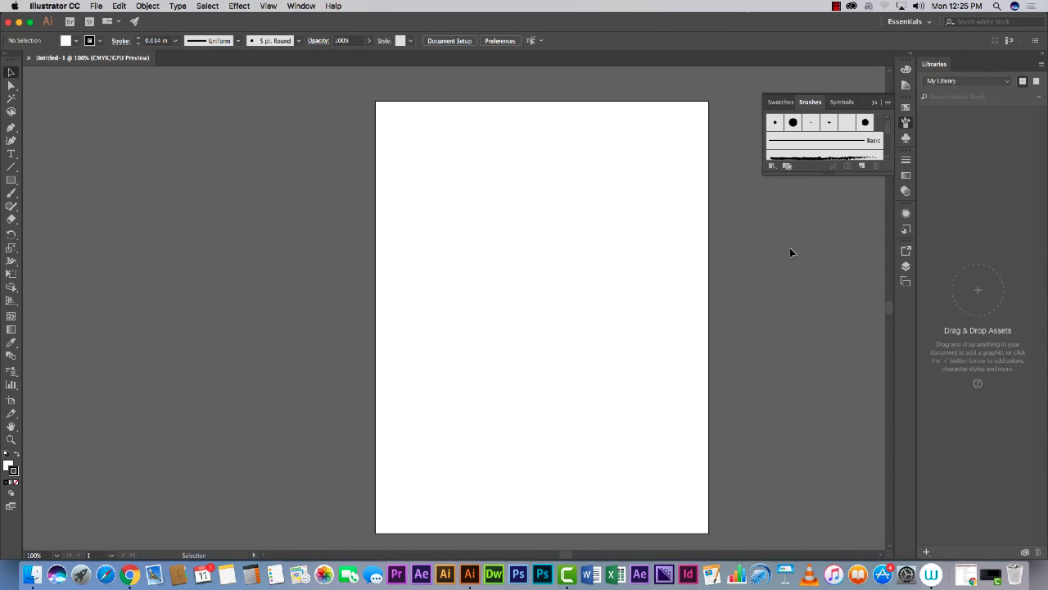
Collapse the floating Brushes panel, then show the Color panel with the stroke active and enlarge its spectrum.
click(874, 103)
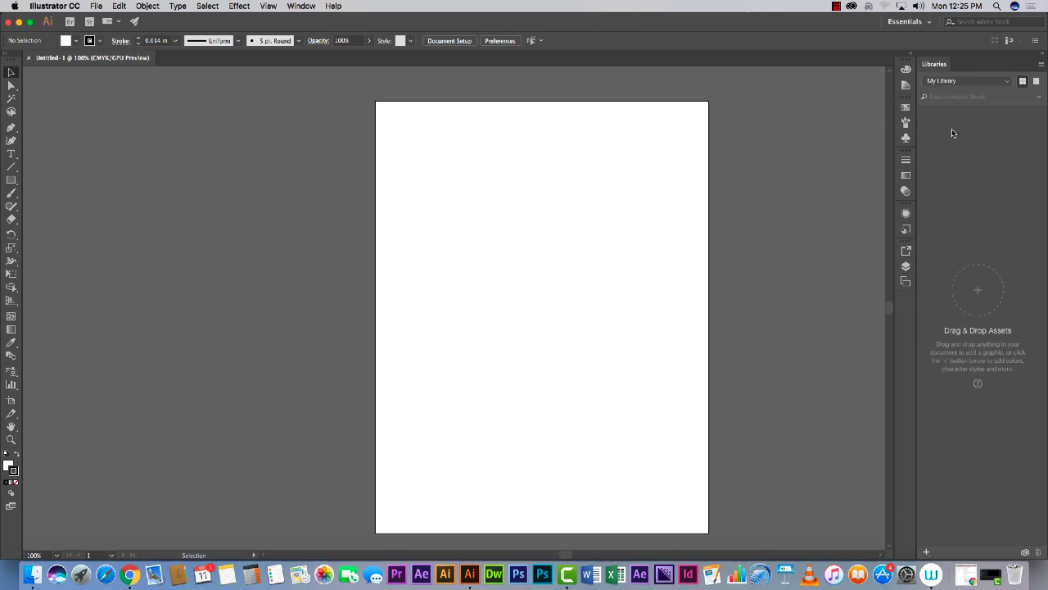
click(77, 41)
click(76, 41)
click(99, 41)
click(100, 41)
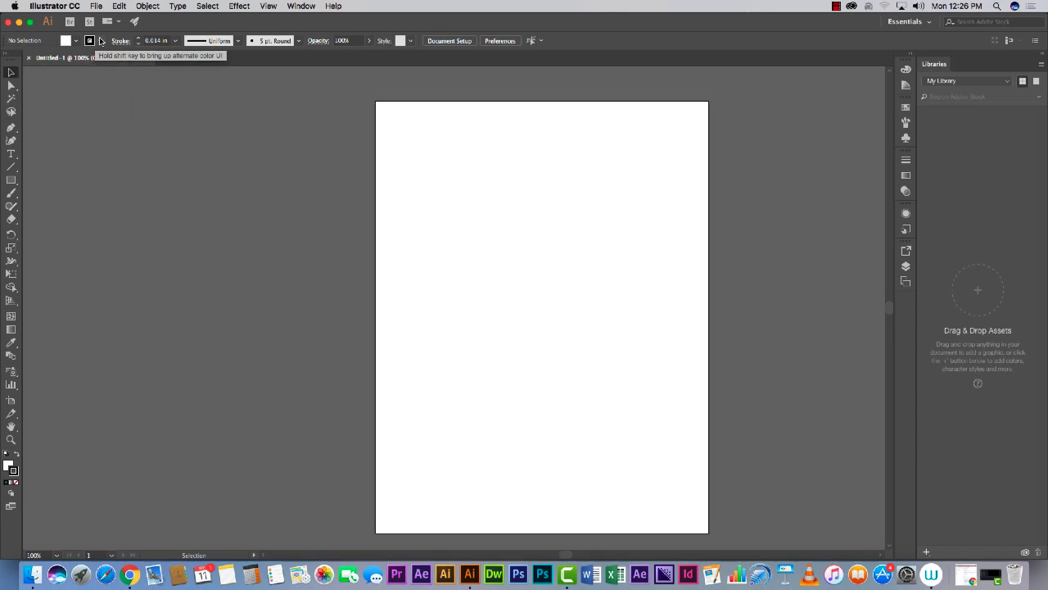
click(7, 467)
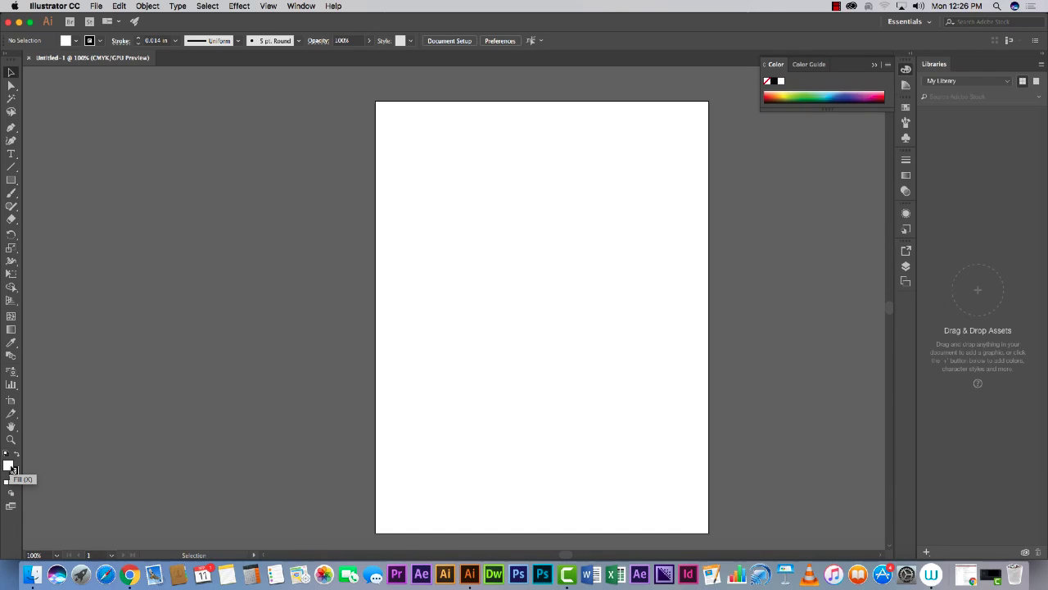
click(17, 472)
drag(829, 107, 838, 240)
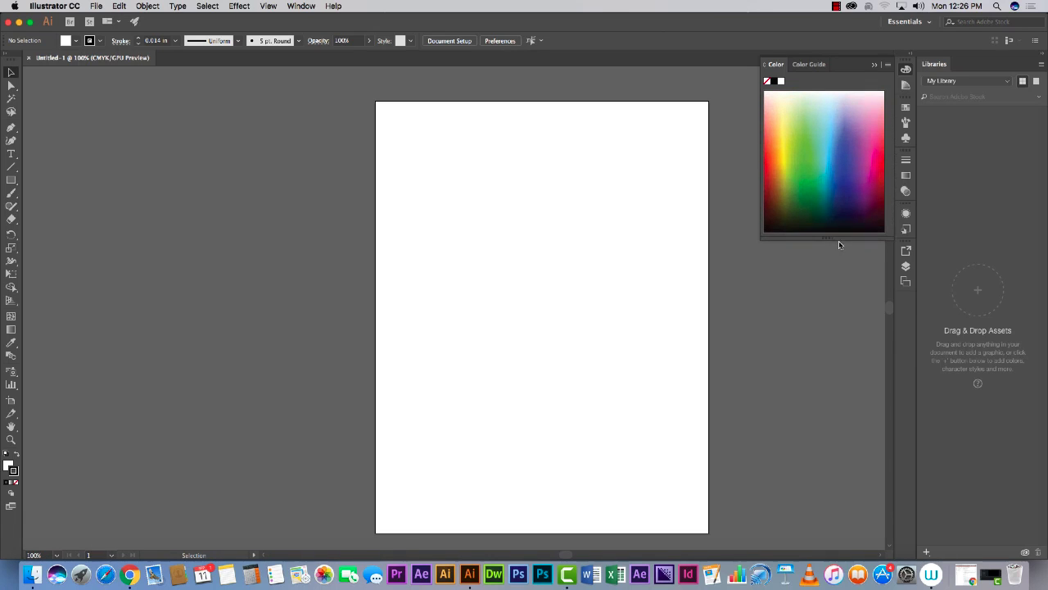
Try several stroke colours from the spectrum, including green, and finish on red.
click(828, 118)
click(806, 145)
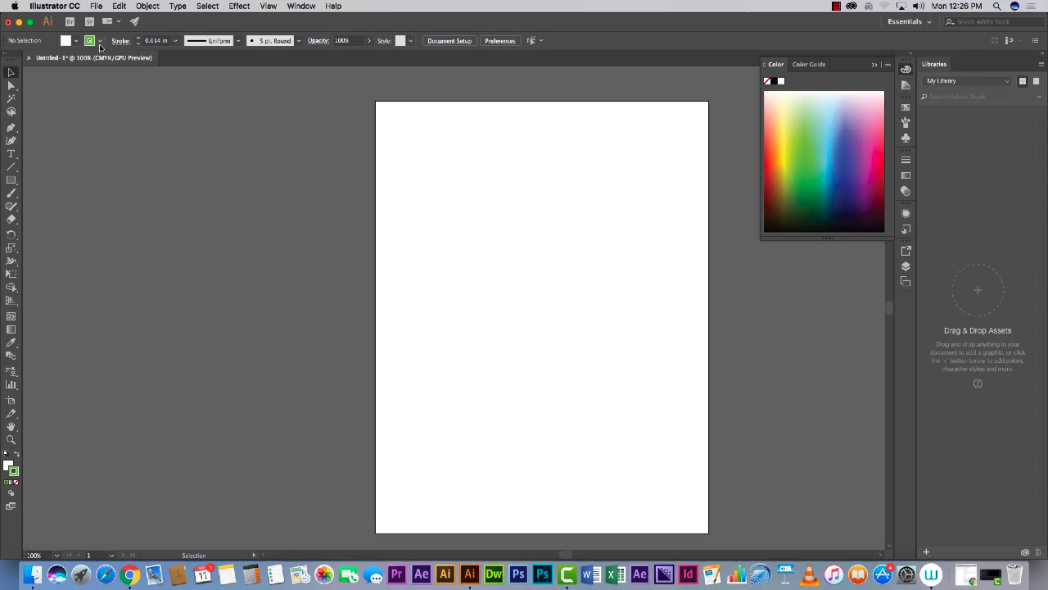
click(849, 143)
click(872, 130)
click(882, 182)
Make the fill active and try several spectrum colours for it, finishing on a medium blue.
scroll(217, 434, right, 1)
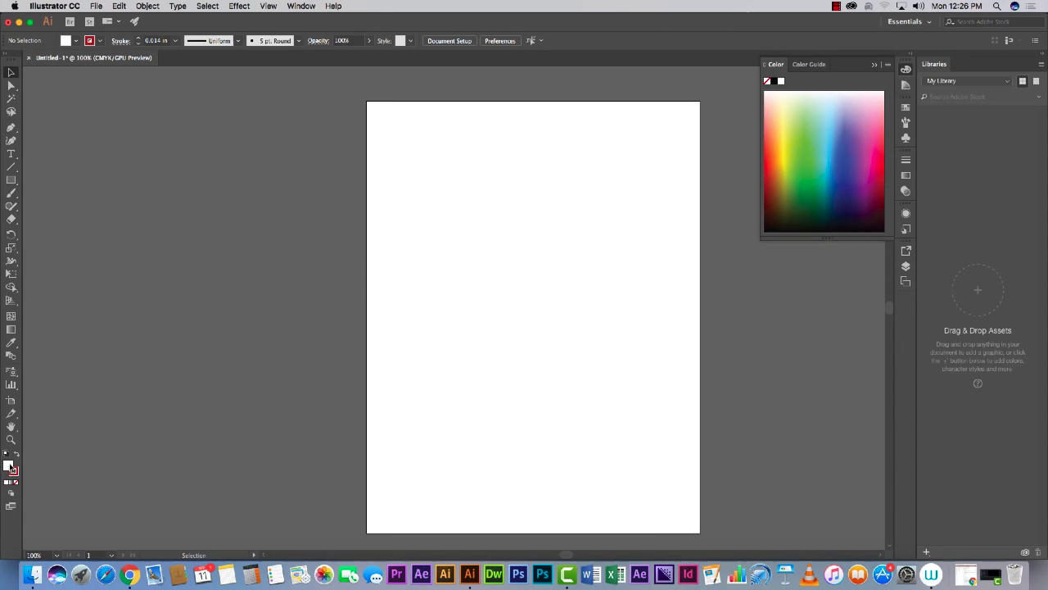
click(809, 168)
click(844, 146)
click(851, 179)
click(864, 195)
click(871, 156)
click(779, 140)
click(772, 164)
click(819, 151)
click(846, 167)
click(841, 131)
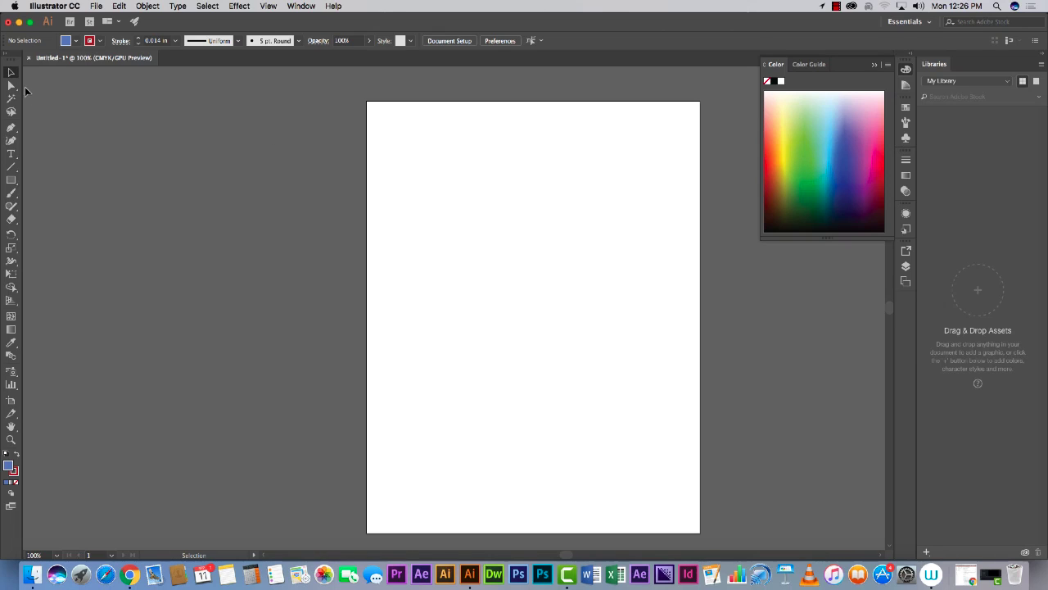
Choose the Paintbrush tool and set the stroke colour to black.
click(12, 194)
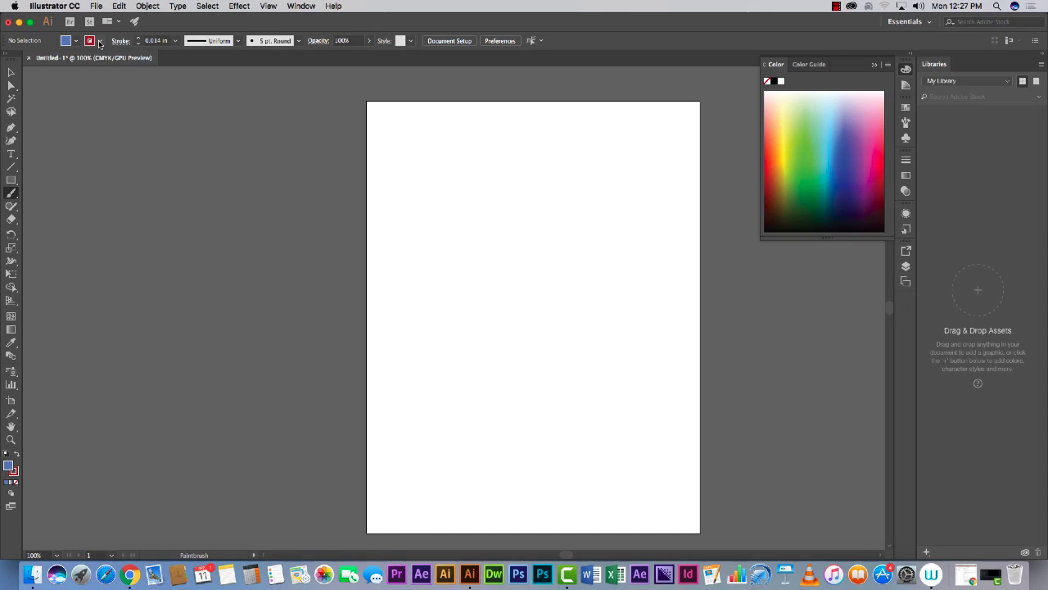
click(99, 42)
click(31, 60)
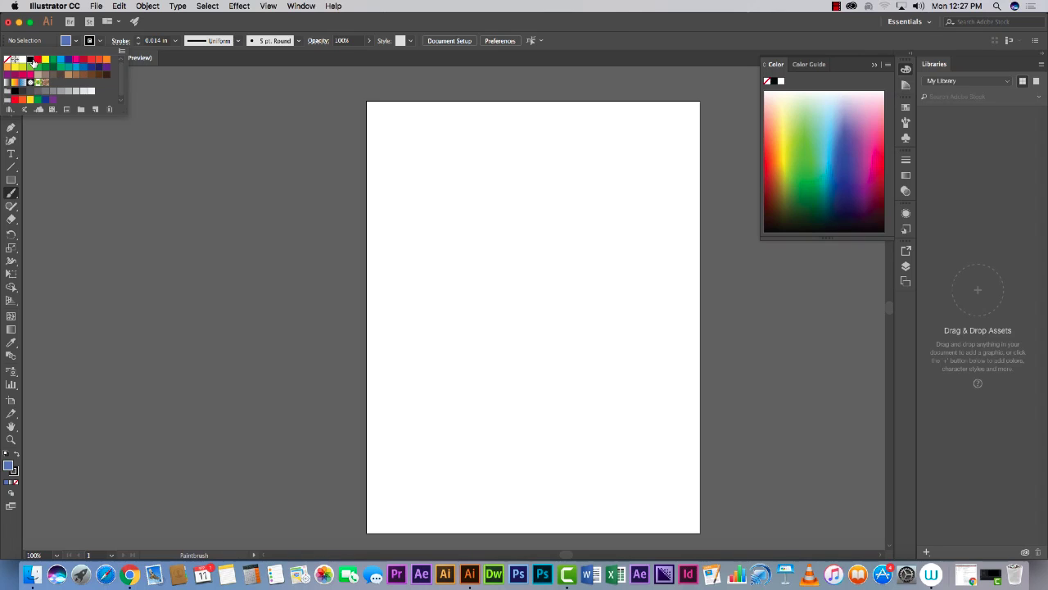
click(10, 194)
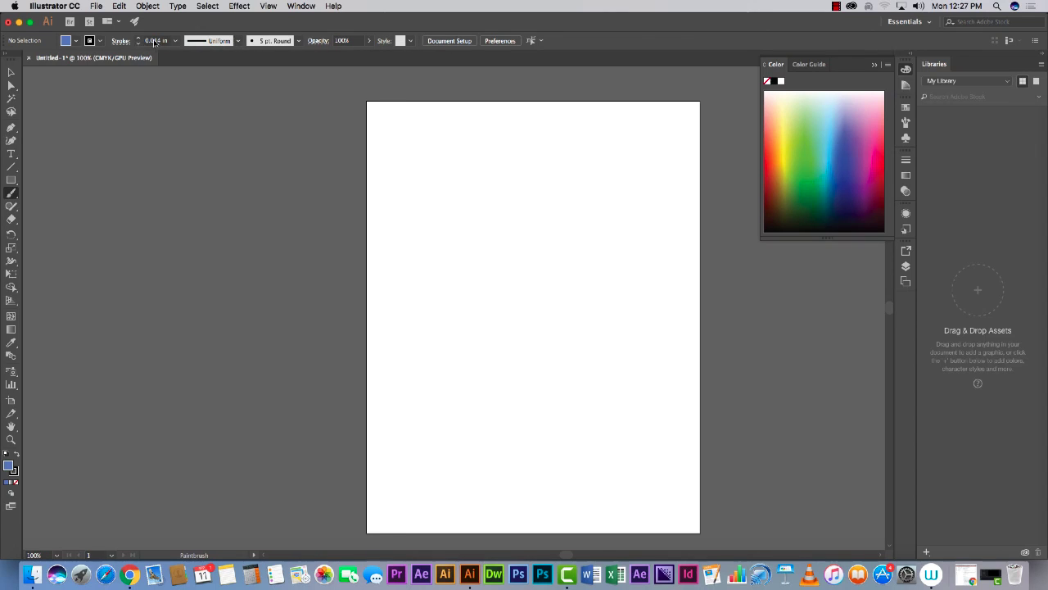
click(238, 43)
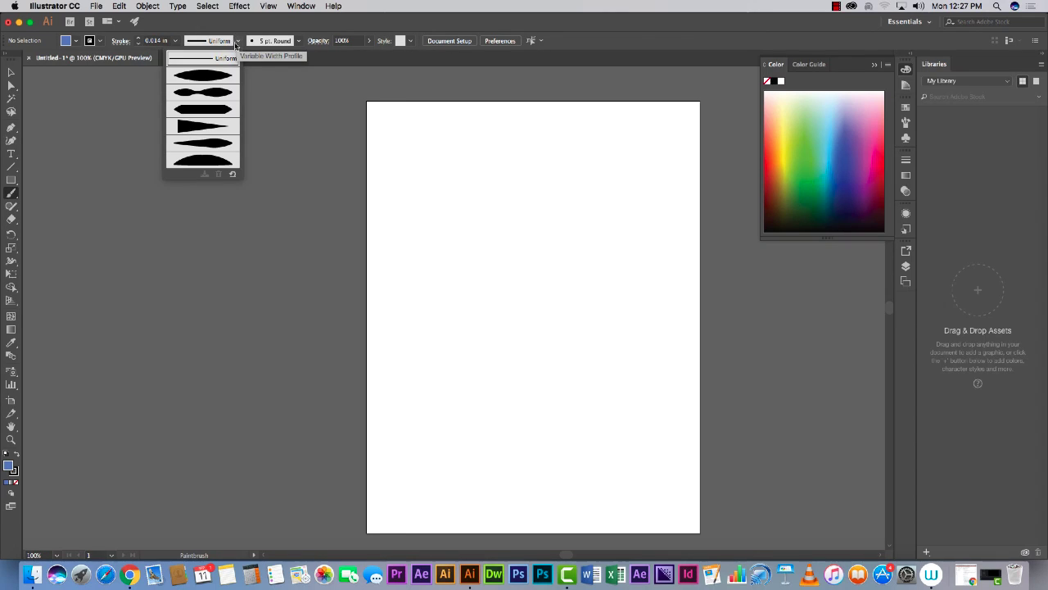
click(299, 41)
click(299, 41)
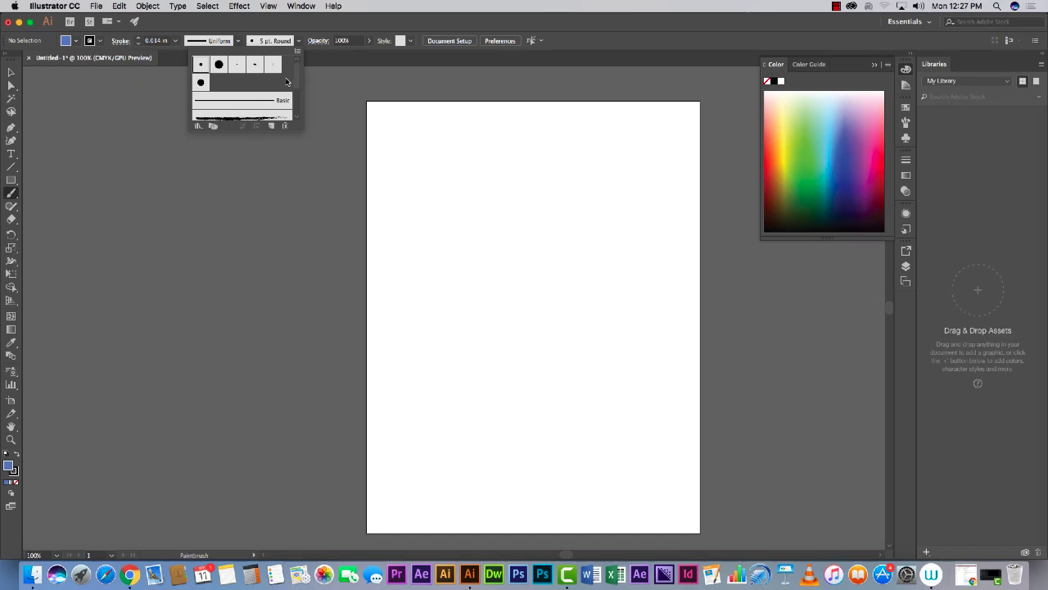
mouse_move(297, 78)
mouse_down()
mouse_move(300, 113)
mouse_move(299, 68)
mouse_up()
Paint nine separate black curved and wavy lines across the artboard with the Paintbrush.
click(9, 194)
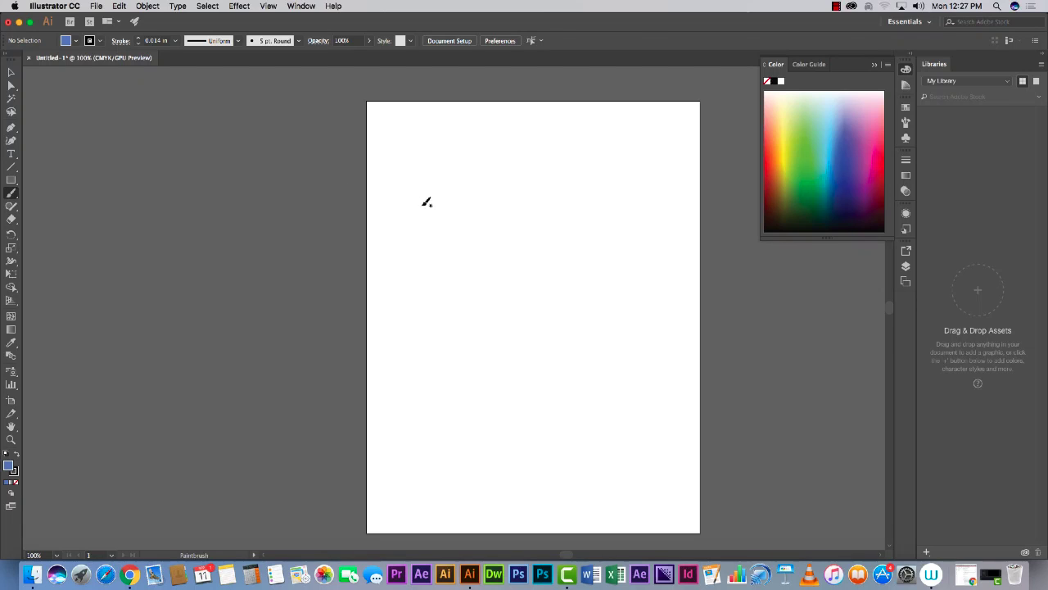
mouse_move(416, 213)
mouse_down()
mouse_move(464, 180)
mouse_move(600, 187)
mouse_up()
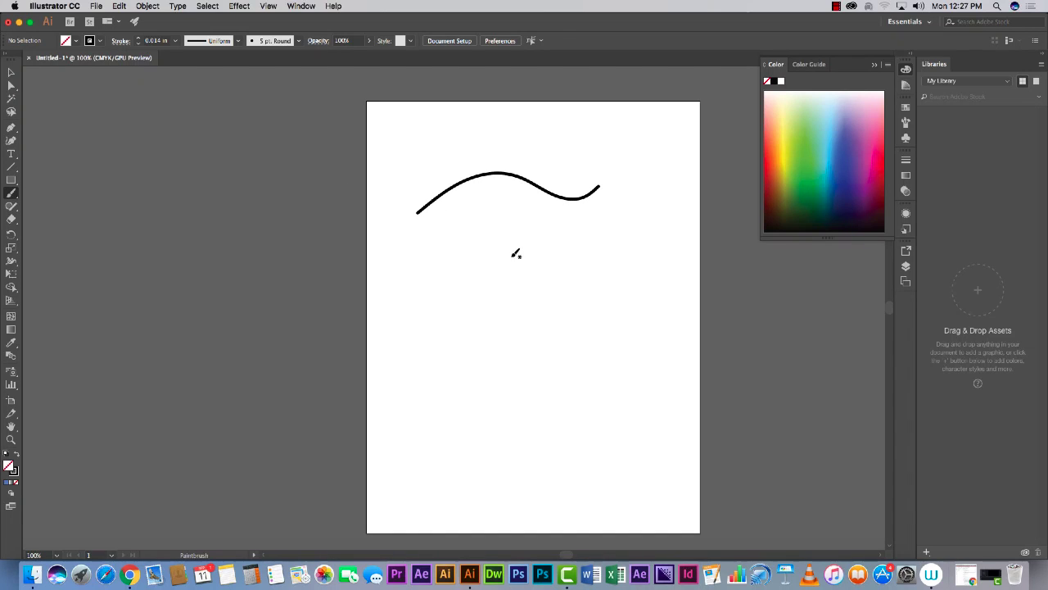
mouse_move(510, 245)
mouse_down()
mouse_move(618, 236)
mouse_move(632, 219)
mouse_up()
mouse_move(649, 259)
mouse_down()
mouse_move(636, 290)
mouse_move(511, 329)
mouse_up()
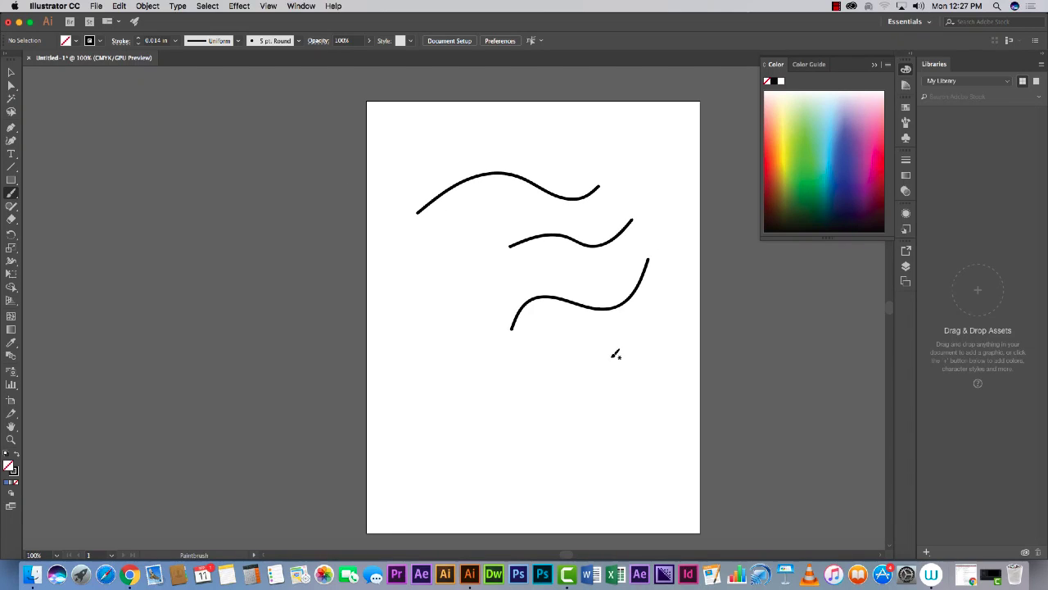
mouse_move(613, 354)
mouse_down()
mouse_move(561, 342)
mouse_move(463, 357)
mouse_up()
mouse_move(438, 321)
mouse_down()
mouse_move(520, 264)
mouse_move(543, 270)
mouse_up()
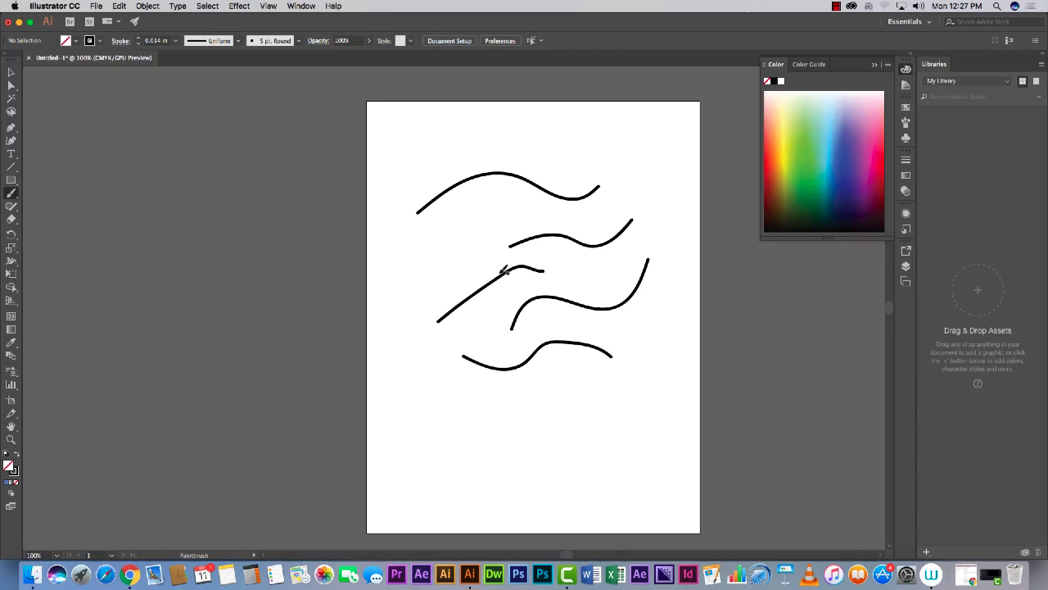
mouse_move(496, 228)
mouse_down()
mouse_move(470, 253)
mouse_move(444, 304)
mouse_up()
mouse_move(443, 223)
mouse_down()
mouse_move(424, 256)
mouse_move(433, 328)
mouse_move(423, 352)
mouse_up()
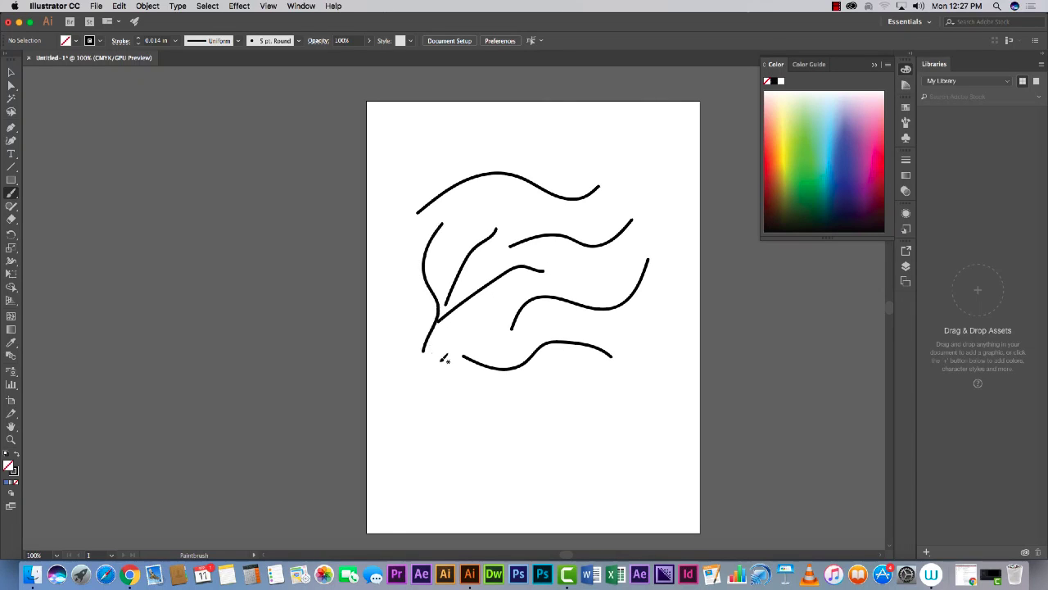
mouse_move(489, 321)
mouse_down()
mouse_move(439, 363)
mouse_move(438, 414)
mouse_up()
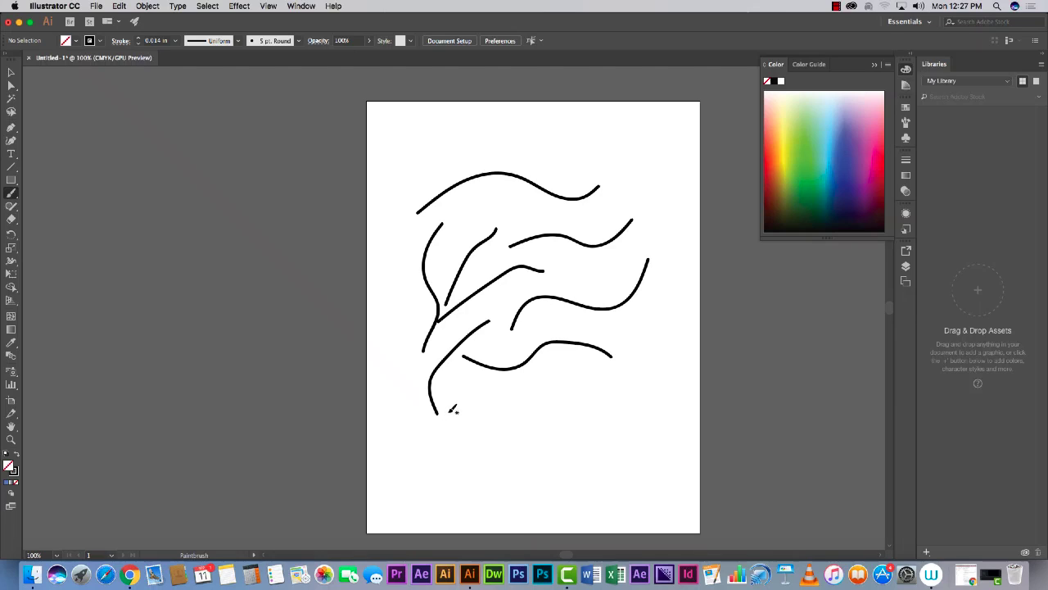
mouse_move(508, 439)
mouse_down()
mouse_move(564, 456)
mouse_move(624, 437)
mouse_up()
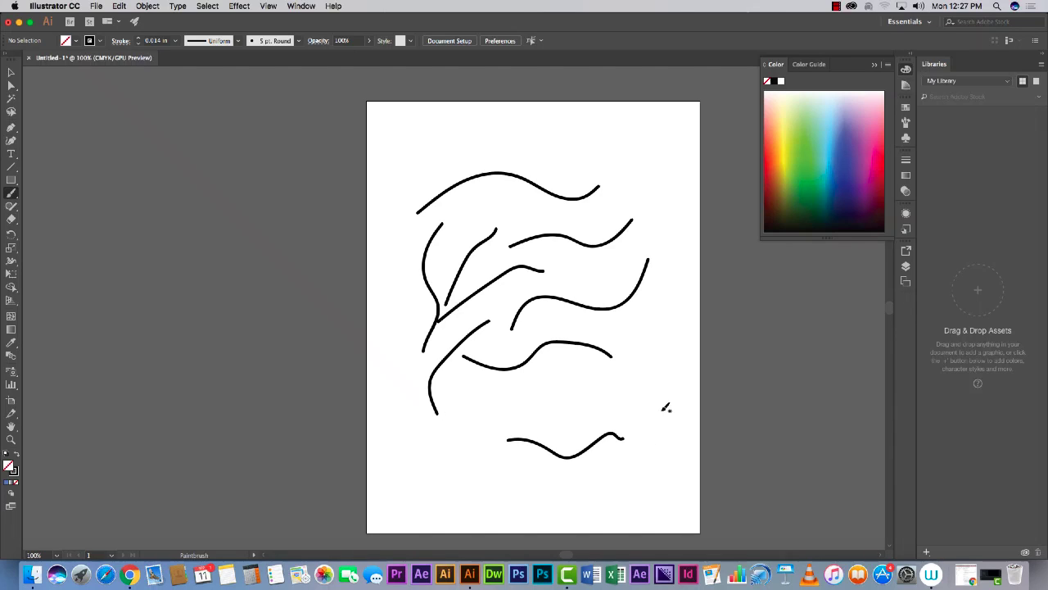
Paint a black angular bracket line near each of the artboard's four corners.
mouse_move(660, 404)
mouse_down()
mouse_move(642, 509)
mouse_move(536, 517)
mouse_up()
mouse_move(394, 344)
mouse_down()
mouse_move(401, 451)
mouse_move(470, 482)
mouse_up()
mouse_move(393, 145)
mouse_down()
mouse_move(391, 114)
mouse_move(442, 117)
mouse_up()
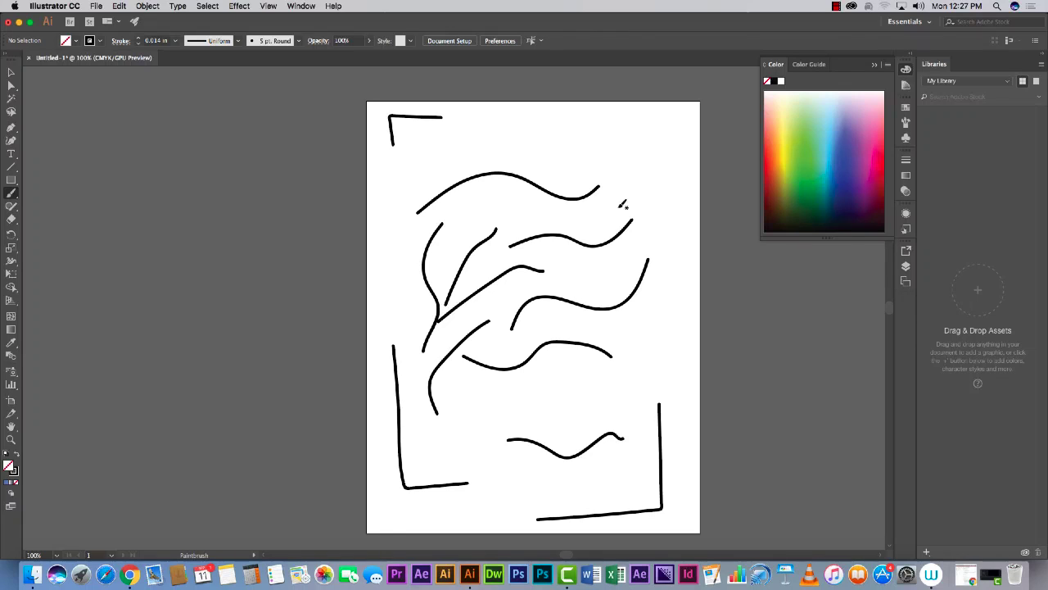
drag(629, 121, 641, 165)
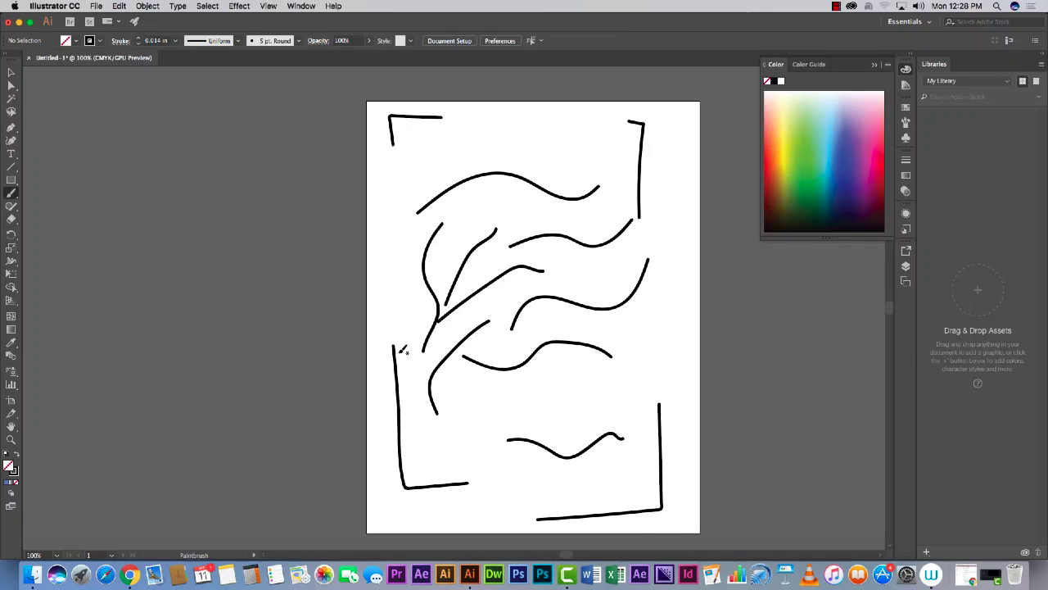
Switch the stroke to dark blue-violet and paint three curved lines over the upper part of the artboard.
scroll(403, 350, right, 1)
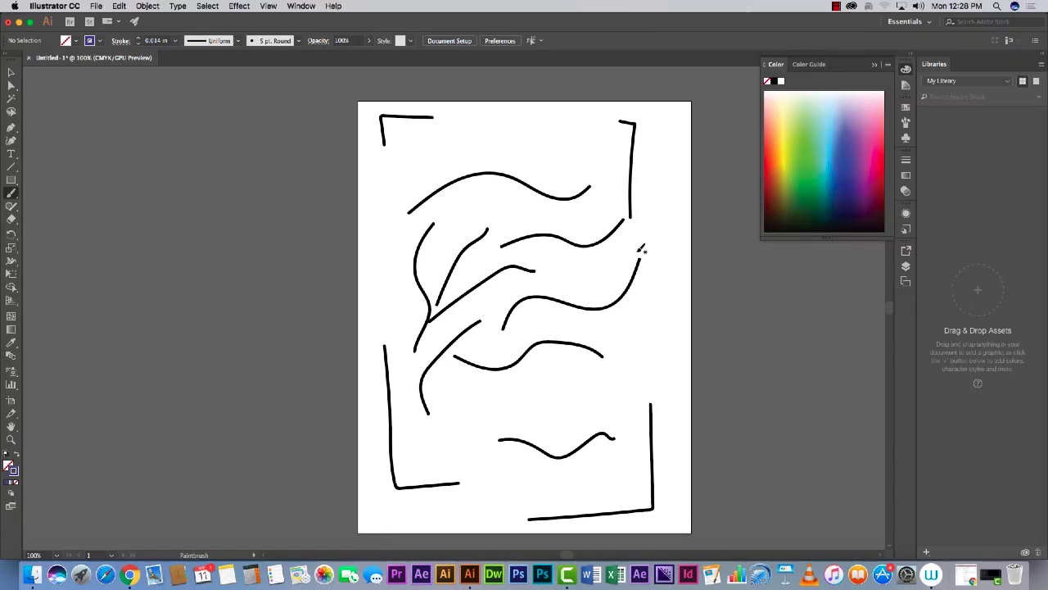
mouse_move(638, 252)
mouse_down()
mouse_move(577, 221)
mouse_move(541, 233)
mouse_up()
mouse_move(603, 221)
mouse_down()
mouse_move(499, 174)
mouse_move(479, 176)
mouse_up()
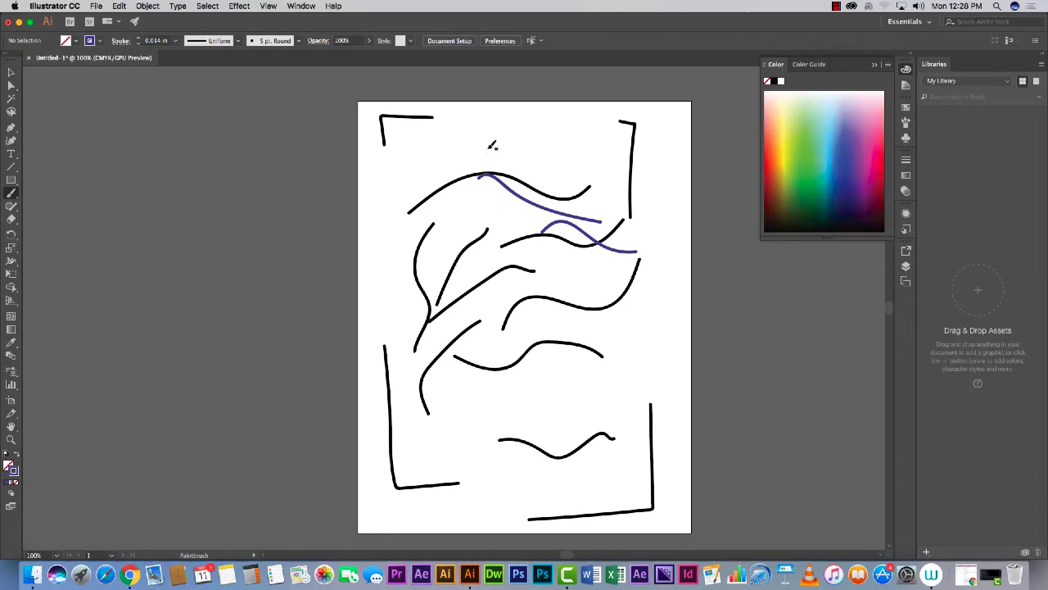
mouse_move(517, 135)
mouse_down()
mouse_move(431, 169)
mouse_move(419, 203)
mouse_up()
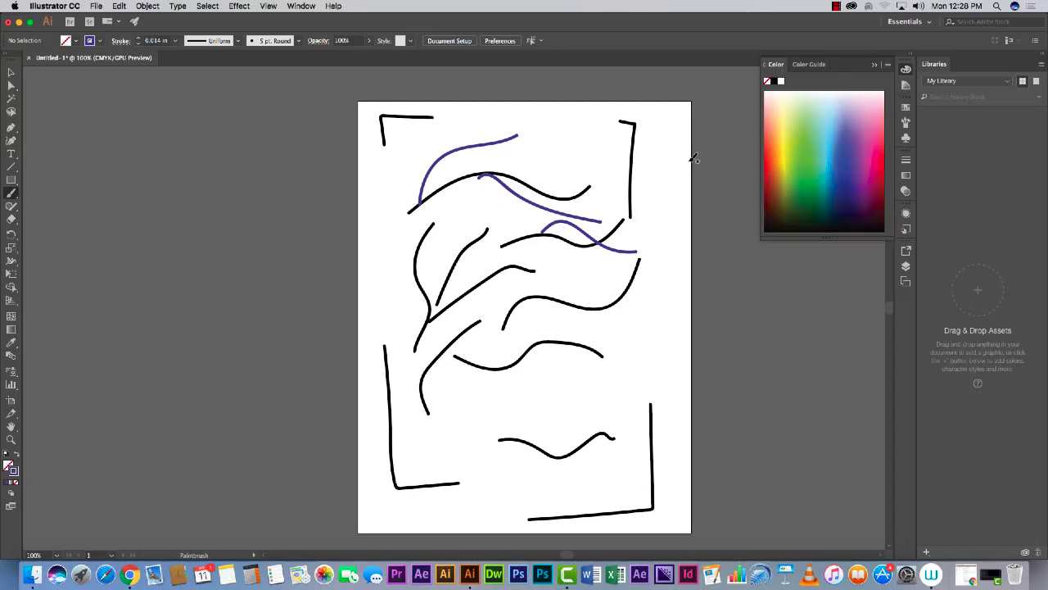
Set the stroke to light yellow and paint three long curves crossing the existing lines in the upper half.
click(791, 114)
mouse_move(546, 143)
mouse_down()
mouse_move(561, 179)
mouse_move(548, 252)
mouse_up()
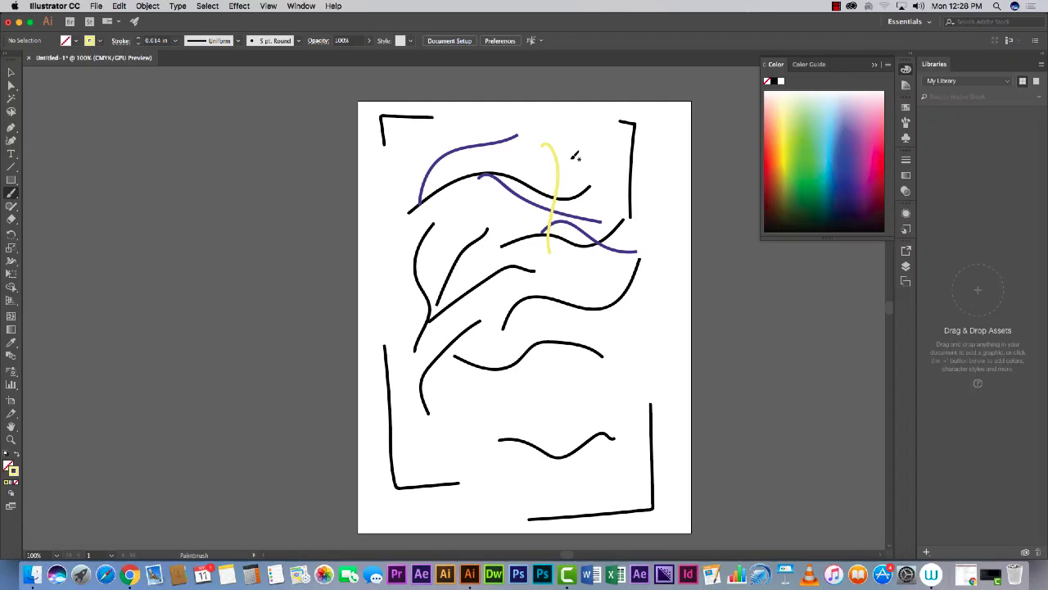
mouse_move(571, 160)
mouse_down()
mouse_move(598, 200)
mouse_move(610, 321)
mouse_up()
mouse_move(660, 175)
mouse_down()
mouse_move(518, 240)
mouse_move(467, 295)
mouse_up()
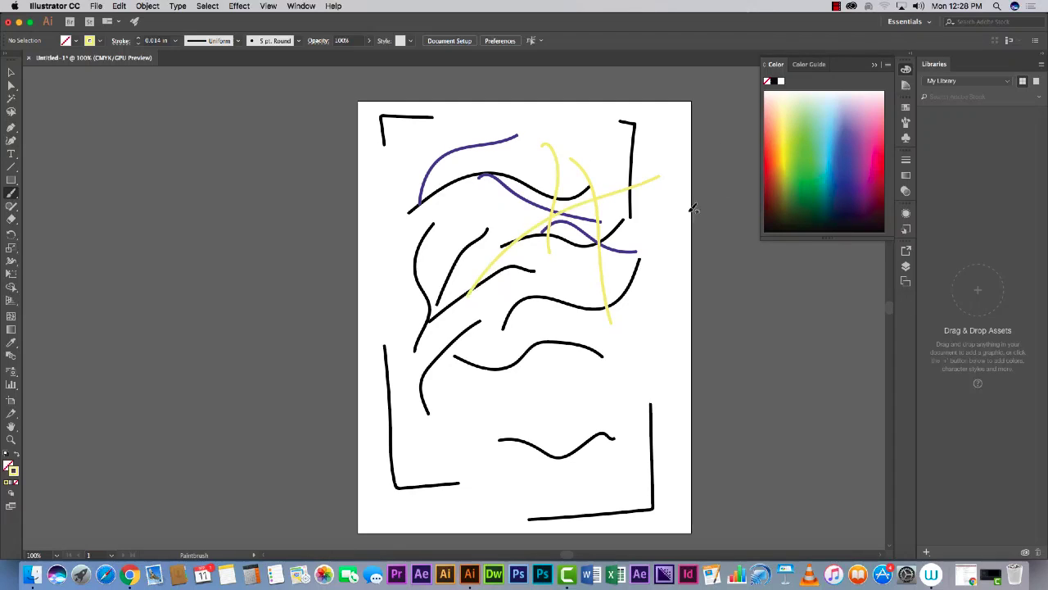
Set the stroke to light blue and paint four curves across the existing lines in the upper half.
click(831, 120)
drag(561, 150, 501, 221)
drag(546, 171, 465, 245)
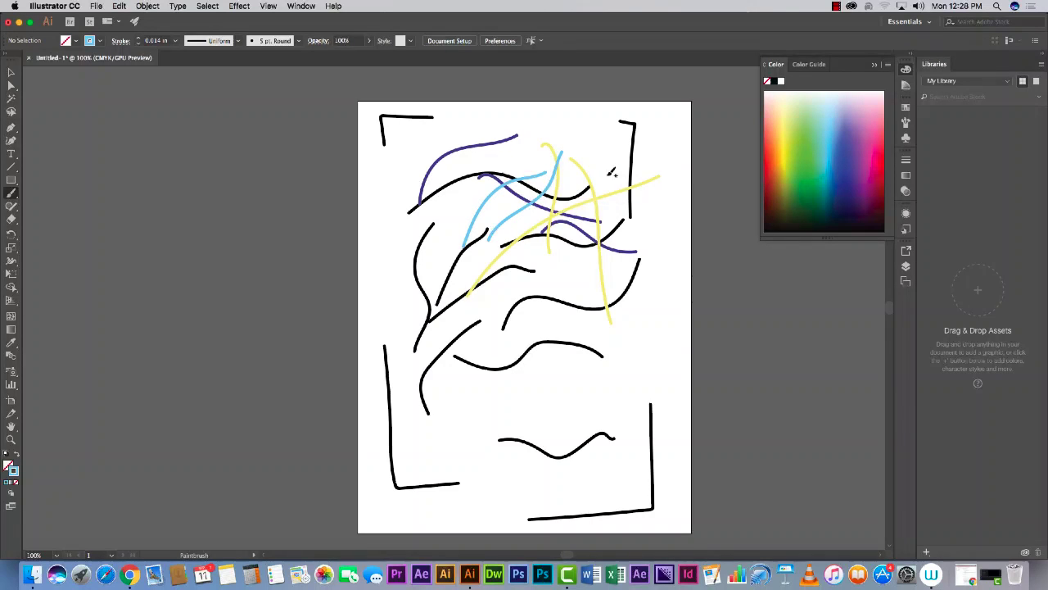
mouse_move(608, 174)
mouse_down()
mouse_move(574, 224)
mouse_move(483, 280)
mouse_up()
mouse_move(431, 151)
mouse_down()
mouse_move(431, 223)
mouse_move(483, 355)
mouse_up()
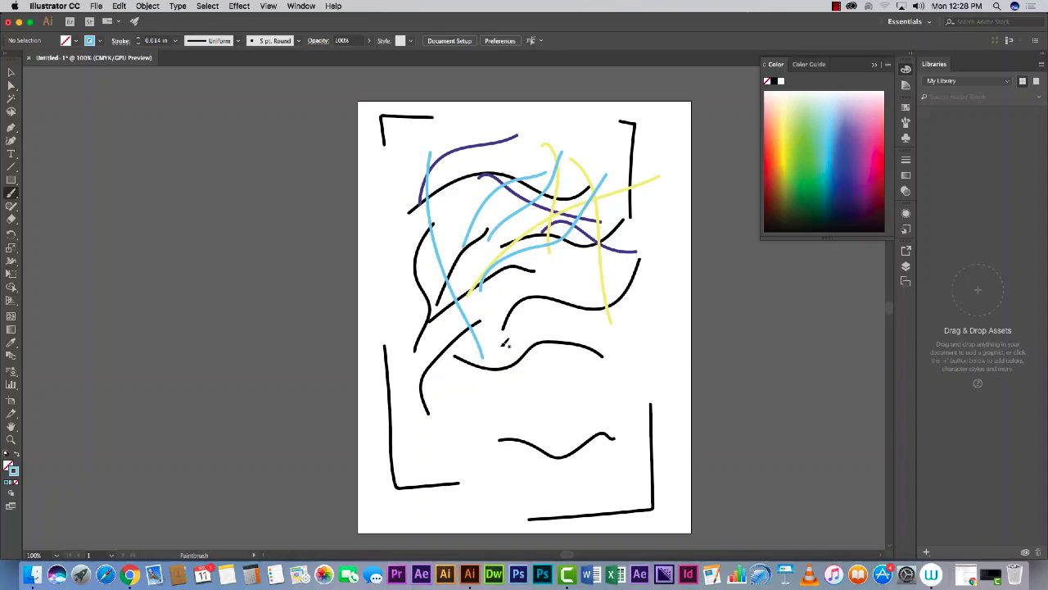
Paint five long light blue curves crossing each other over the lower half of the artboard.
drag(396, 309, 534, 461)
mouse_move(628, 324)
mouse_down()
mouse_move(511, 357)
mouse_move(405, 435)
mouse_move(456, 427)
mouse_move(558, 459)
mouse_move(600, 448)
mouse_move(590, 340)
mouse_move(581, 365)
mouse_move(592, 328)
mouse_up()
mouse_move(627, 476)
mouse_down()
mouse_move(602, 342)
mouse_move(497, 285)
mouse_up()
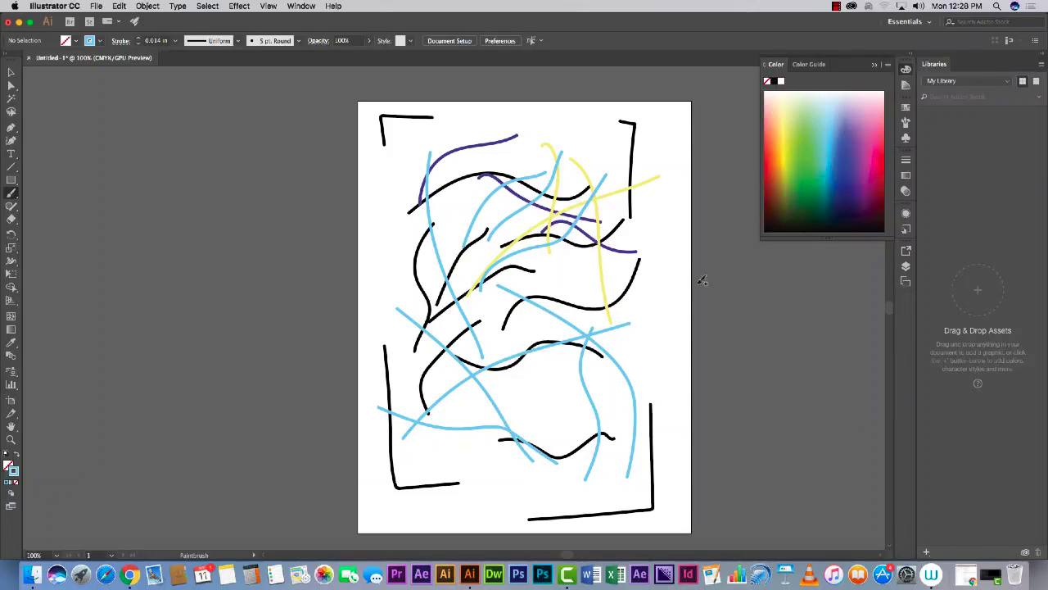
Display the document's brushes and enlarge their list to show every available brush.
click(907, 123)
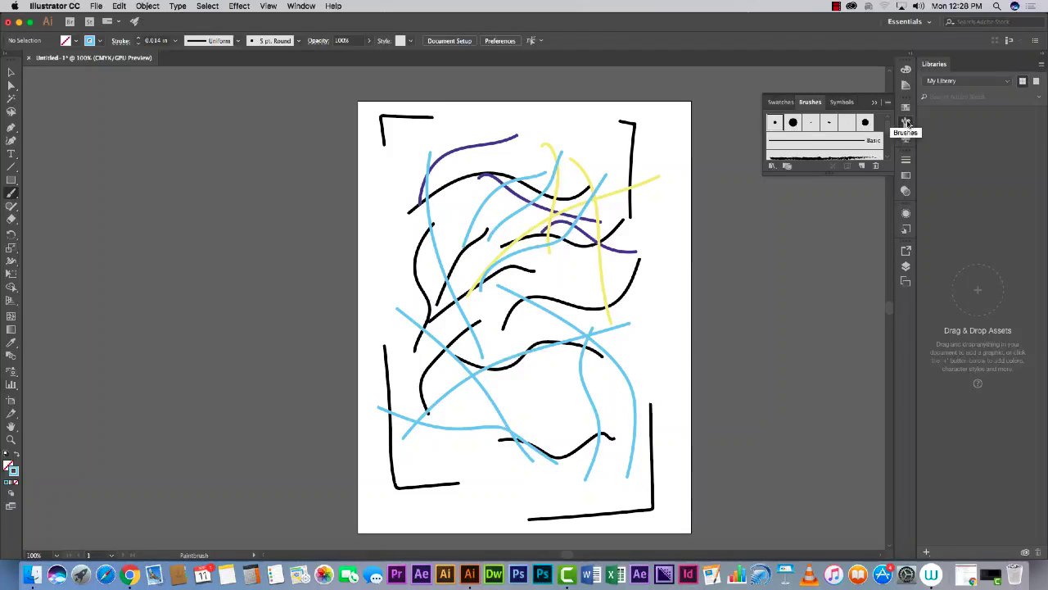
click(907, 108)
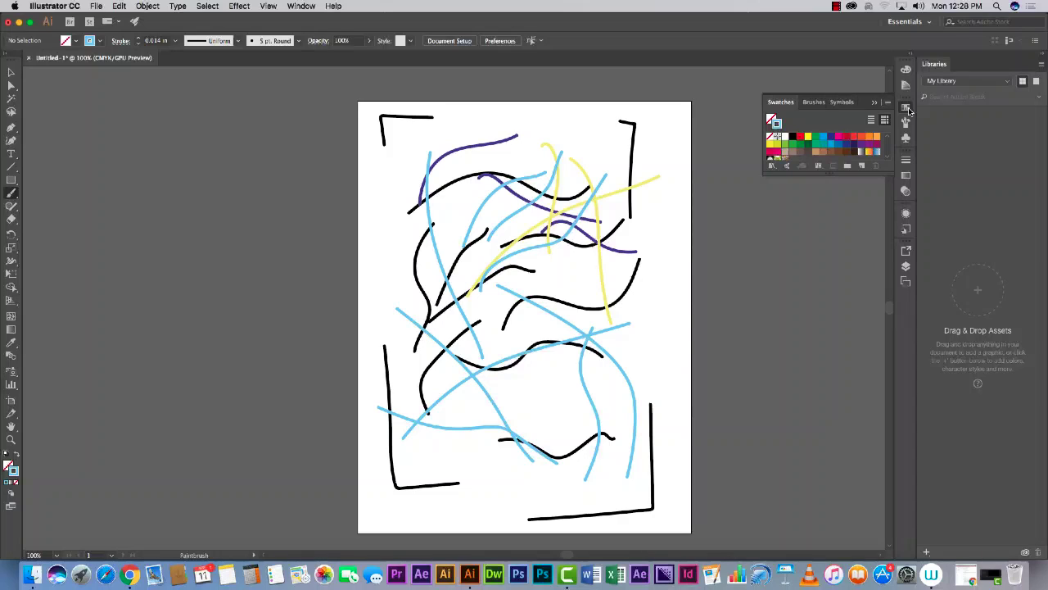
click(909, 111)
click(907, 73)
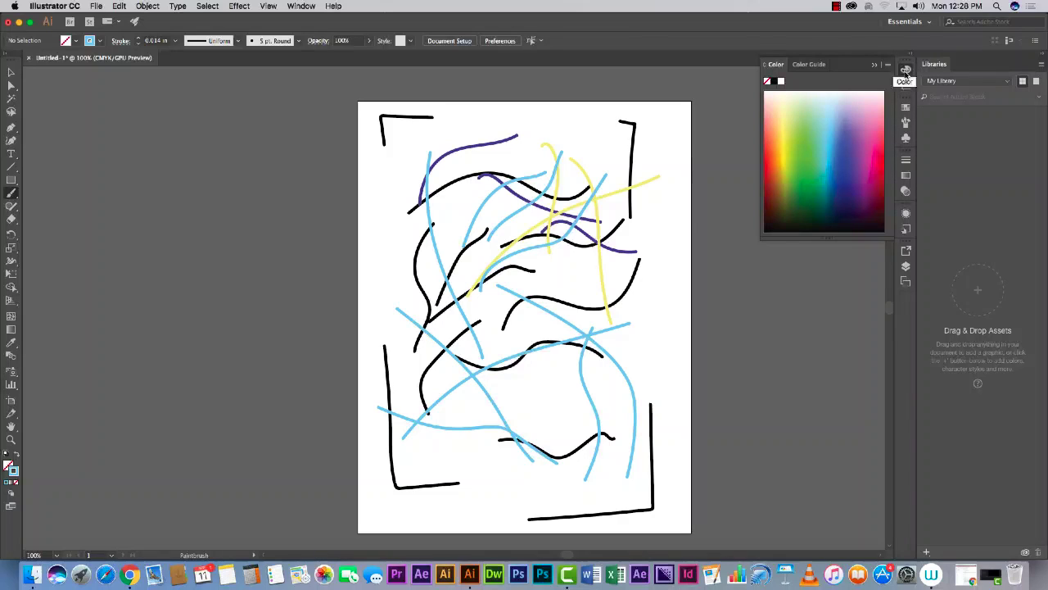
click(905, 122)
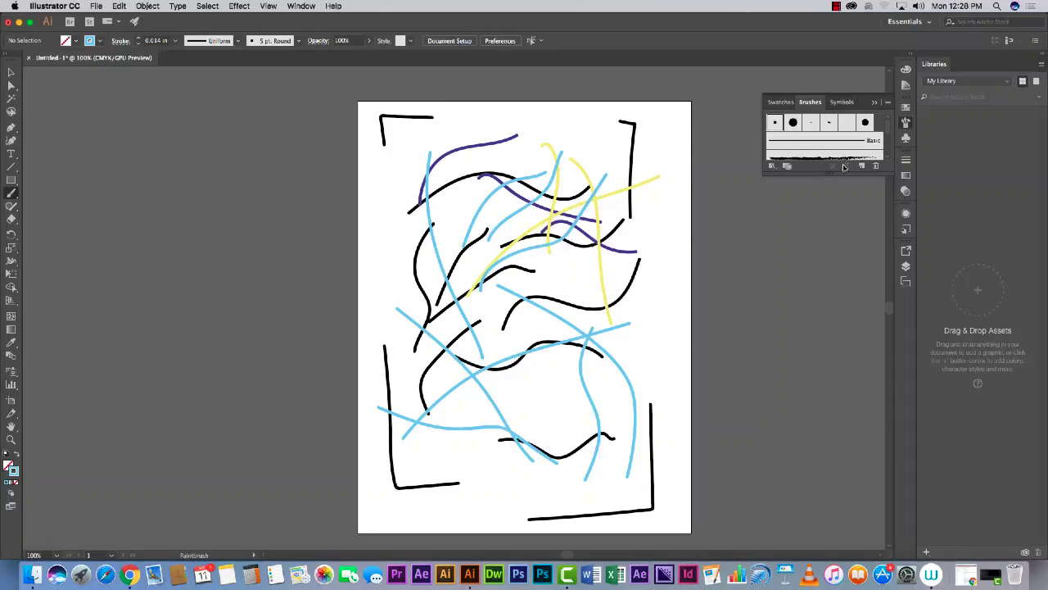
drag(834, 171, 837, 306)
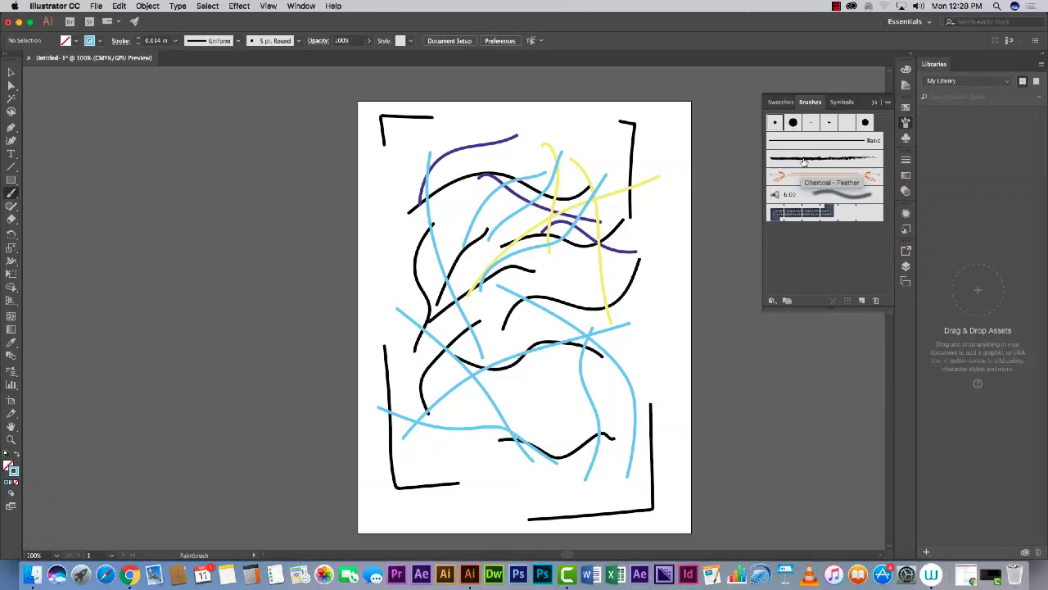
Open the Artistic_ChalkCharcoalPencil brush library, lengthen its list and move it beside the artboard.
click(772, 300)
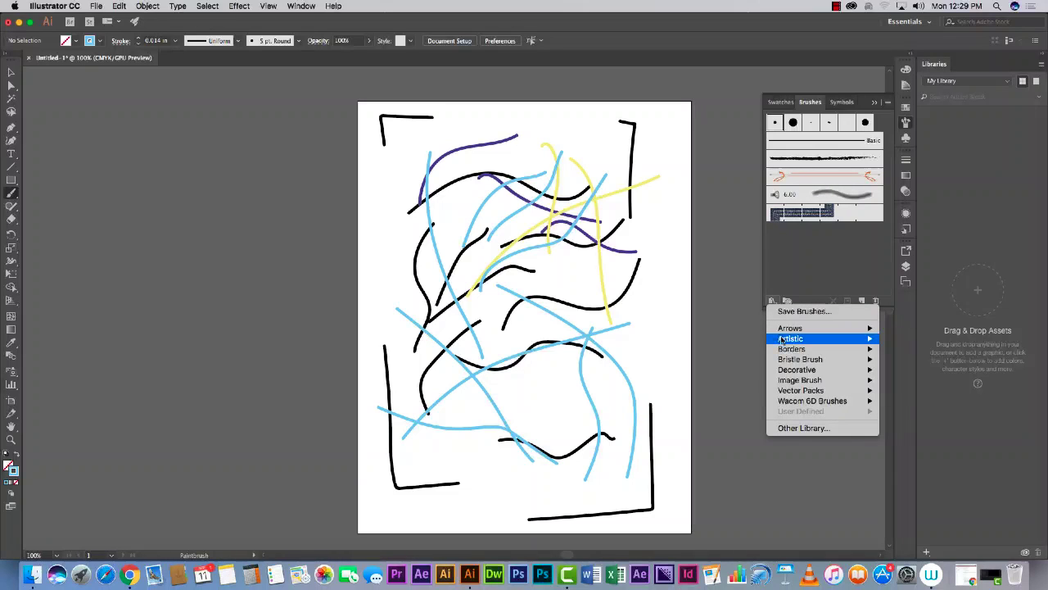
mouse_move(798, 339)
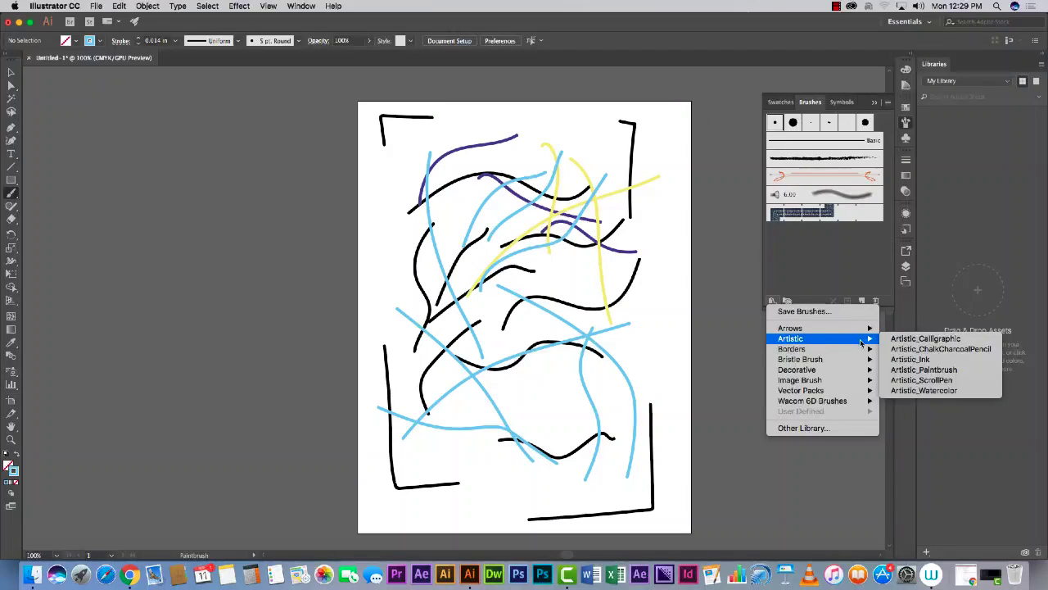
click(925, 348)
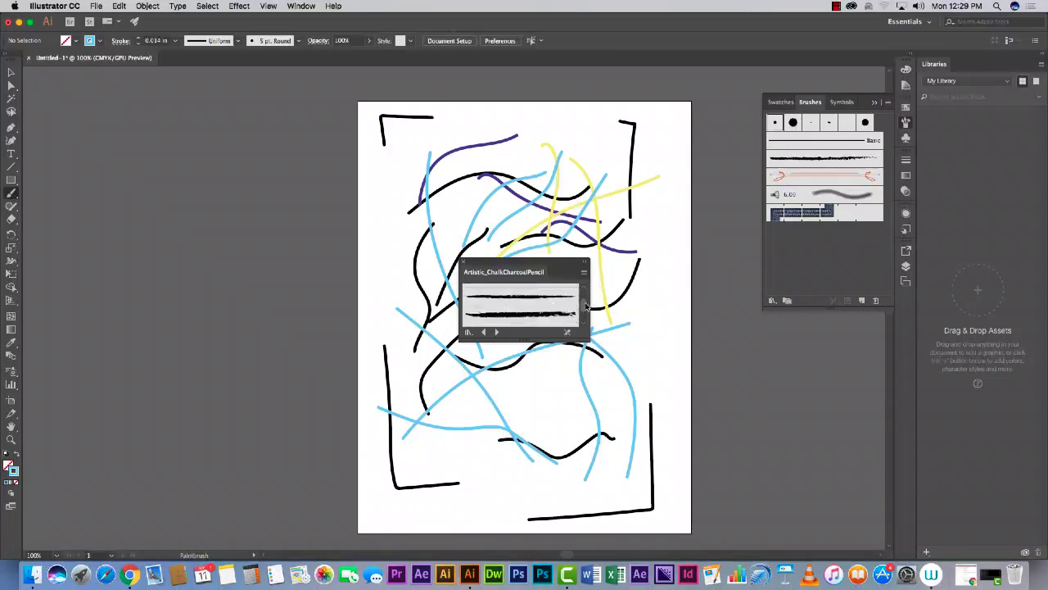
drag(585, 306, 585, 292)
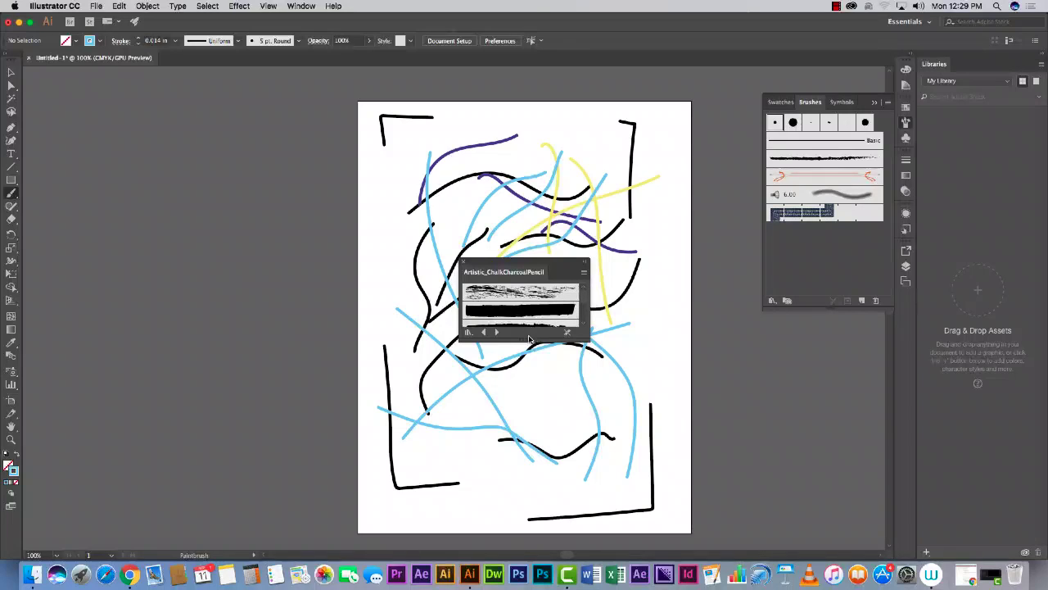
drag(529, 339, 522, 513)
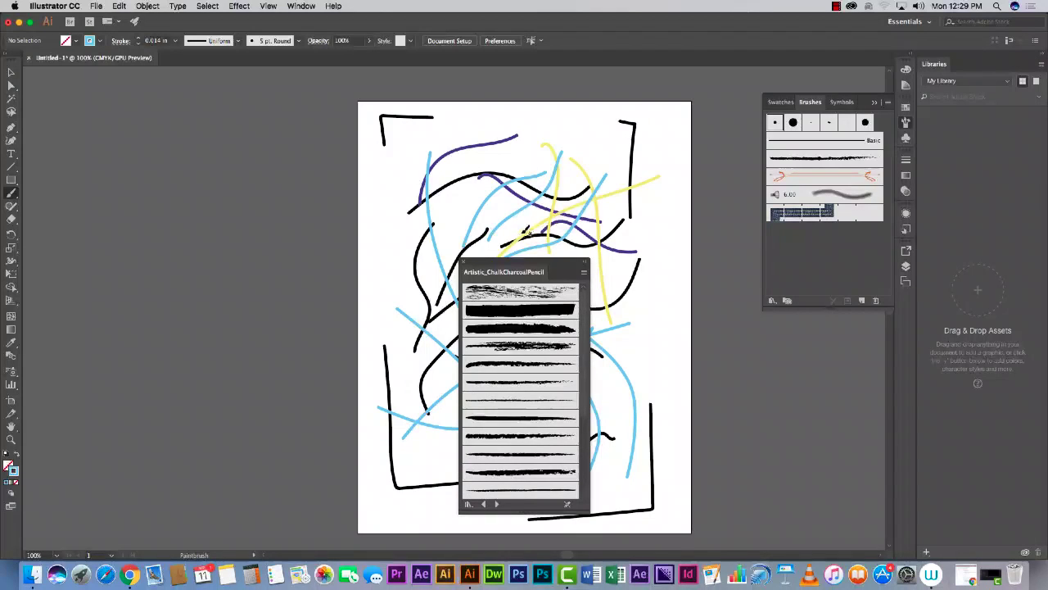
mouse_move(556, 271)
mouse_down()
mouse_move(290, 181)
mouse_move(202, 129)
mouse_up()
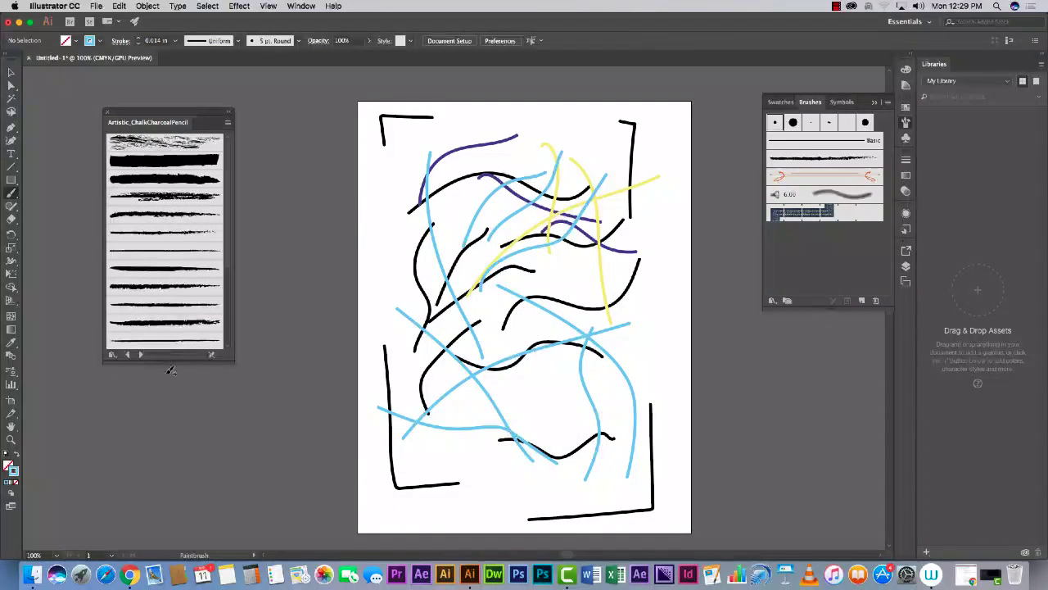
Extend the brush library list, choose the Charcoal - Feather brush and paint a light blue curve near the artboard's left edge.
drag(165, 361, 170, 460)
click(176, 235)
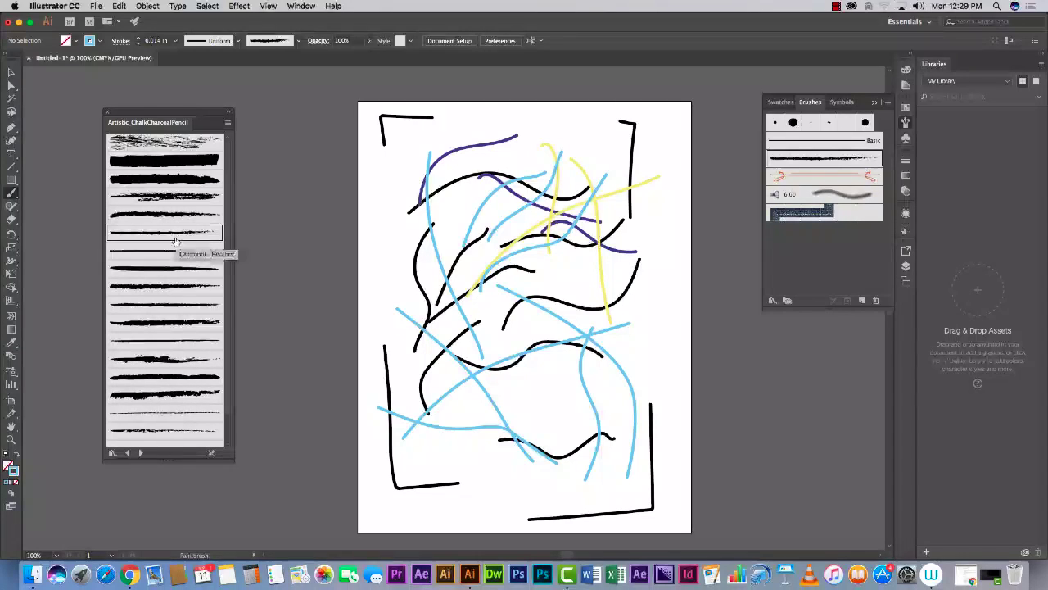
mouse_move(394, 219)
mouse_down()
mouse_move(383, 285)
mouse_move(382, 318)
mouse_up()
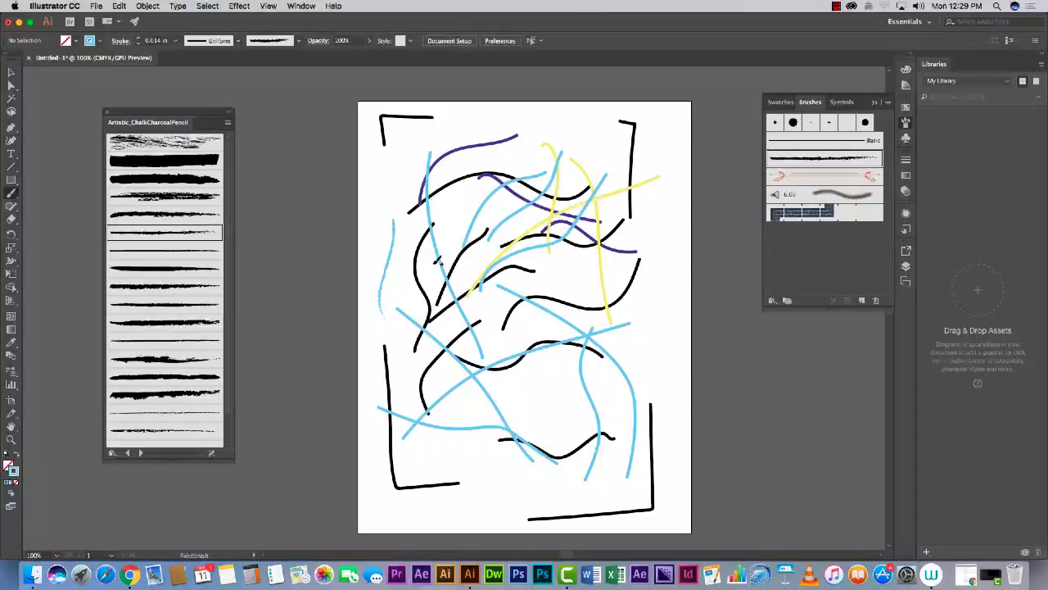
Try to delete all the painted lines at once.
key(super+a)
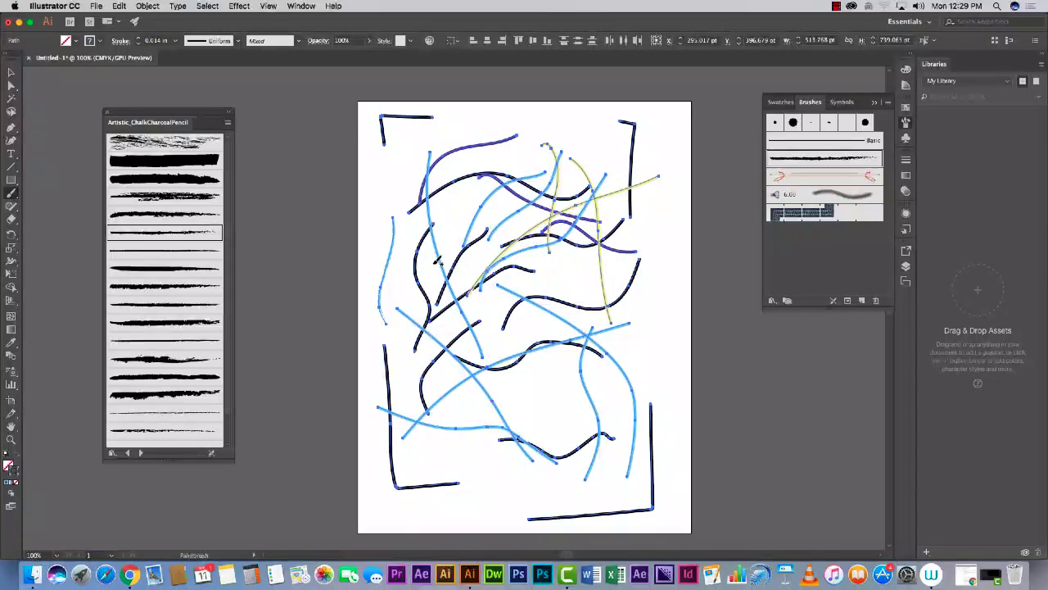
key(Delete)
With the Selection tool, delete the two upper corner brackets, the topmost blue-violet curve and the steep yellow curve on the right.
click(10, 73)
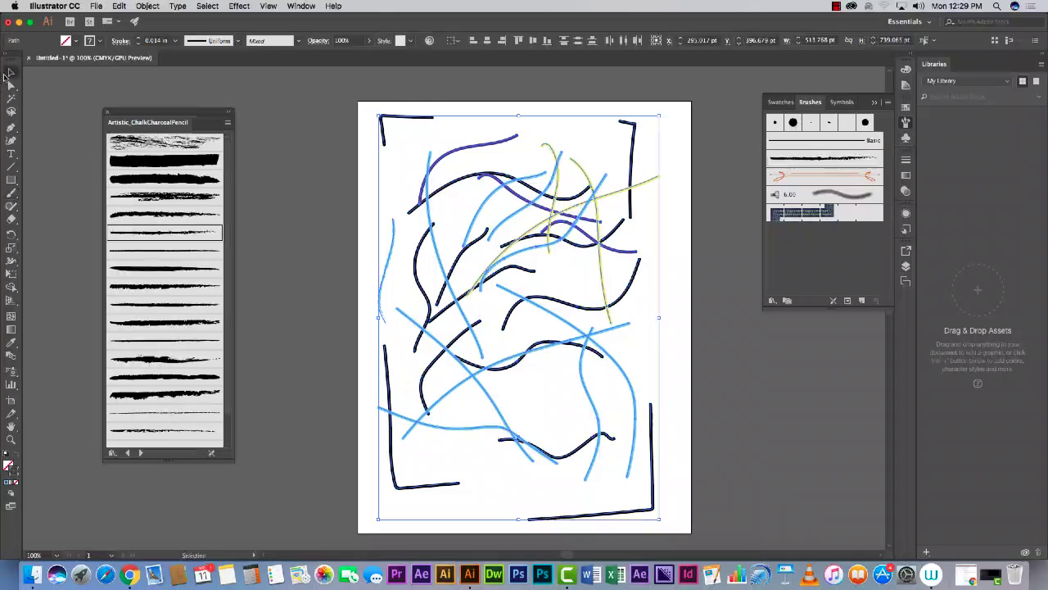
click(405, 181)
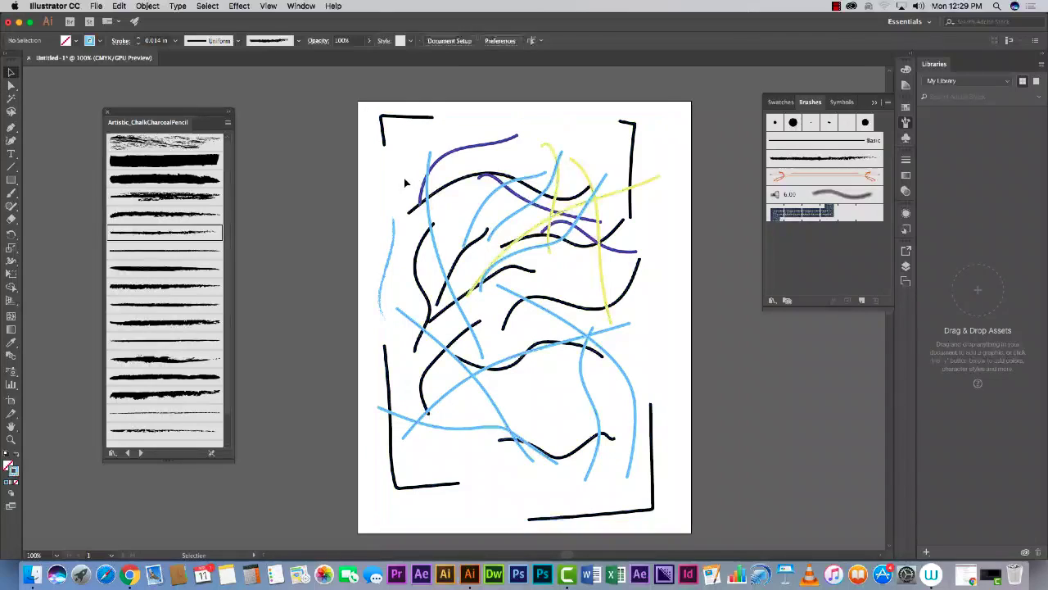
click(633, 145)
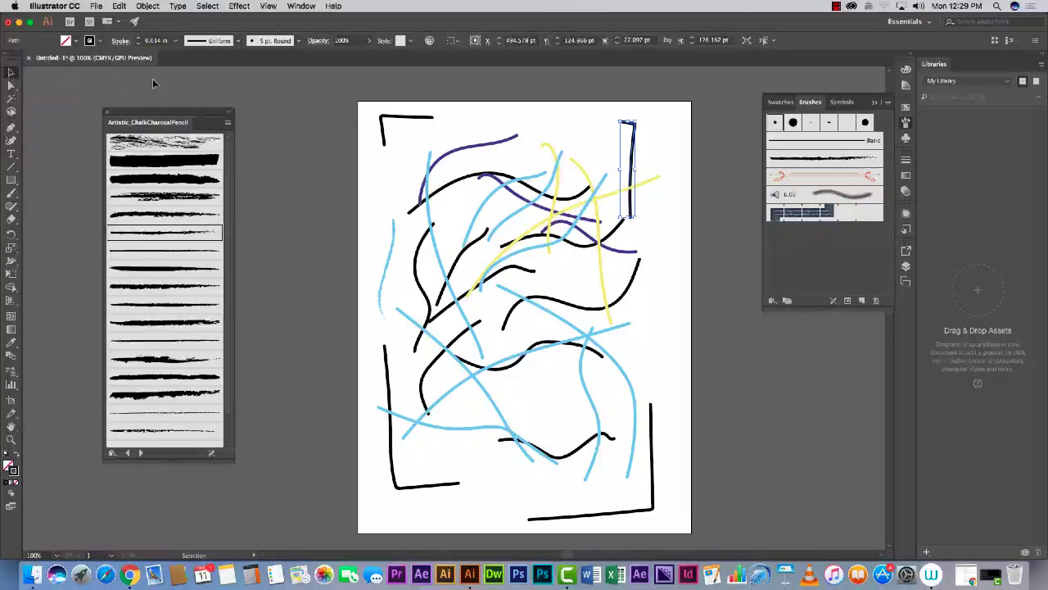
click(427, 103)
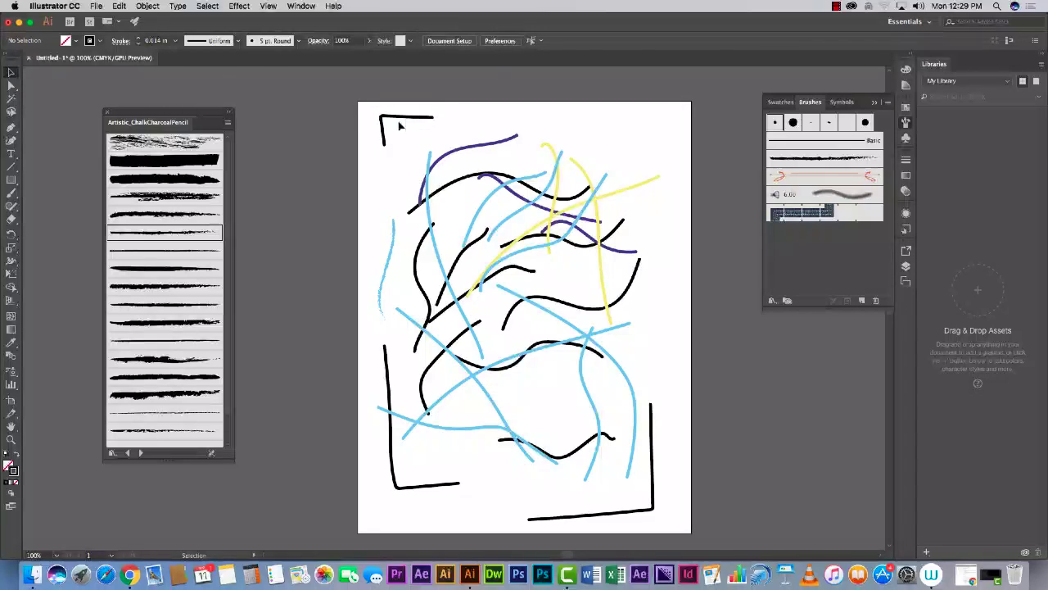
click(401, 117)
key(Delete)
click(508, 145)
key(Delete)
click(578, 166)
key(Delete)
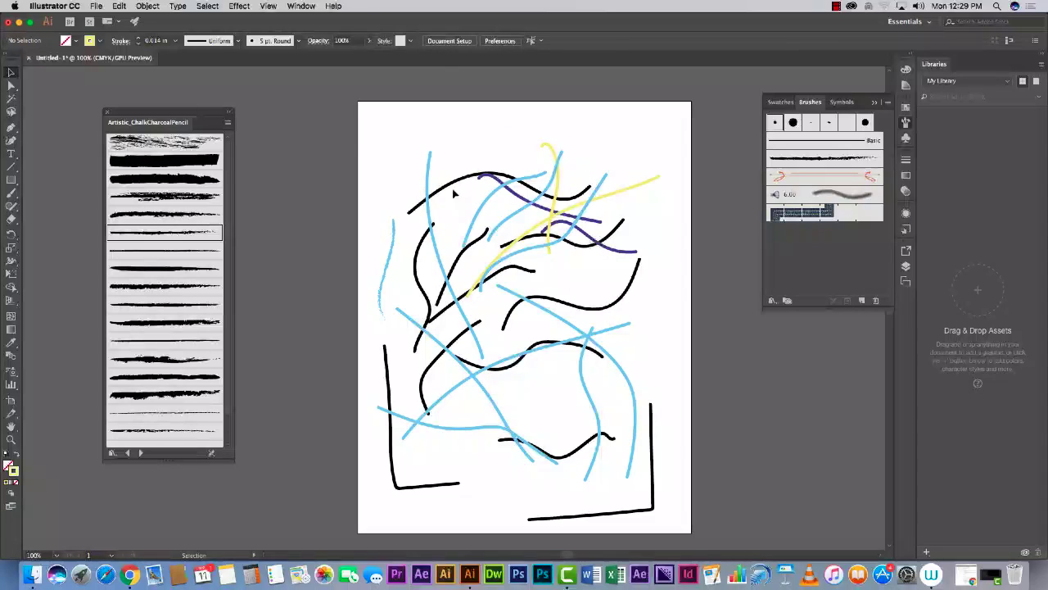
Delete the overlapping upper curves in two groups and clear all remaining lines from the artboard.
drag(497, 139, 652, 255)
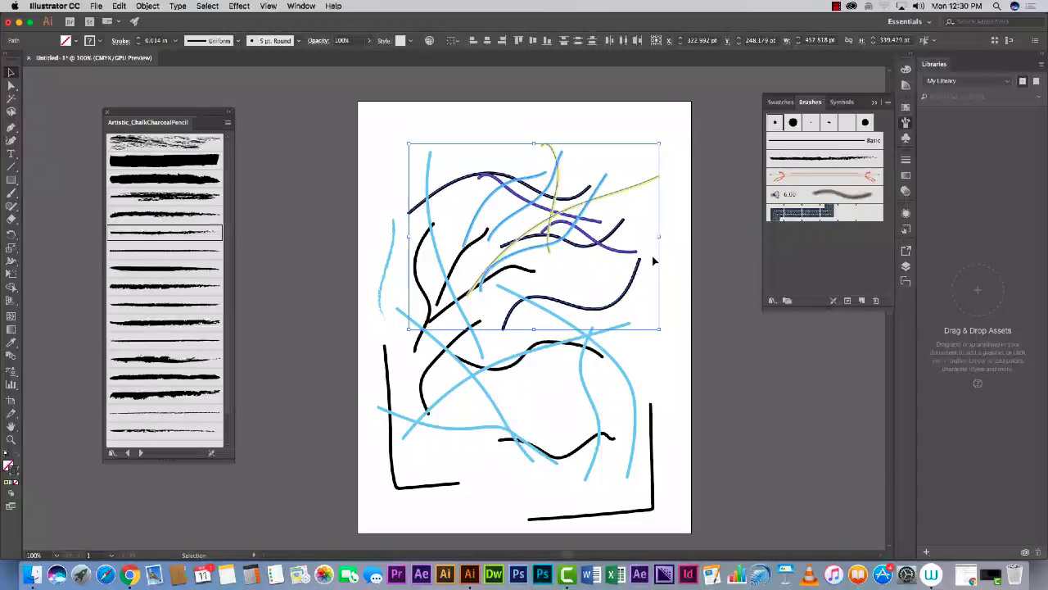
key(Delete)
click(460, 283)
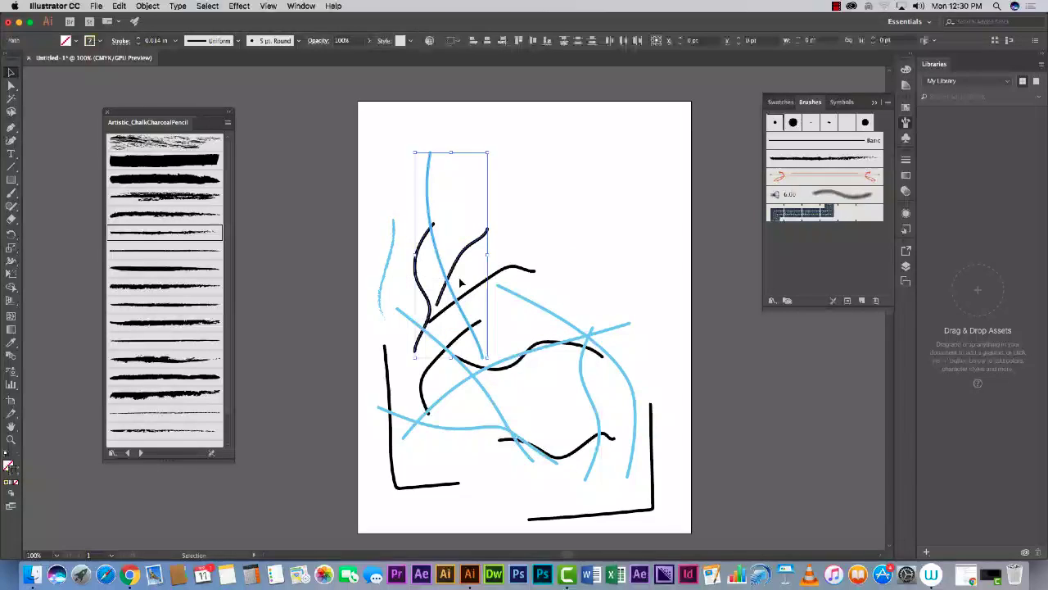
key(Delete)
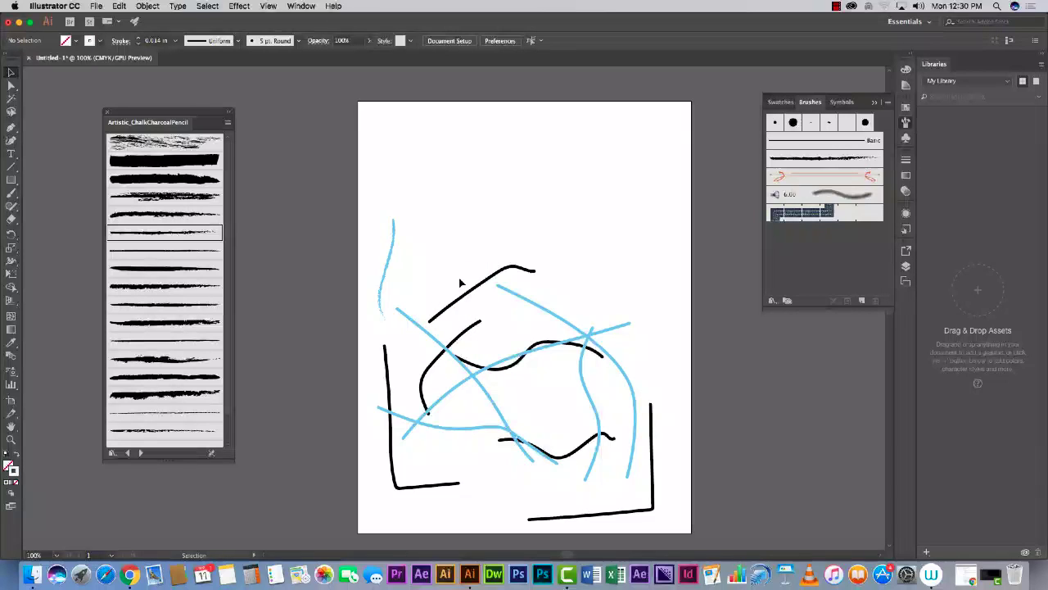
key(super+a)
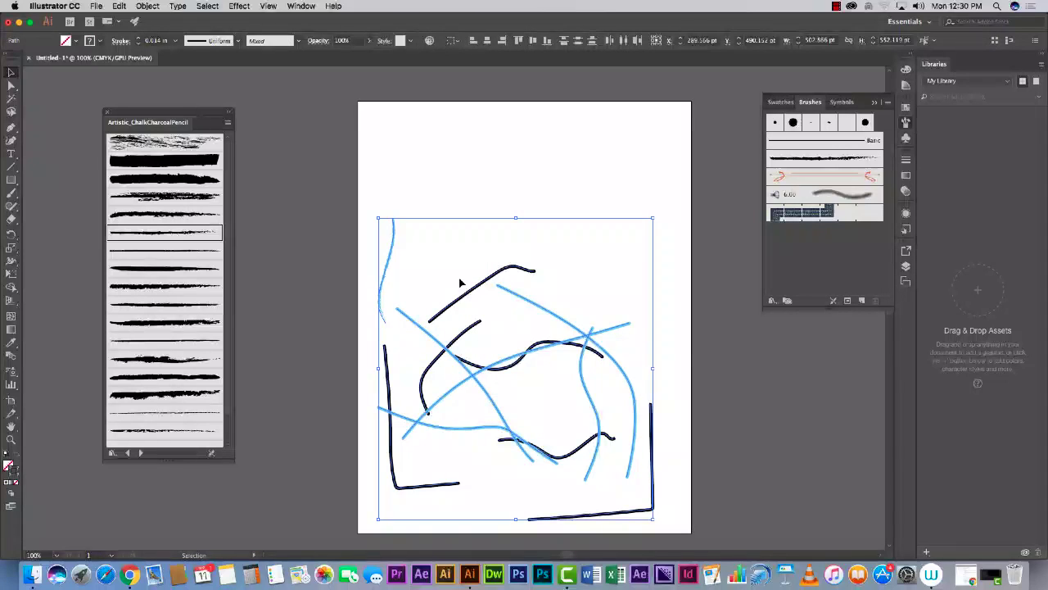
key(Delete)
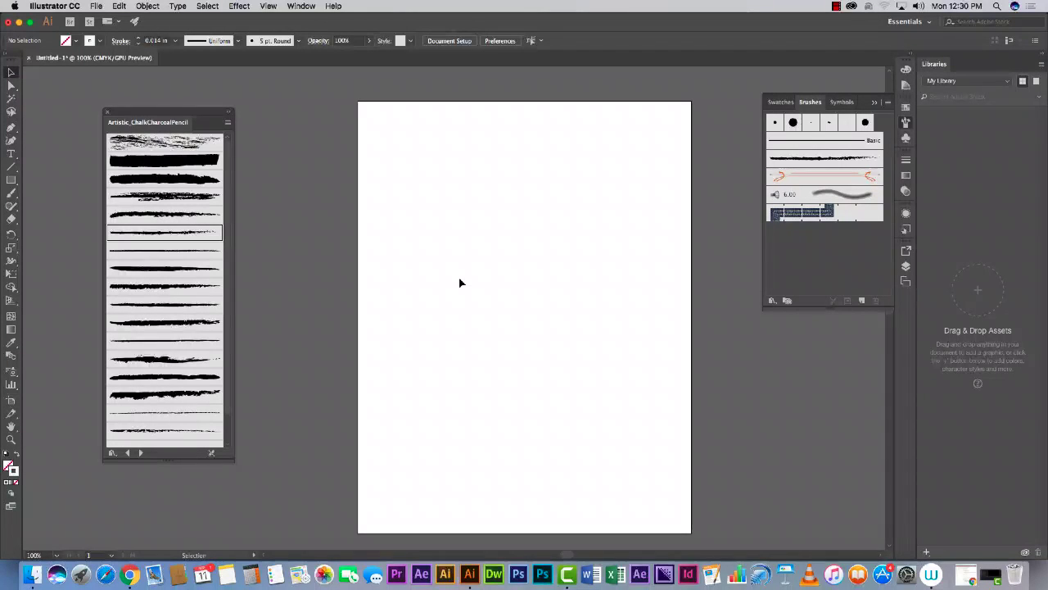
Choose a tapered charcoal brush and paint two long white curves down the middle of the artboard with the Paintbrush tool.
click(185, 412)
click(156, 308)
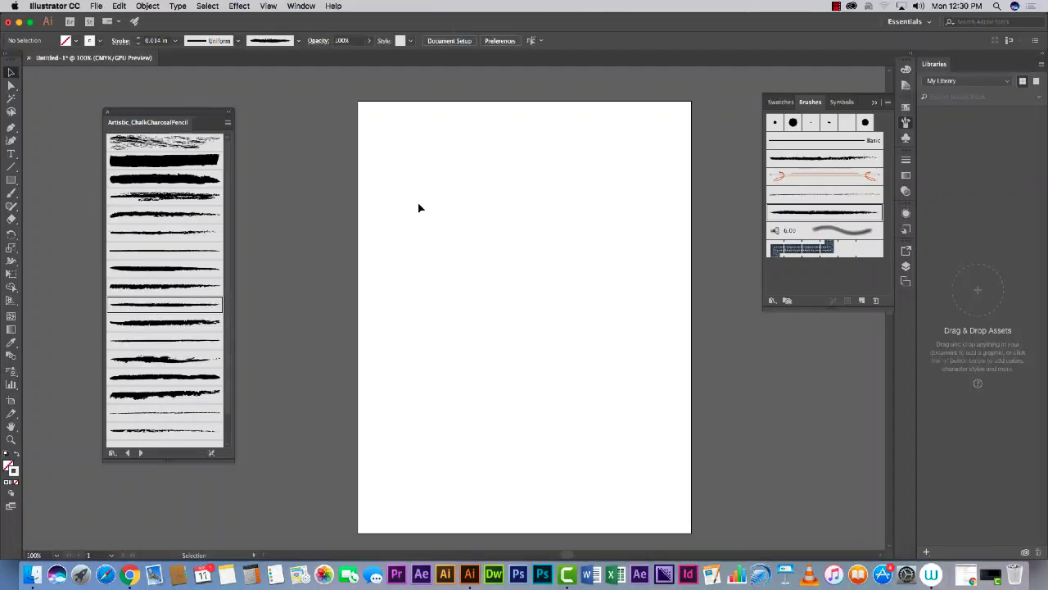
key(b)
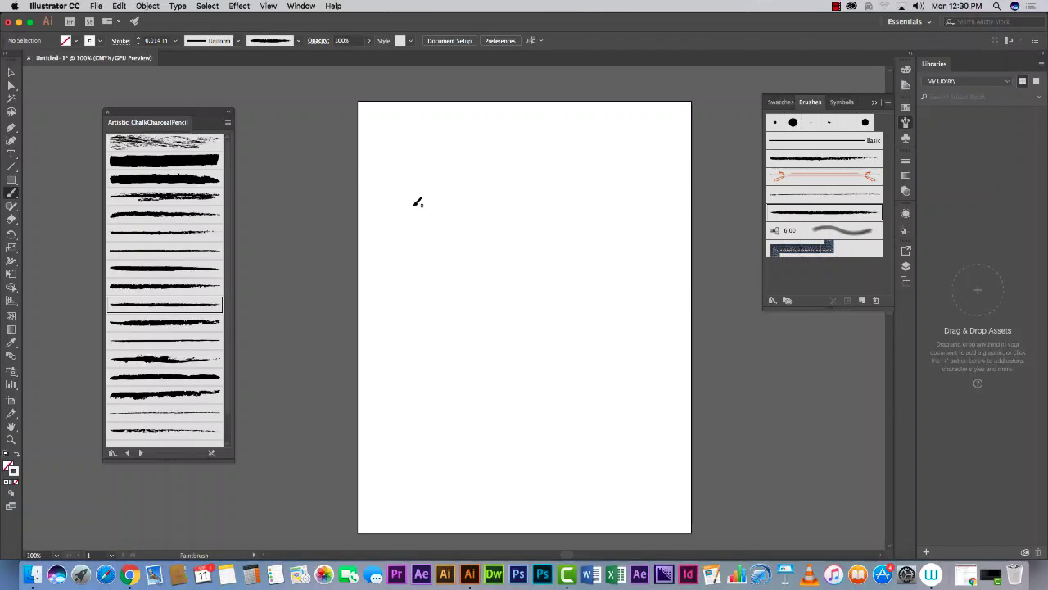
drag(495, 229, 539, 429)
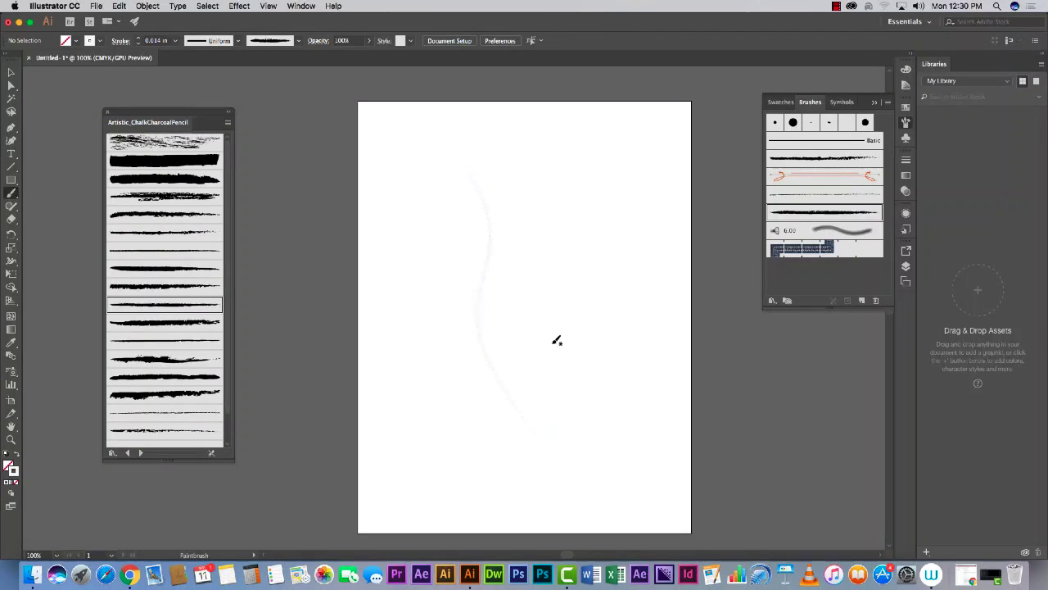
drag(565, 198, 534, 441)
Set the stroke to black and paint two long crossing curves on the left side of the artboard.
click(99, 41)
click(30, 60)
click(414, 149)
drag(394, 401, 392, 402)
mouse_move(384, 169)
mouse_down()
mouse_move(445, 347)
mouse_move(466, 449)
mouse_up()
Switch to the Charcoal - Feather brush and paint three black curves over the right half of the artboard.
click(174, 234)
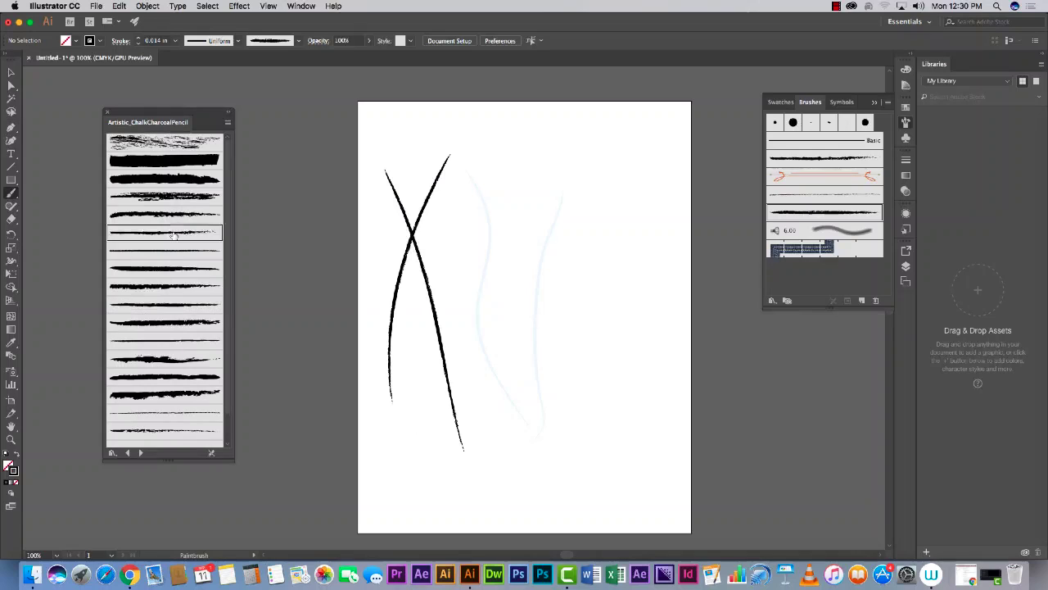
mouse_move(553, 450)
mouse_down()
mouse_move(603, 281)
mouse_move(600, 474)
mouse_up()
drag(577, 223, 591, 373)
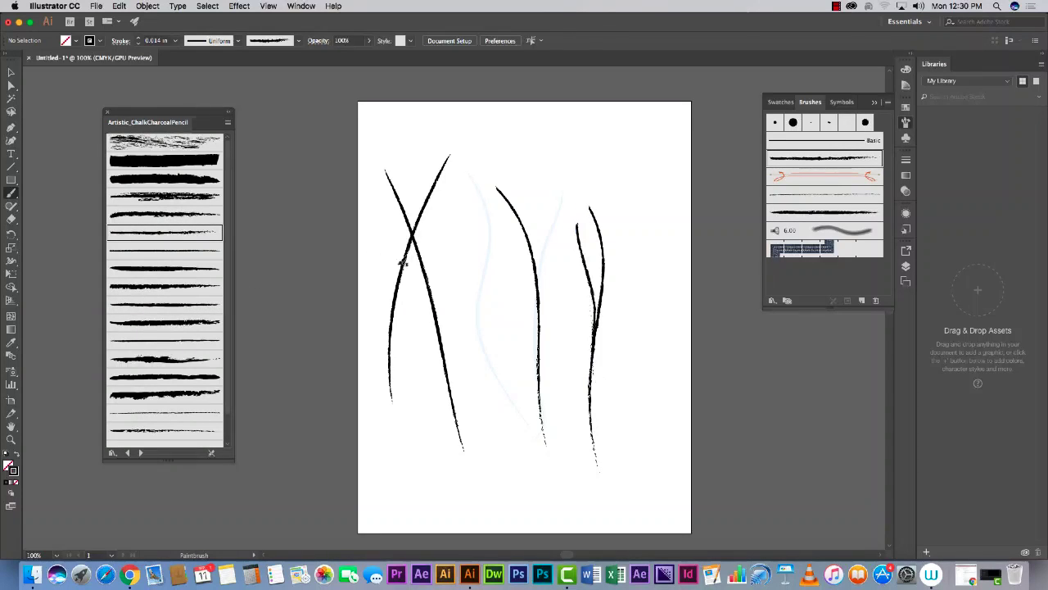
Choose the rough, scribbled charcoal brush and paint three long black diagonal strokes down across the artboard.
click(198, 196)
mouse_move(390, 145)
mouse_down()
mouse_move(434, 187)
mouse_move(504, 395)
mouse_move(545, 429)
mouse_up()
mouse_move(533, 209)
mouse_down()
mouse_move(581, 444)
mouse_move(622, 526)
mouse_up()
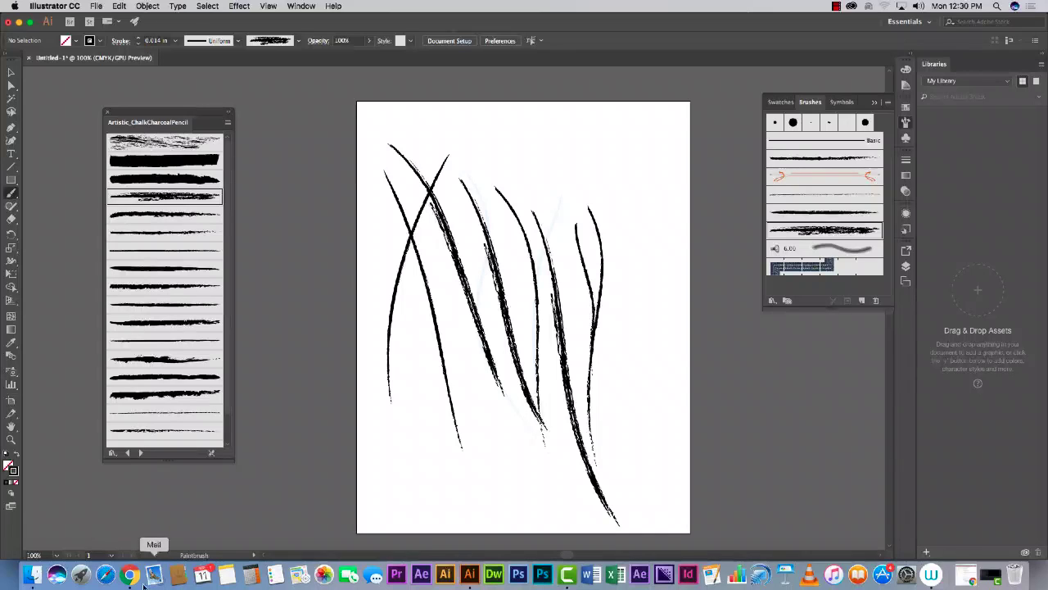
Load the Artistic_Ink brush library and paint two tapered ink curves over the upper right of the artboard.
click(113, 455)
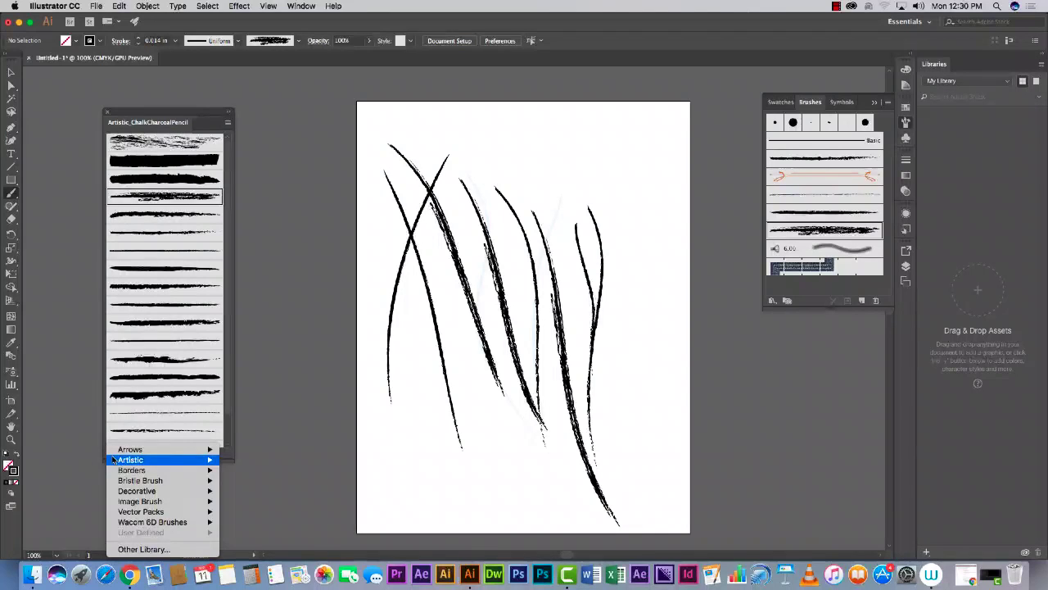
mouse_move(138, 464)
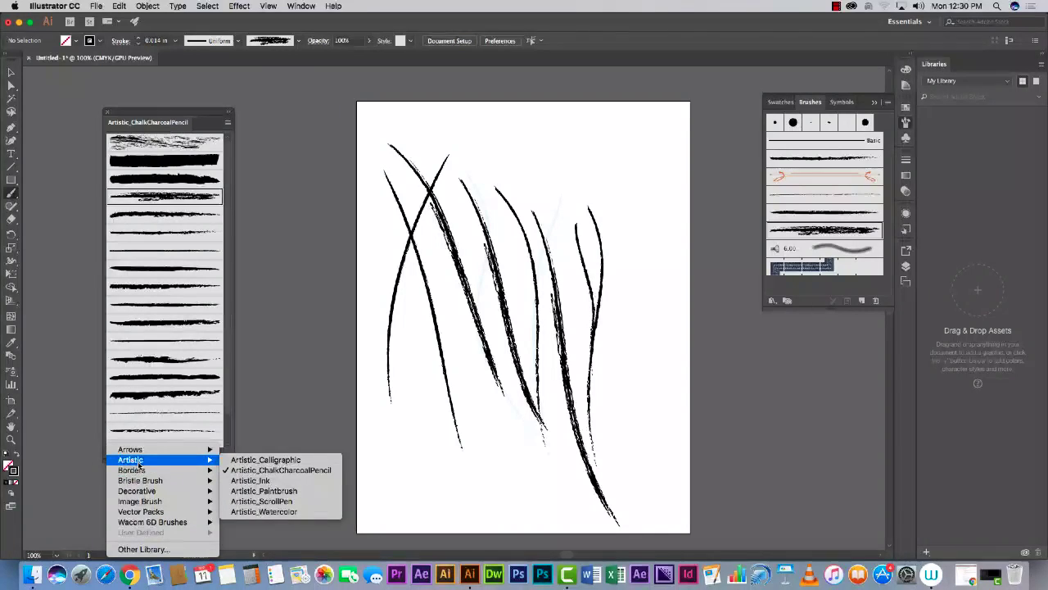
click(61, 464)
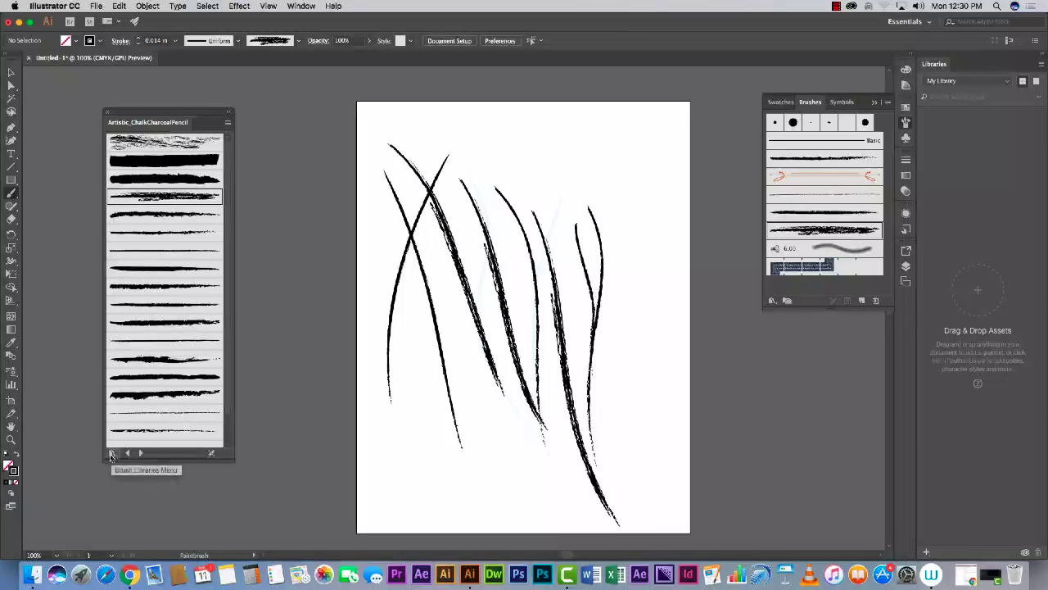
click(113, 455)
mouse_move(146, 461)
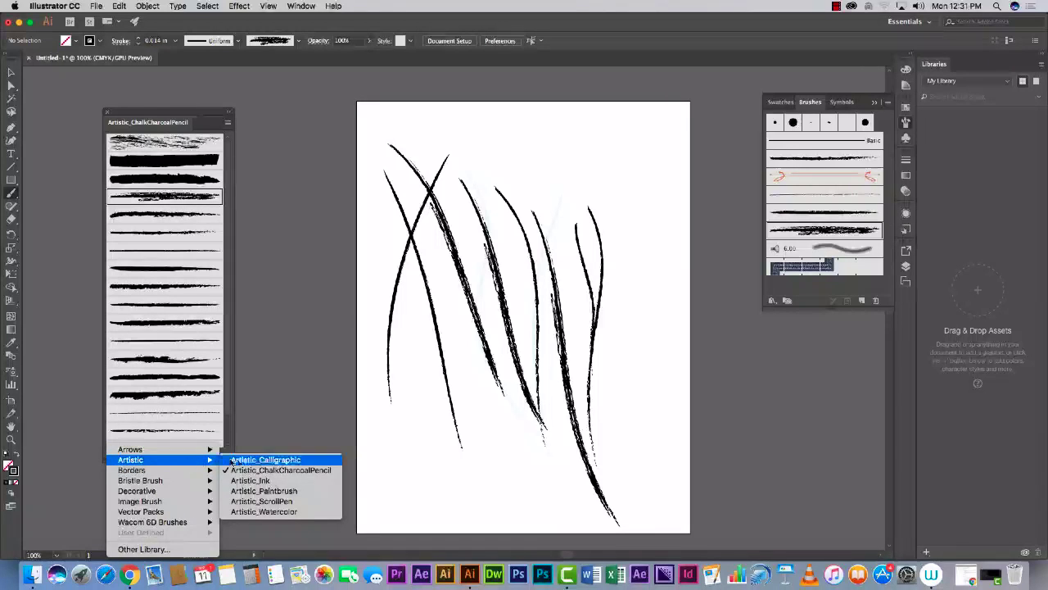
click(269, 481)
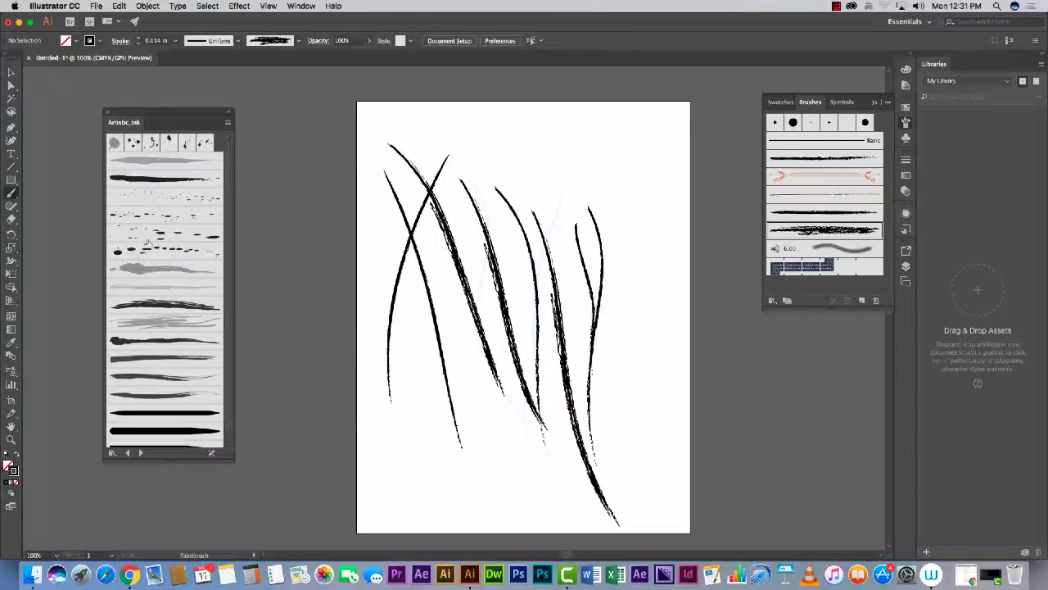
click(146, 178)
drag(513, 165, 624, 364)
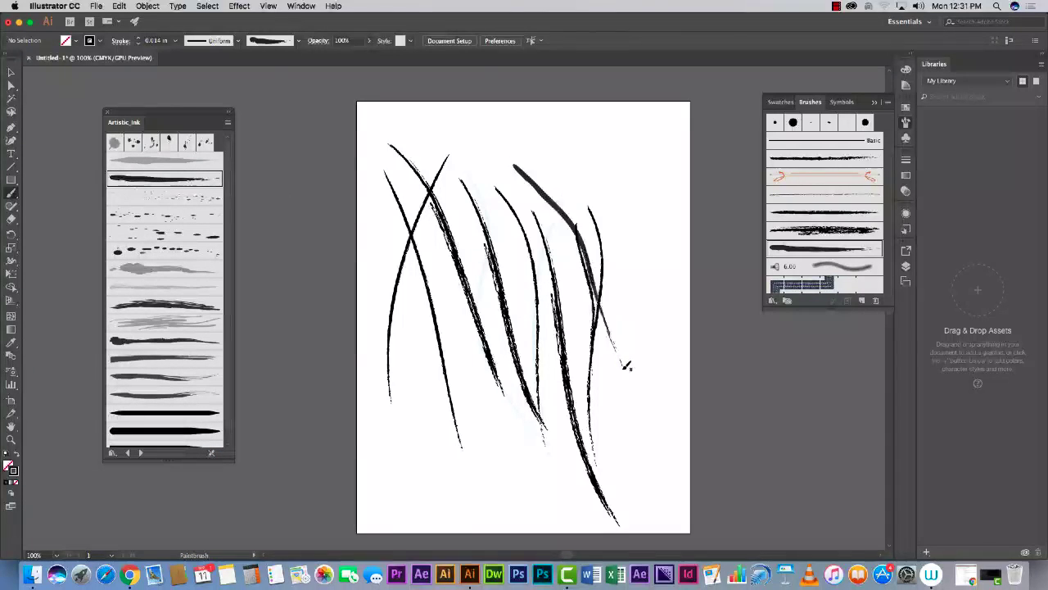
mouse_move(592, 193)
mouse_down()
mouse_move(670, 302)
mouse_move(676, 368)
mouse_up()
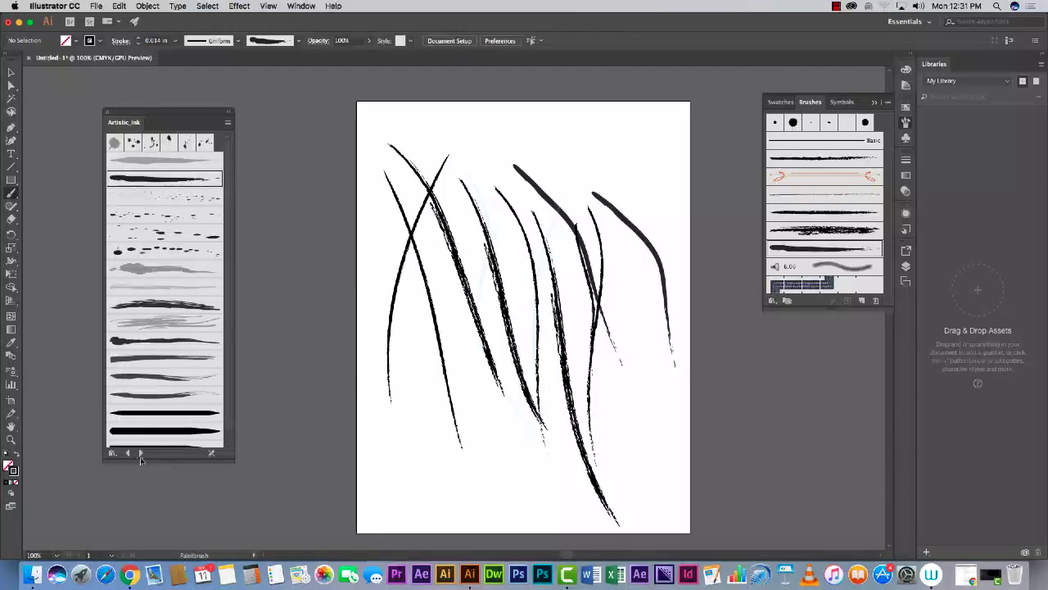
Reload the Artistic_ChalkCharcoalPencil brush library.
click(112, 452)
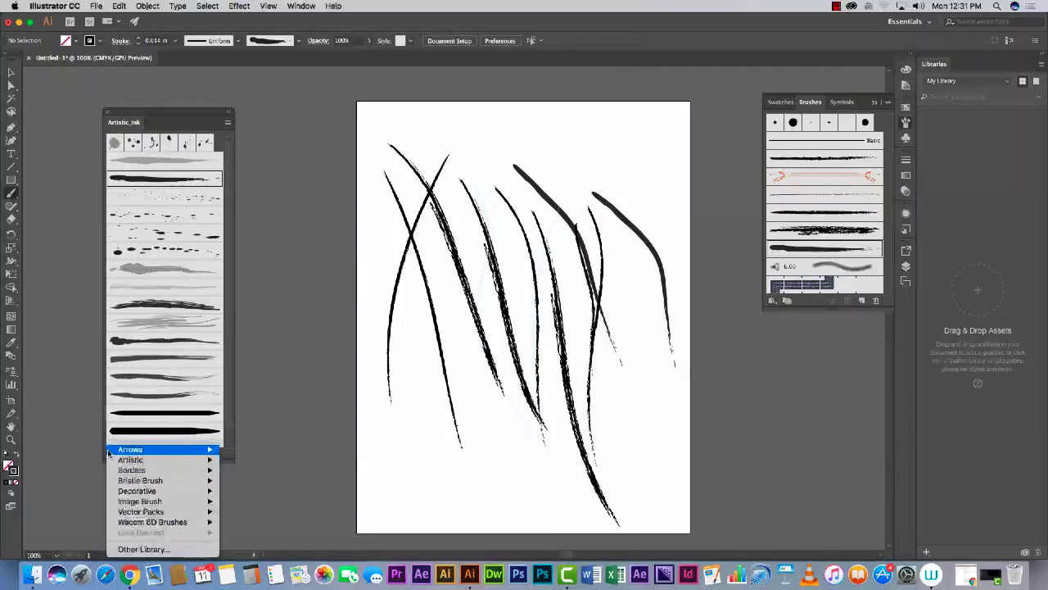
mouse_move(144, 459)
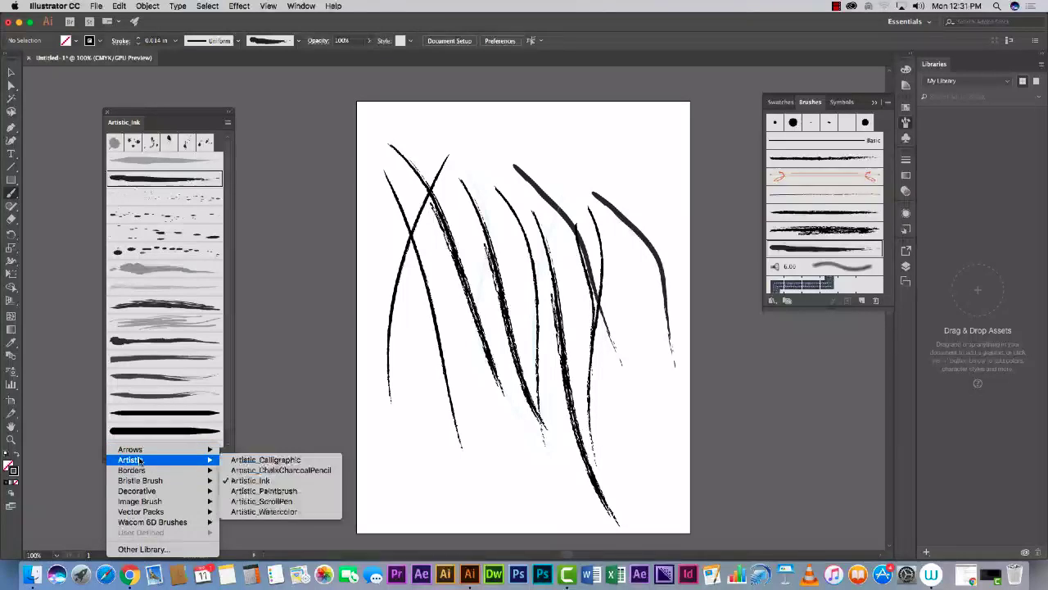
click(281, 470)
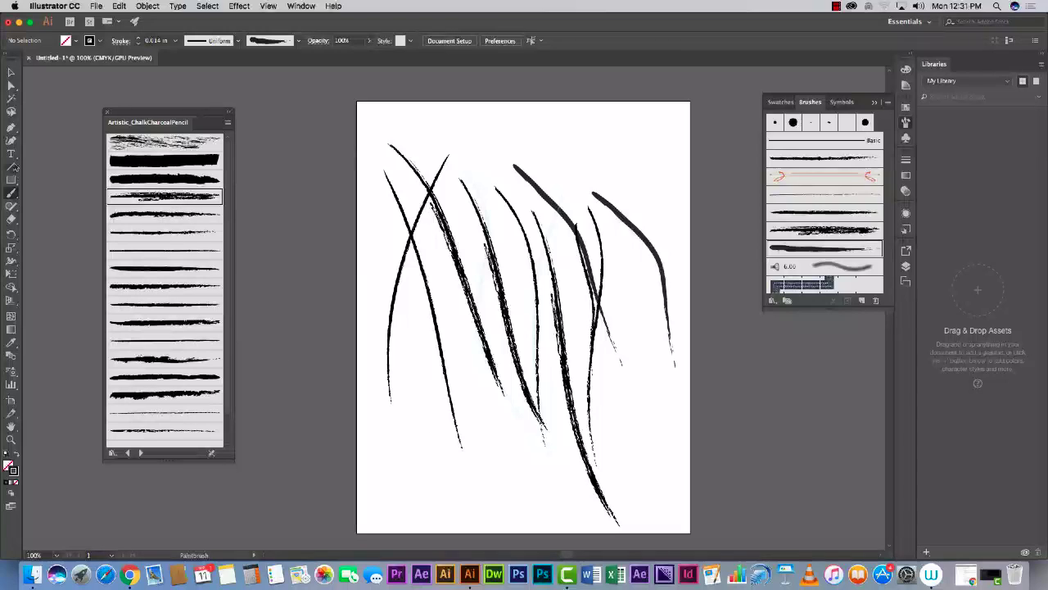
Select all the practice strokes and delete them from the artboard.
click(11, 73)
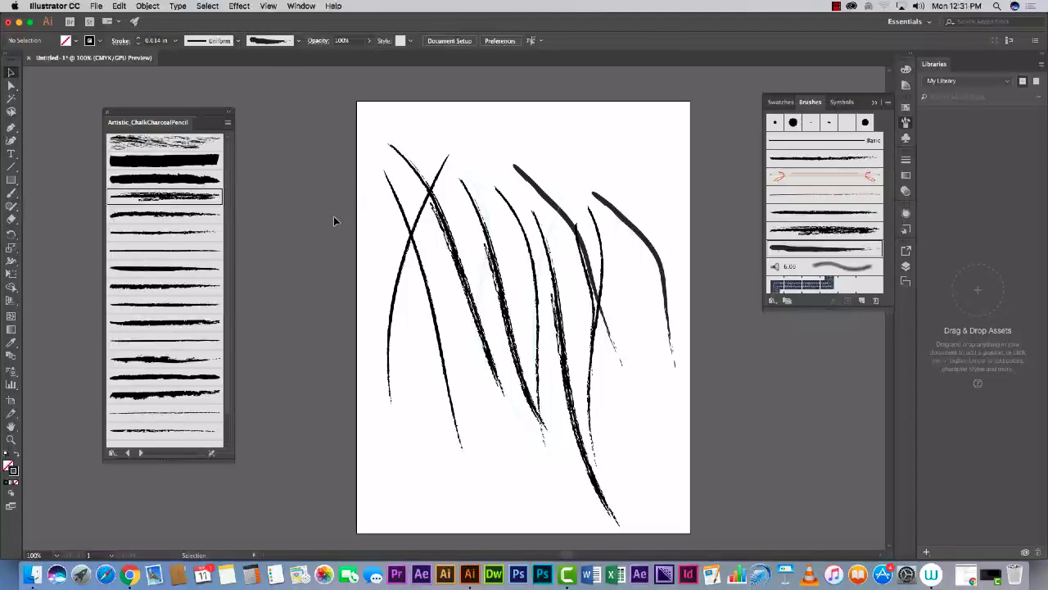
key(super+a)
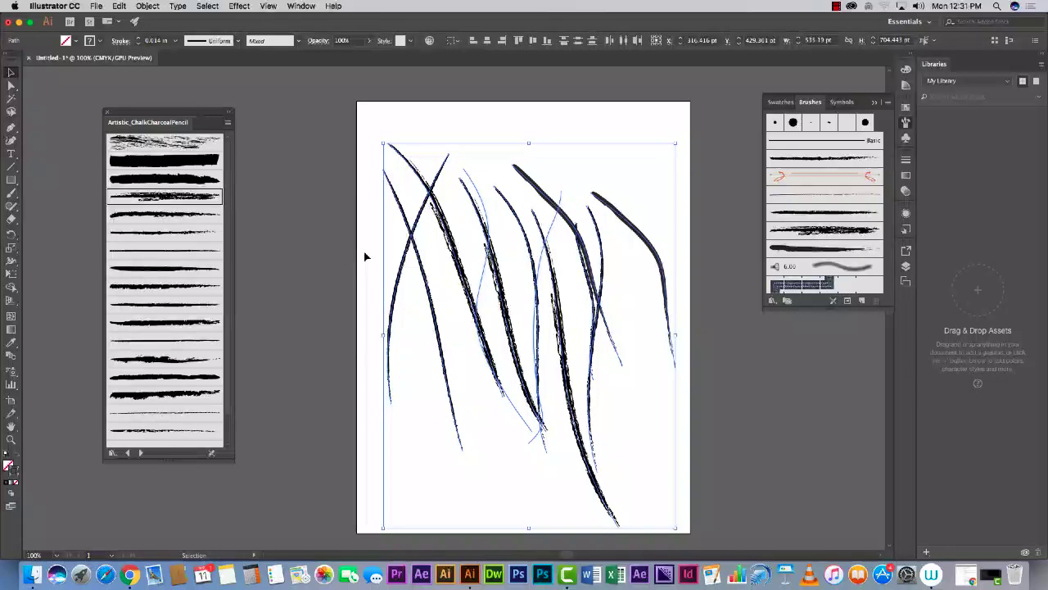
key(Delete)
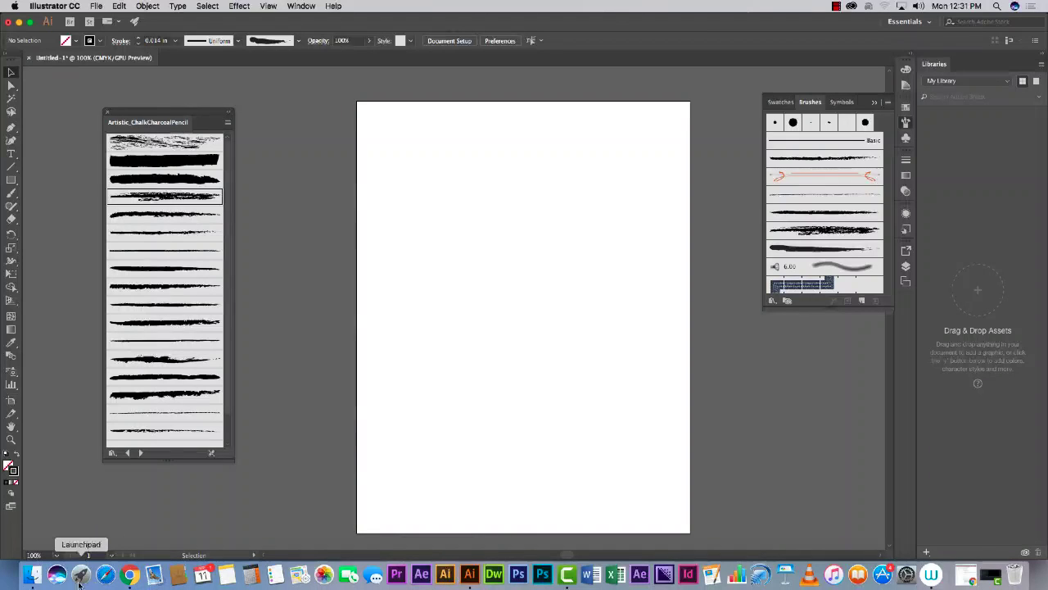
Switch to Google Chrome and open the bookmarked class website with the Home of the Brave drawing in a new tab.
click(130, 575)
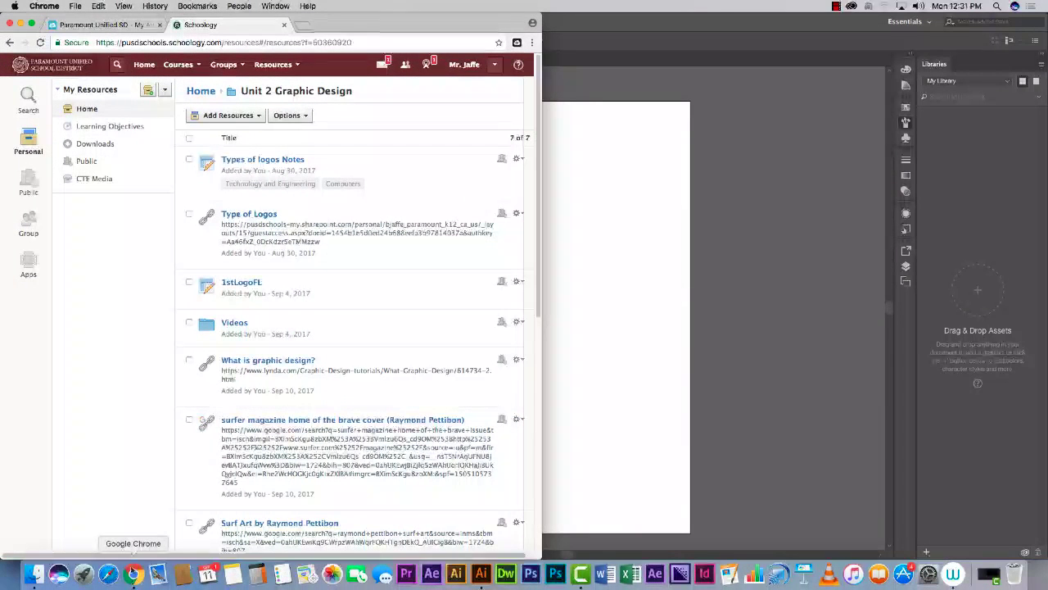
click(301, 27)
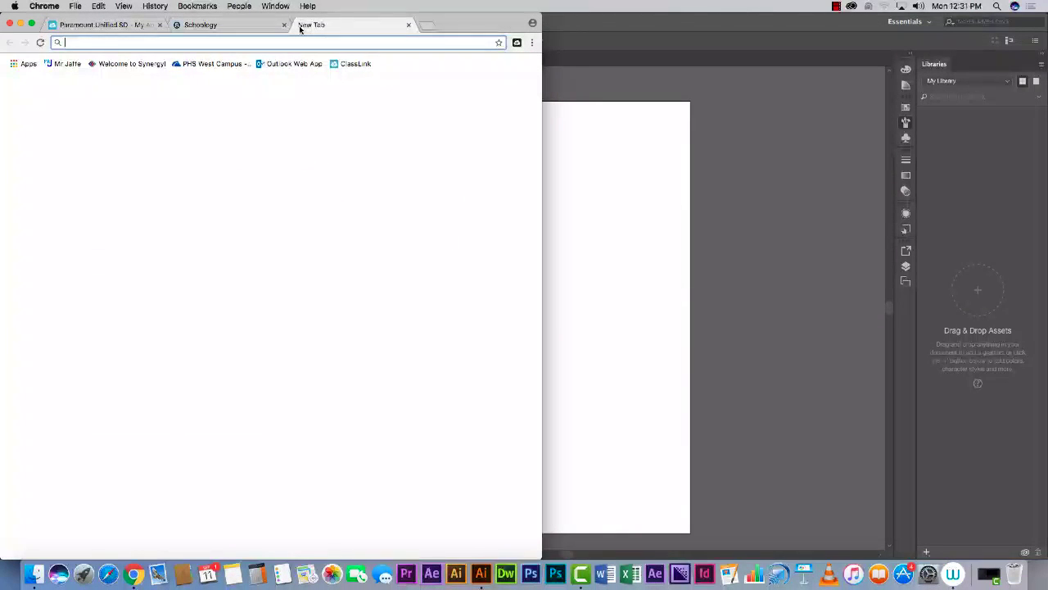
click(69, 64)
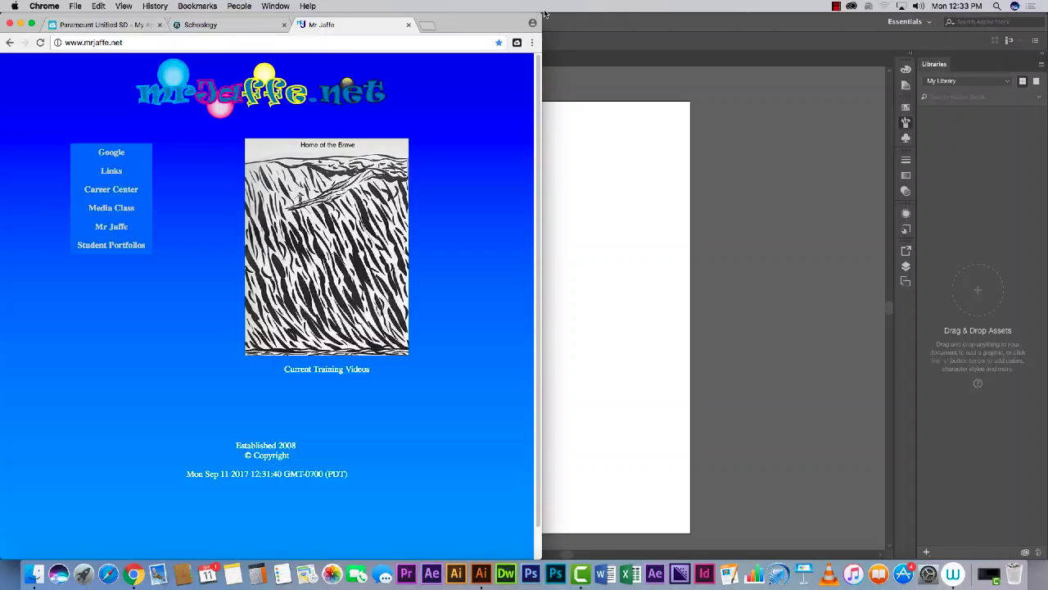
Shrink the browser window and place it beside the artboard as a reference for the wave drawing.
drag(542, 15, 296, 109)
drag(139, 555, 203, 554)
drag(37, 113, 776, 187)
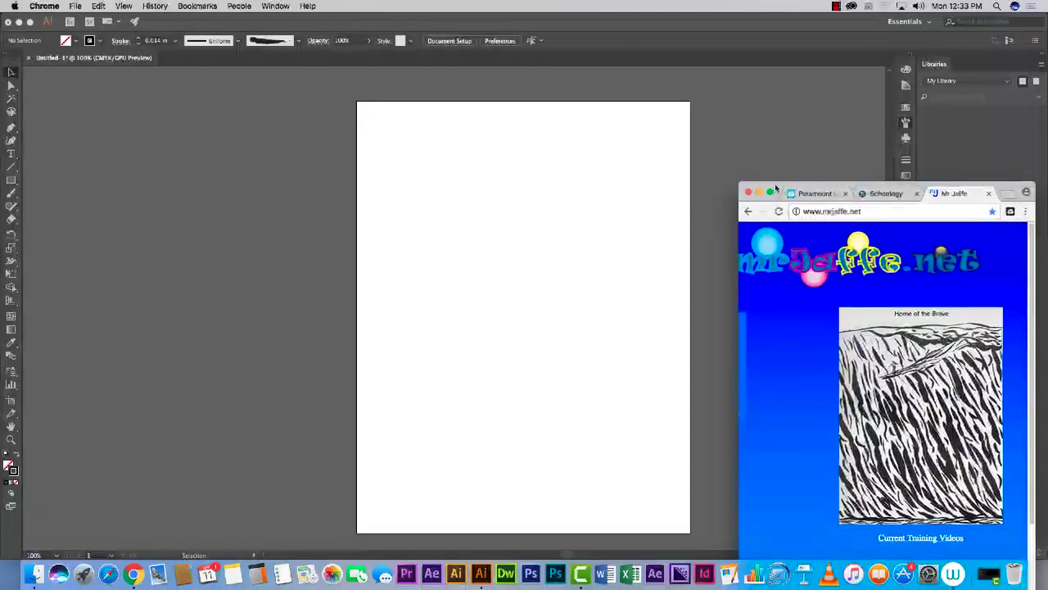
Return to Illustrator, choose the thin feathered charcoal brush and paint a tiny surfer figure in the upper middle of the artboard.
click(904, 125)
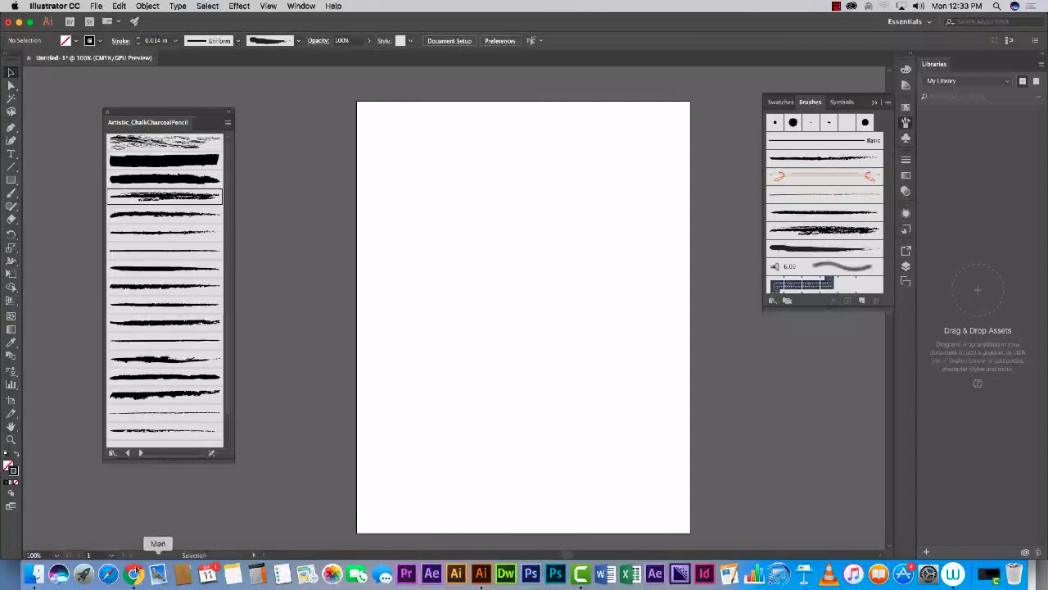
click(133, 573)
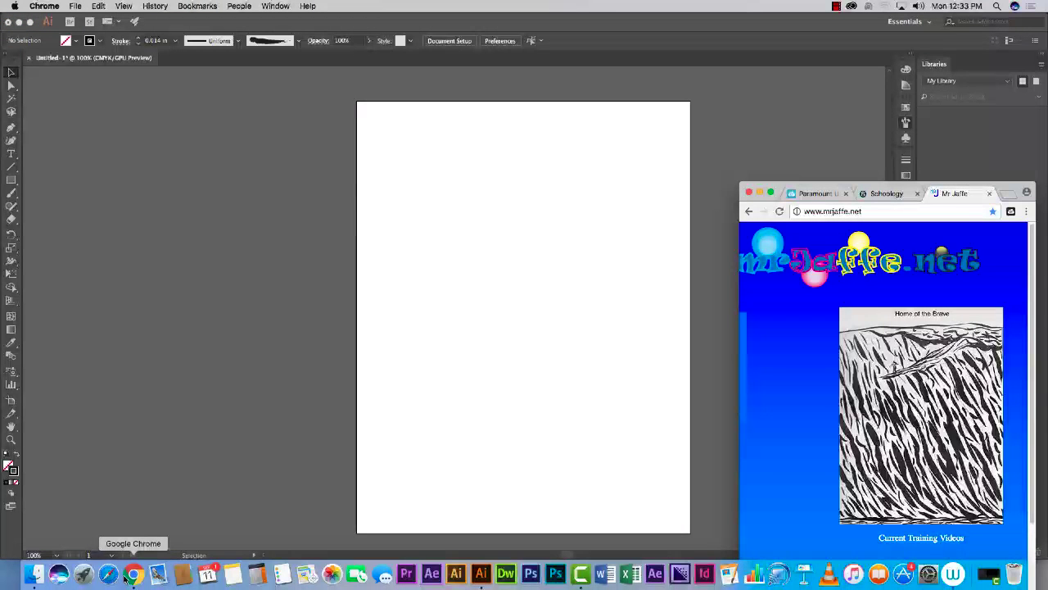
click(936, 123)
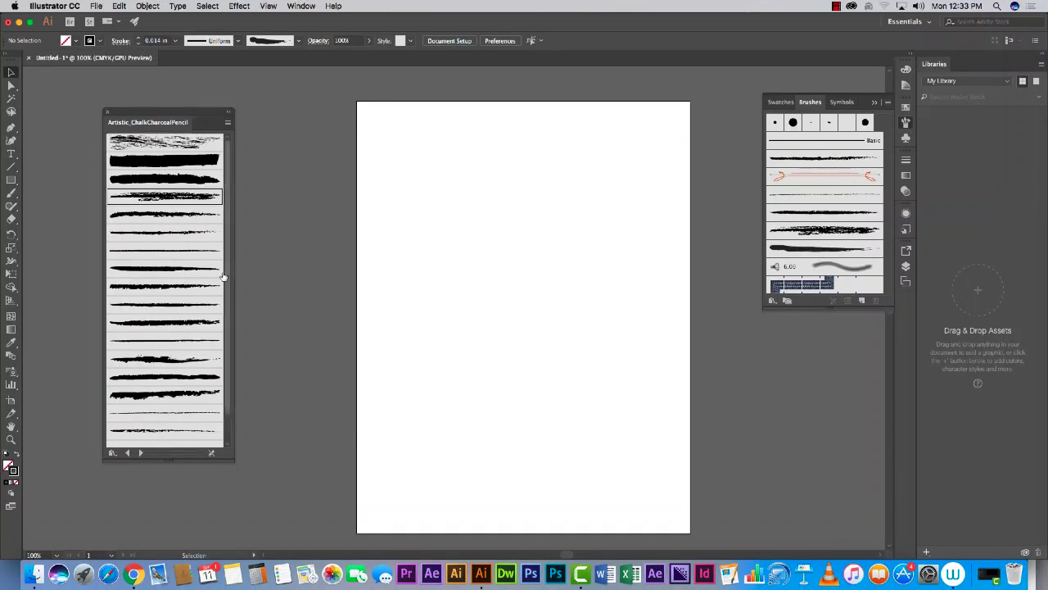
click(184, 233)
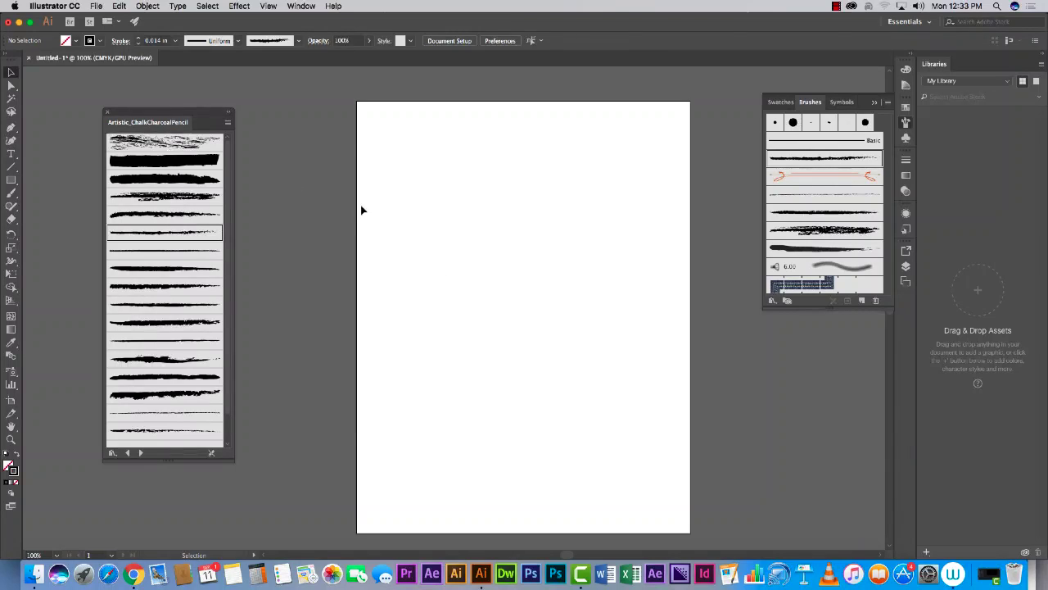
key(b)
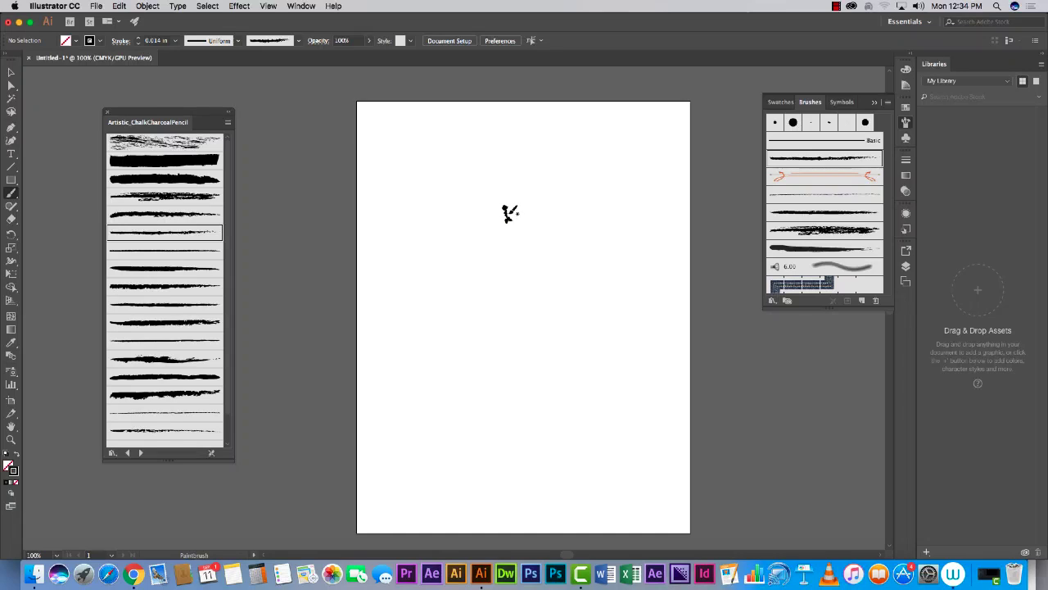
drag(506, 215, 511, 212)
Select the whole surfer figure and move it left to about X 168 pt, Y 200 pt.
click(11, 74)
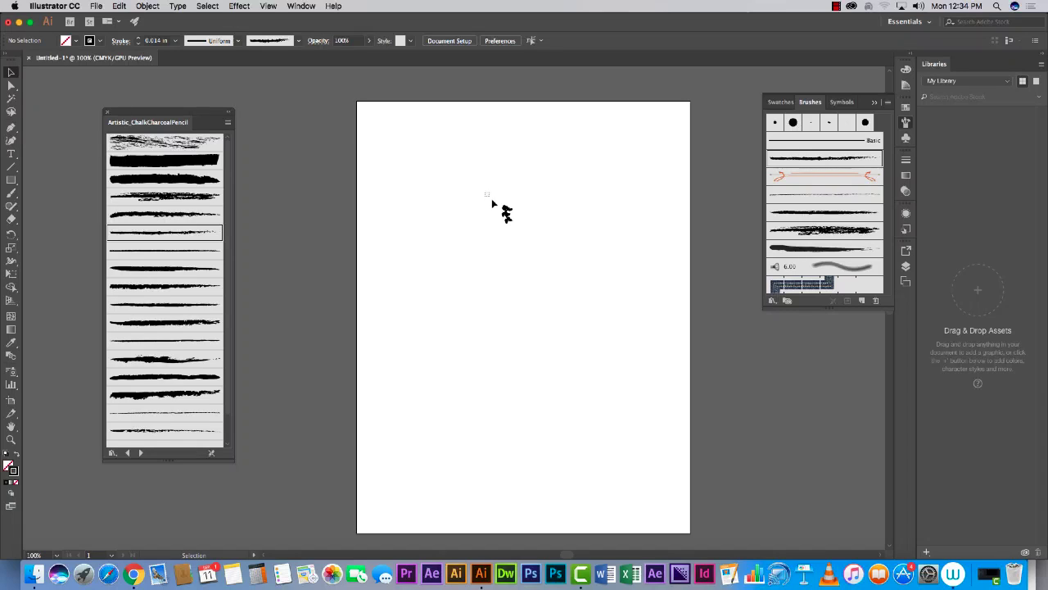
drag(501, 209, 516, 231)
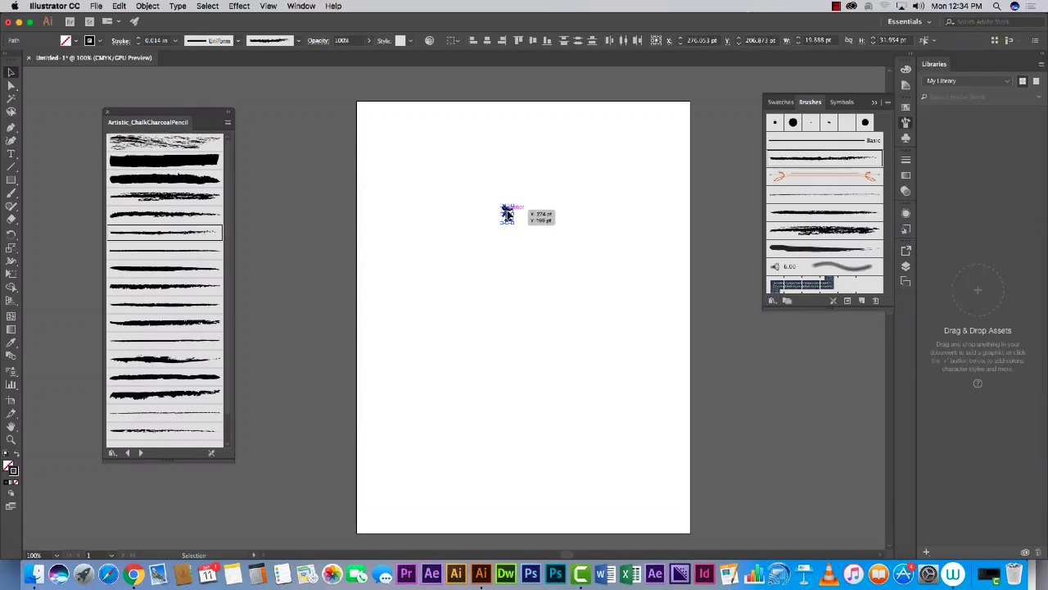
drag(508, 214, 452, 216)
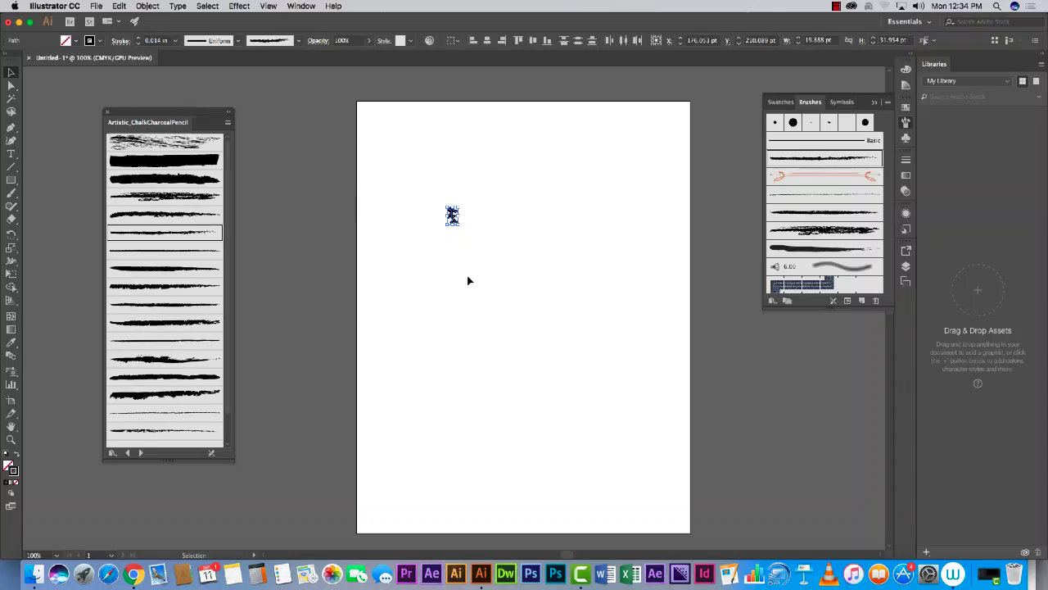
click(449, 271)
click(452, 216)
mouse_move(453, 215)
mouse_down()
mouse_move(513, 225)
mouse_move(449, 211)
mouse_up()
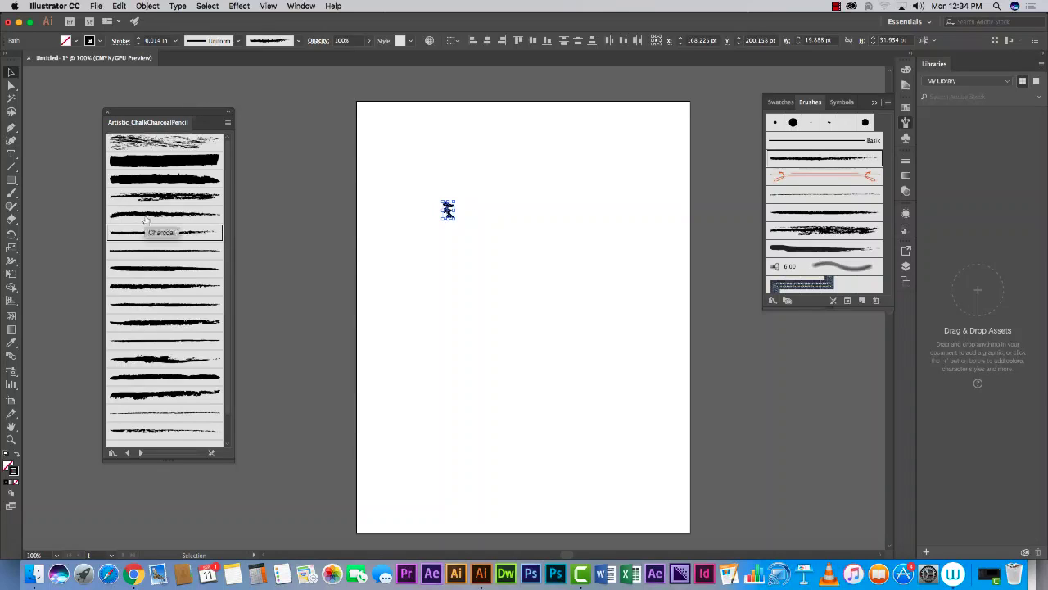
Paint a small curved surfboard beneath the figure with the Paintbrush tool and compare it with the reference drawing in Chrome.
key(b)
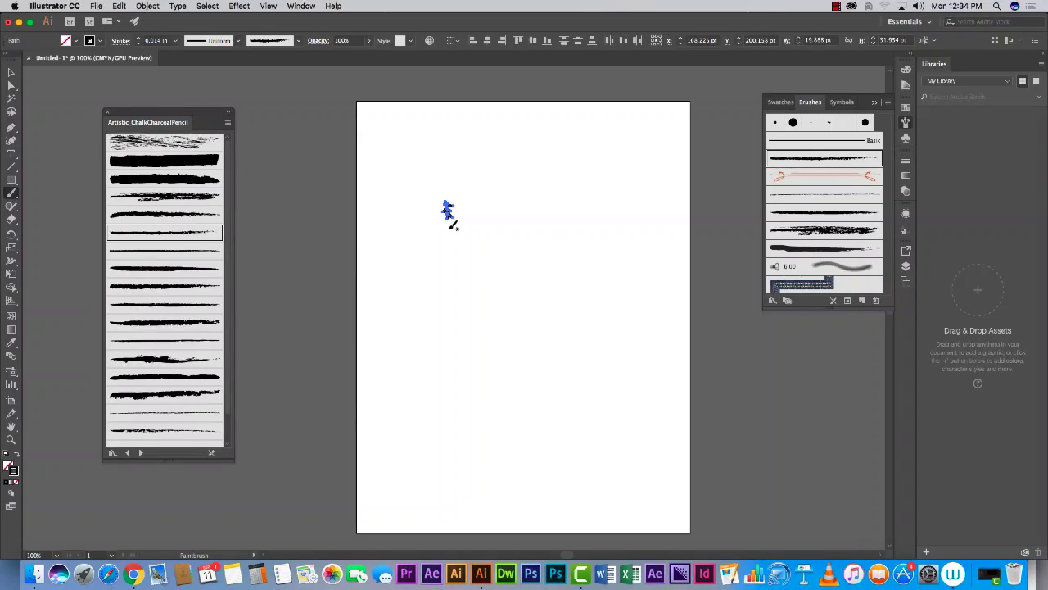
drag(437, 225, 463, 213)
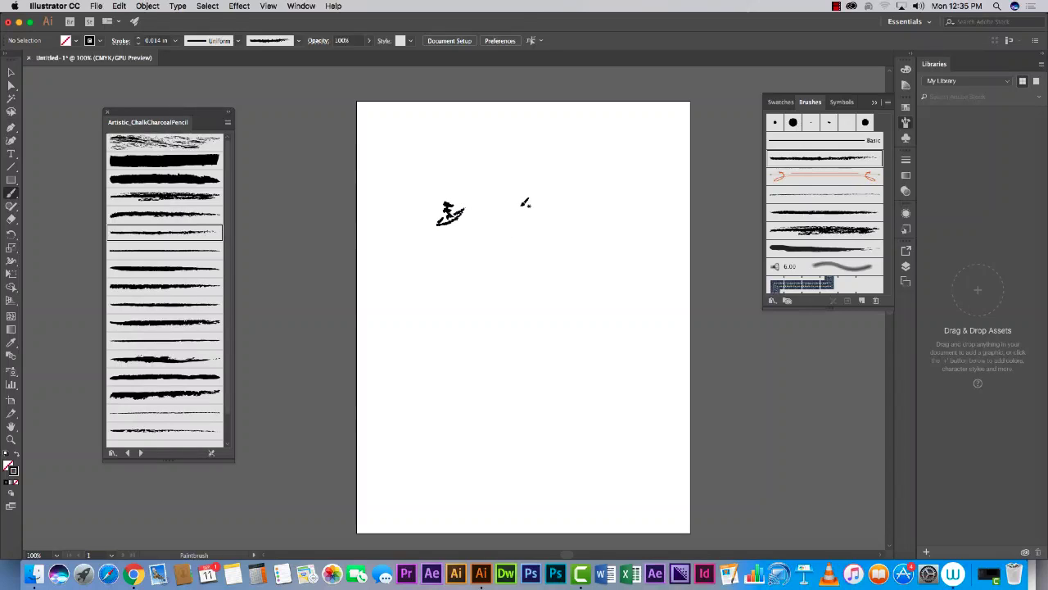
click(133, 573)
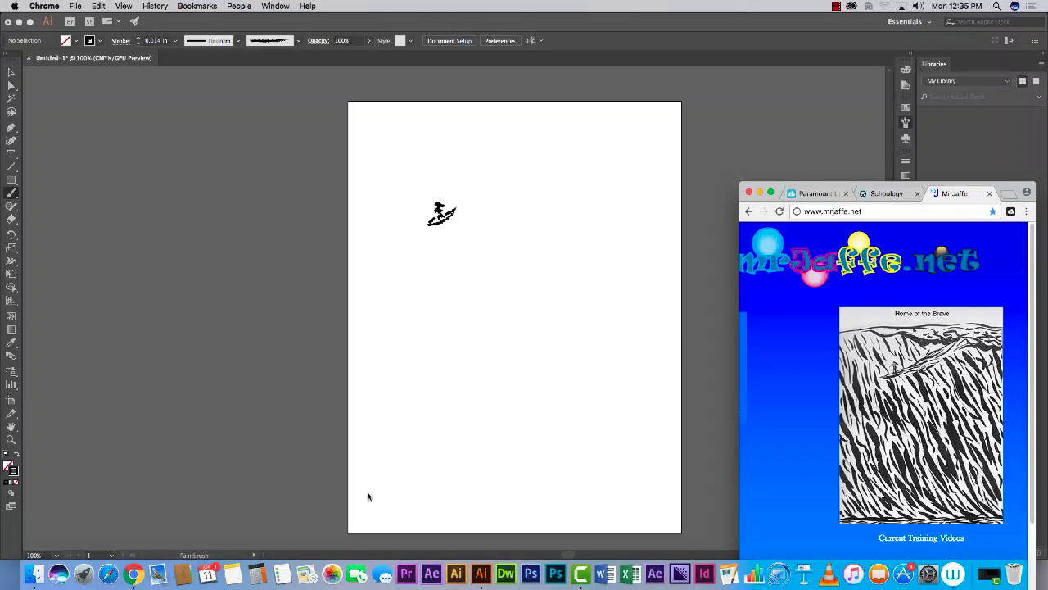
click(509, 217)
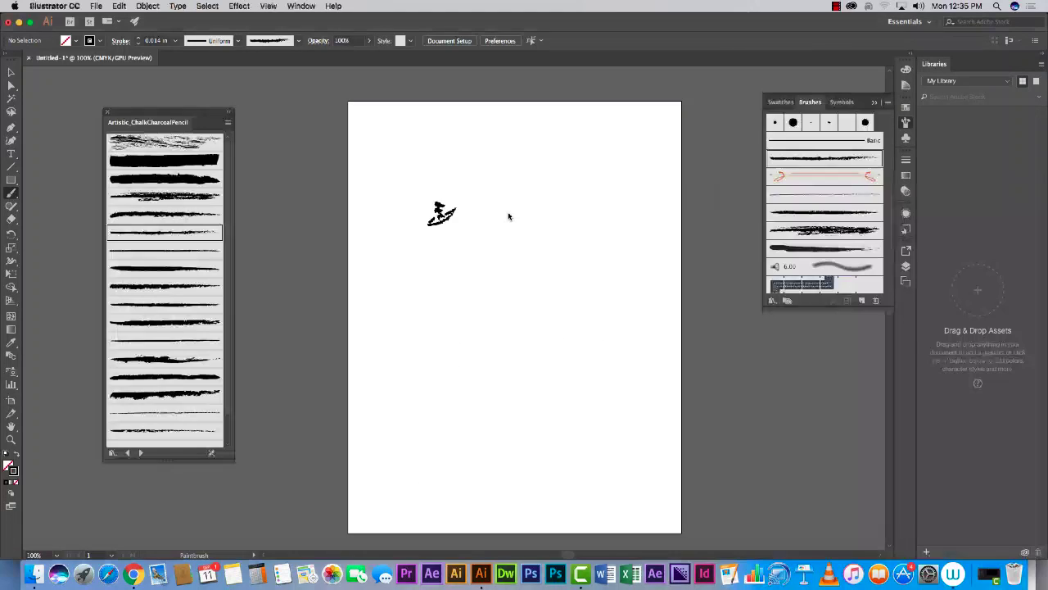
Paint rows of short slanted strokes fanning up and right from the surfboard as its wake.
mouse_move(459, 205)
mouse_down()
mouse_move(506, 180)
mouse_move(531, 188)
mouse_move(519, 182)
mouse_move(529, 173)
mouse_move(557, 189)
mouse_move(565, 160)
mouse_move(525, 167)
mouse_up()
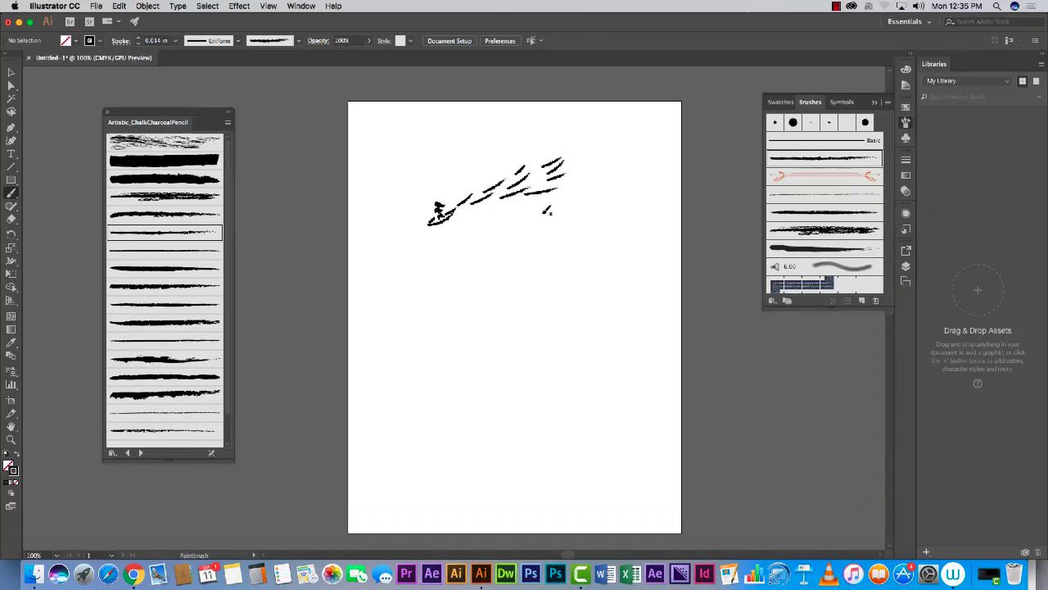
drag(528, 203, 529, 203)
drag(465, 212, 539, 198)
mouse_move(552, 198)
mouse_down()
mouse_move(561, 196)
mouse_move(545, 174)
mouse_up()
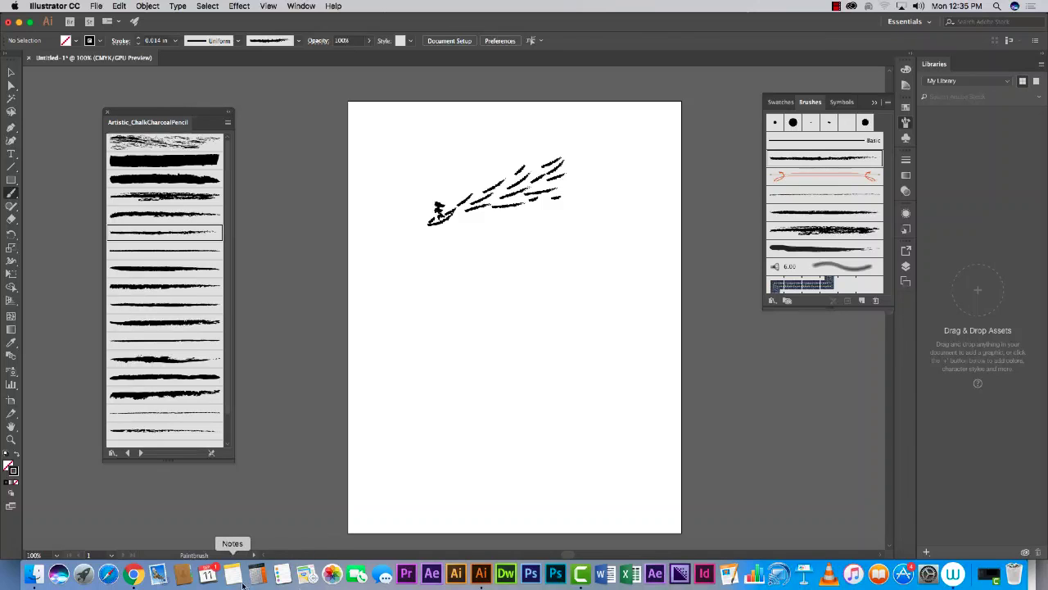
Check the reference drawing in Chrome and paint a long, slightly wavy horizontal line across the top of the artboard.
click(133, 574)
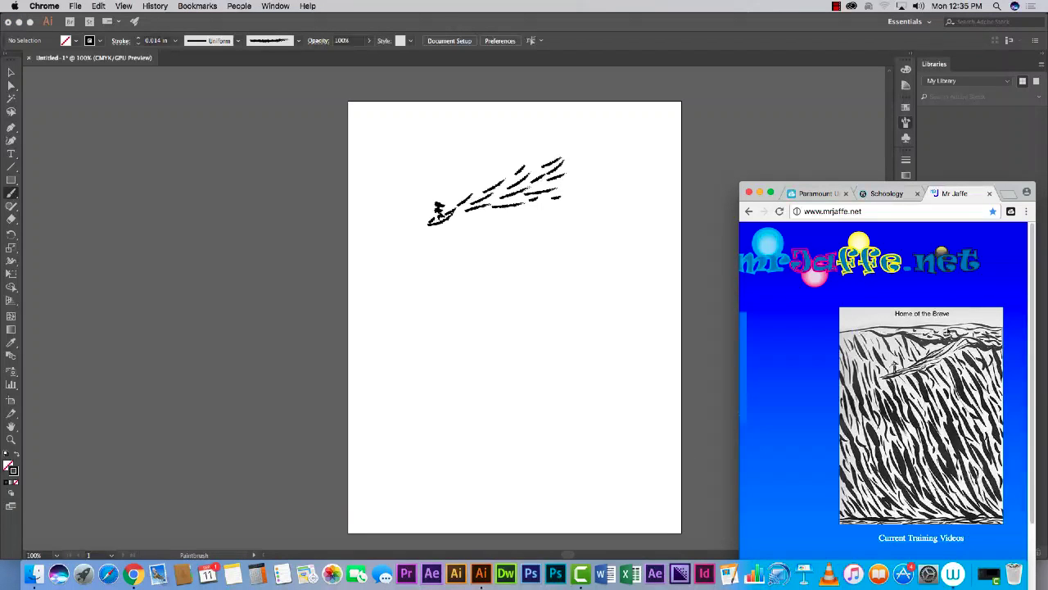
click(480, 209)
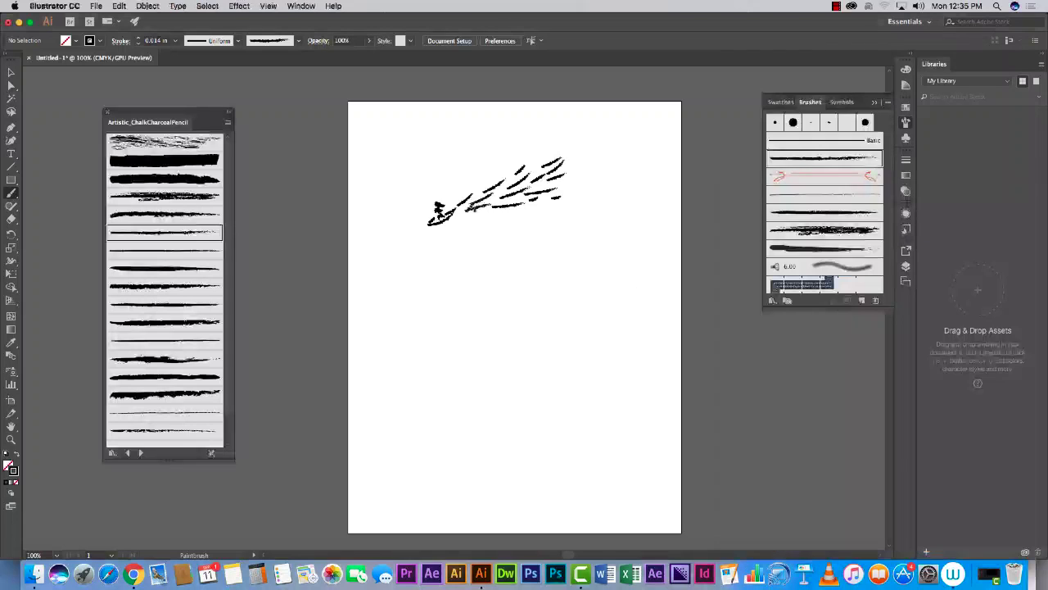
scroll(369, 182, right, 1)
drag(347, 121, 673, 117)
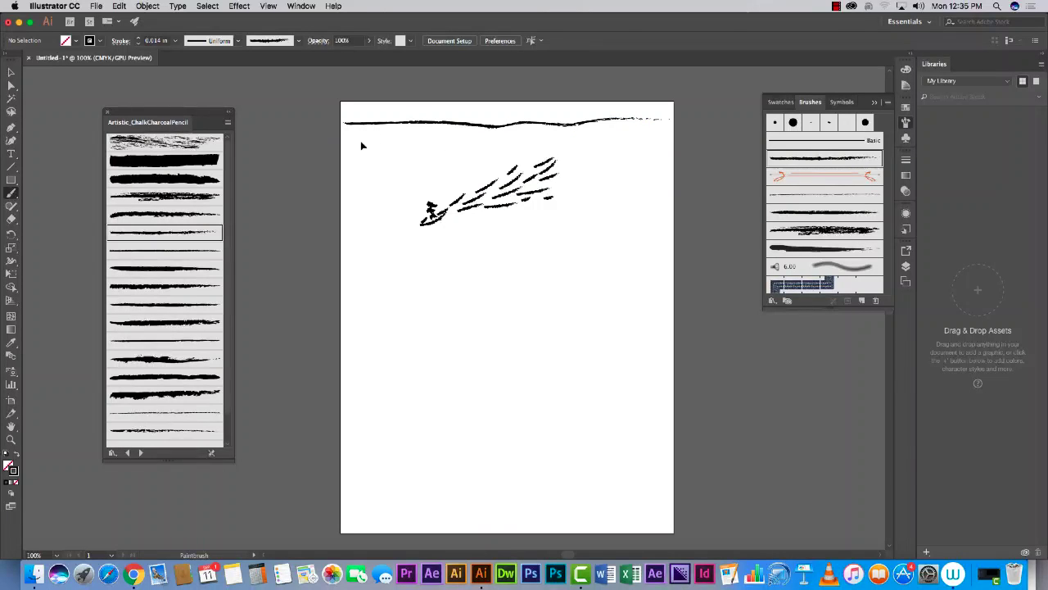
Check the reference drawing in Chrome and paint a second wave line sloping from below the horizon past the wake's upper end to the artboard's right edge.
key(super+Tab)
scroll(721, 254, right, 3)
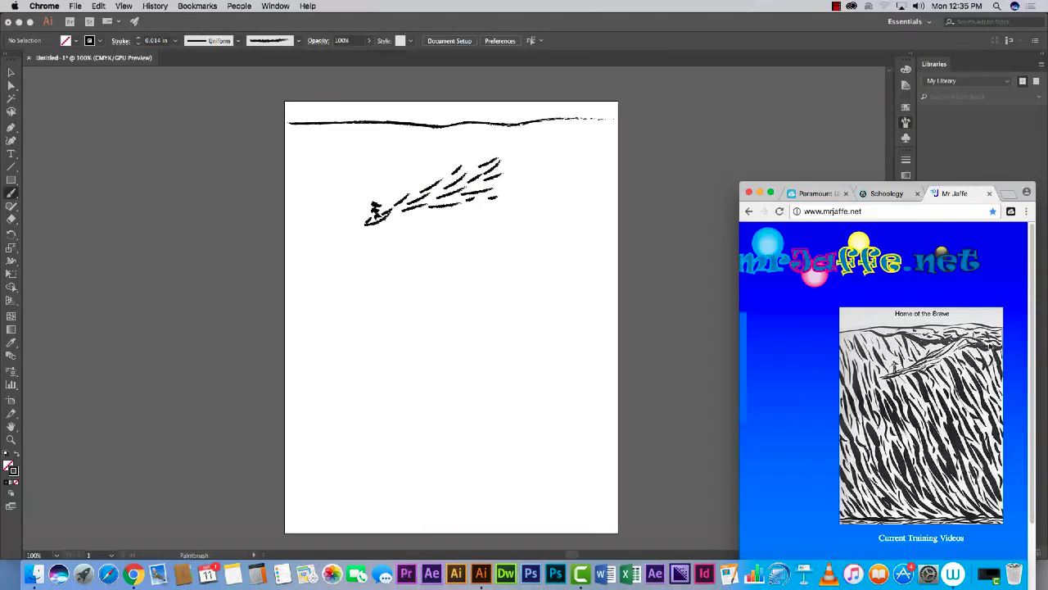
click(724, 300)
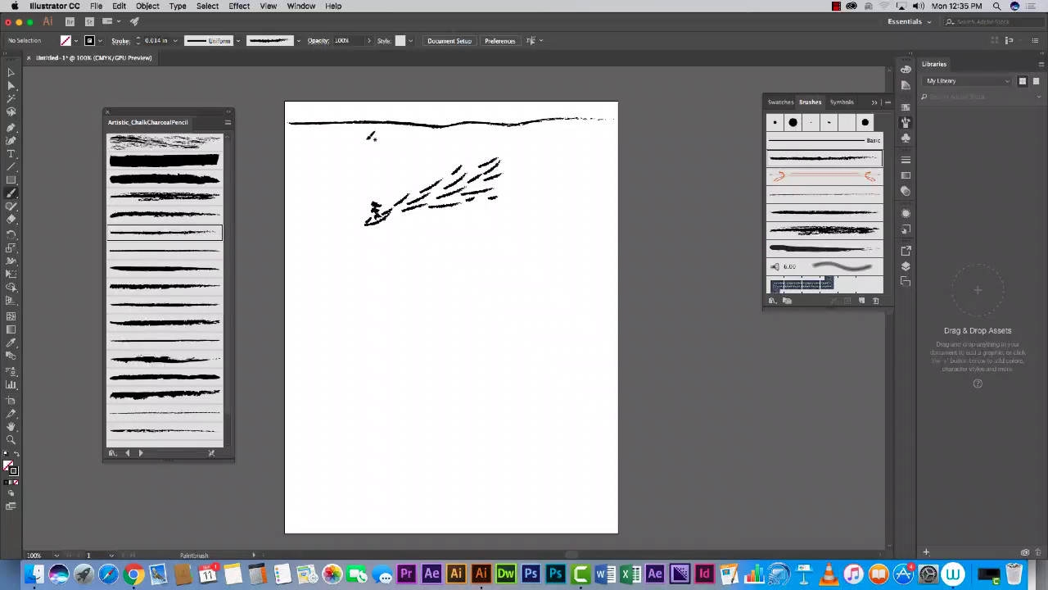
drag(348, 130, 478, 154)
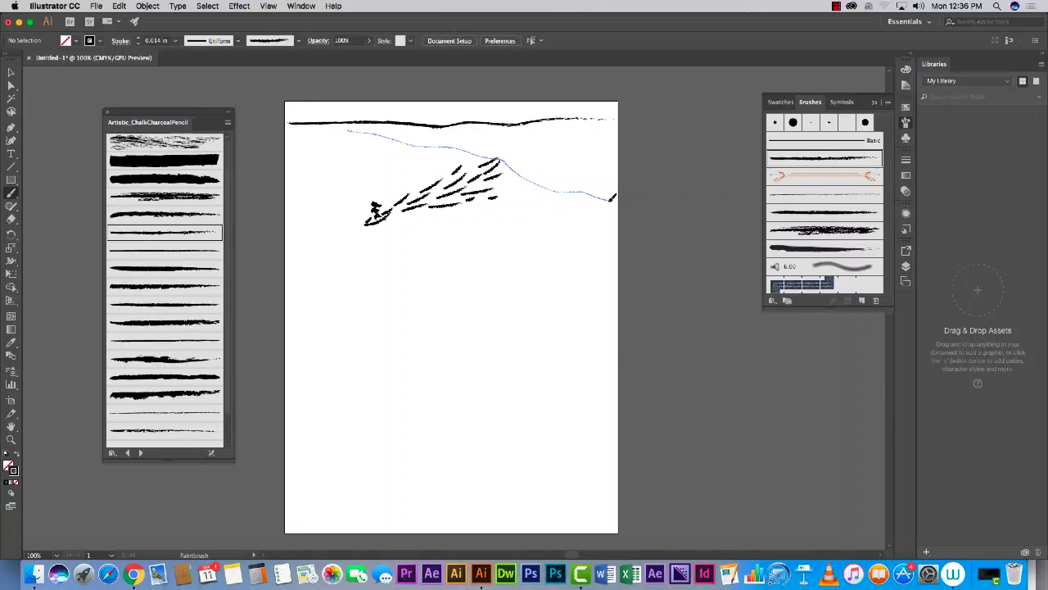
drag(613, 198, 614, 199)
Compare with the Chrome reference and paint short, slightly curved ripple strokes between the horizon line and the sloping wave line.
key(super+Tab)
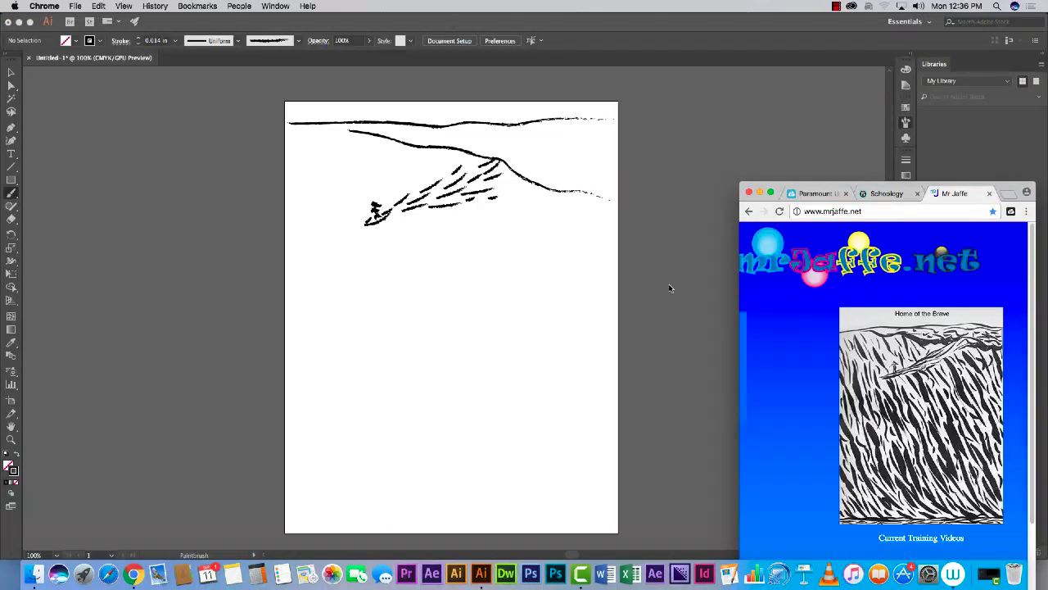
key(super+Tab)
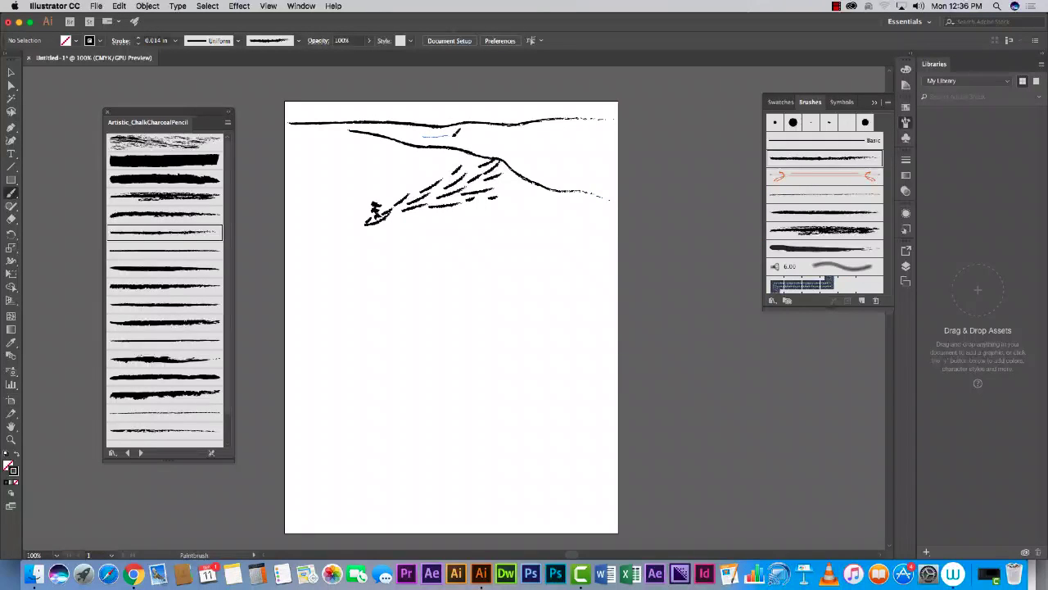
drag(454, 135, 508, 145)
mouse_move(520, 156)
mouse_down()
mouse_move(562, 166)
mouse_move(569, 149)
mouse_move(599, 166)
mouse_move(584, 142)
mouse_up()
drag(576, 151, 607, 150)
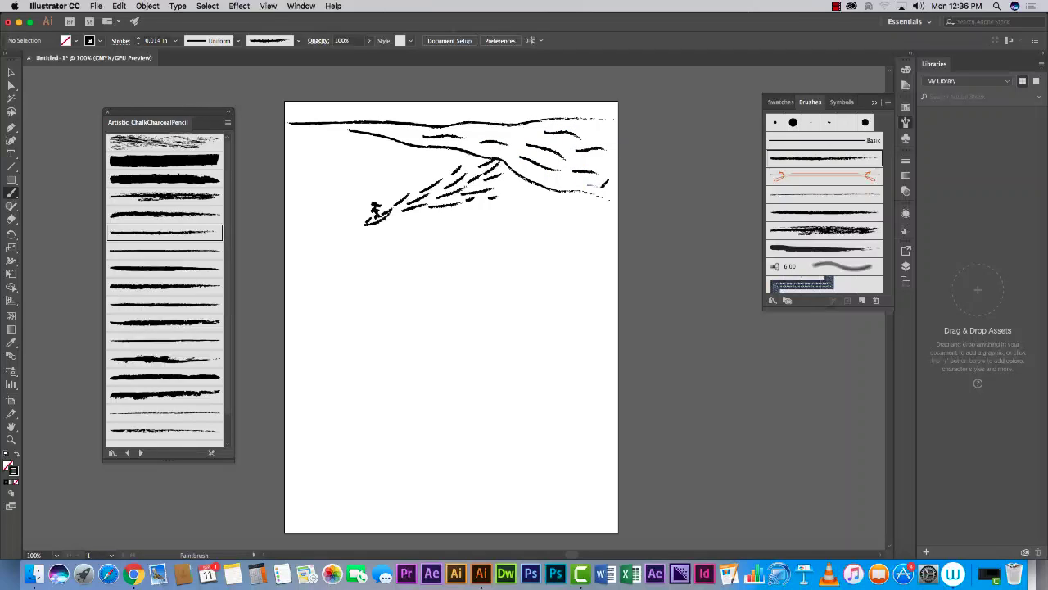
drag(603, 186, 605, 187)
Review the reference in Chrome and paint staggered rows of wavy horizontal strokes along the bottom of the artboard.
key(super+Tab)
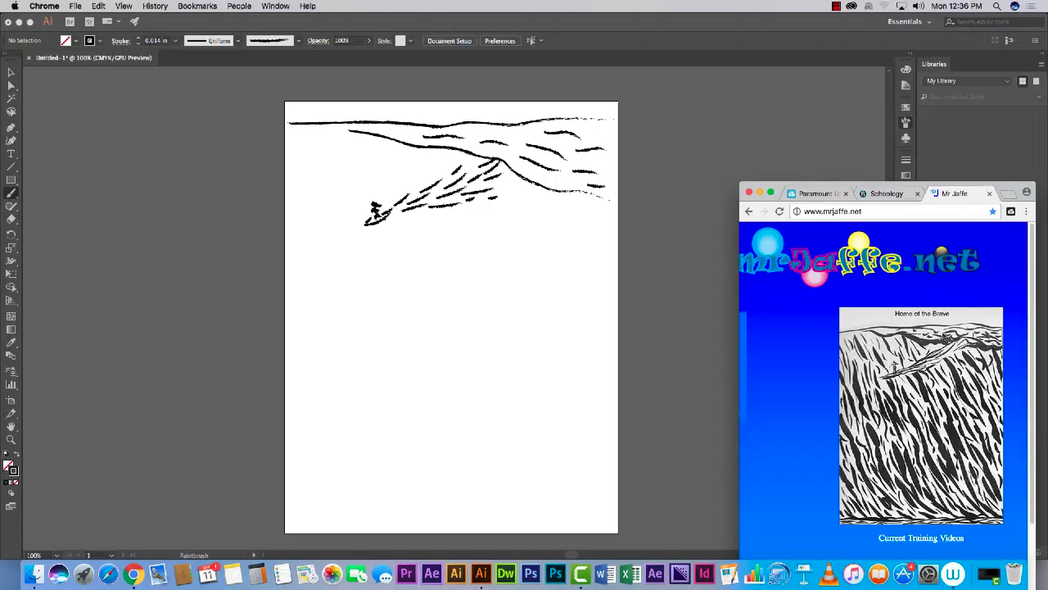
key(super+Tab)
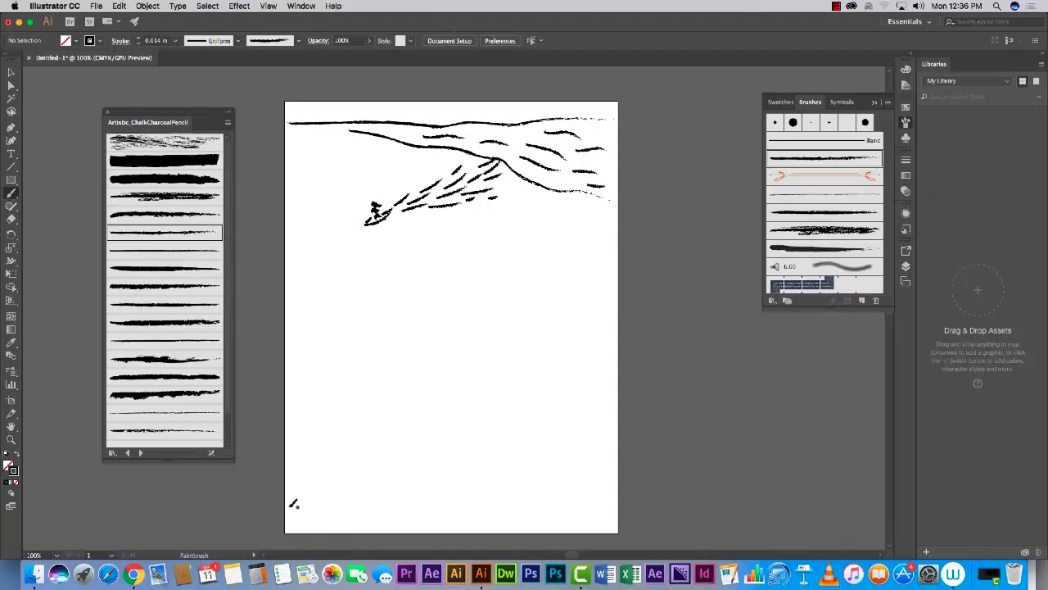
mouse_move(388, 505)
mouse_down()
mouse_move(532, 495)
mouse_move(583, 509)
mouse_move(564, 515)
mouse_move(598, 516)
mouse_up()
drag(342, 524, 430, 521)
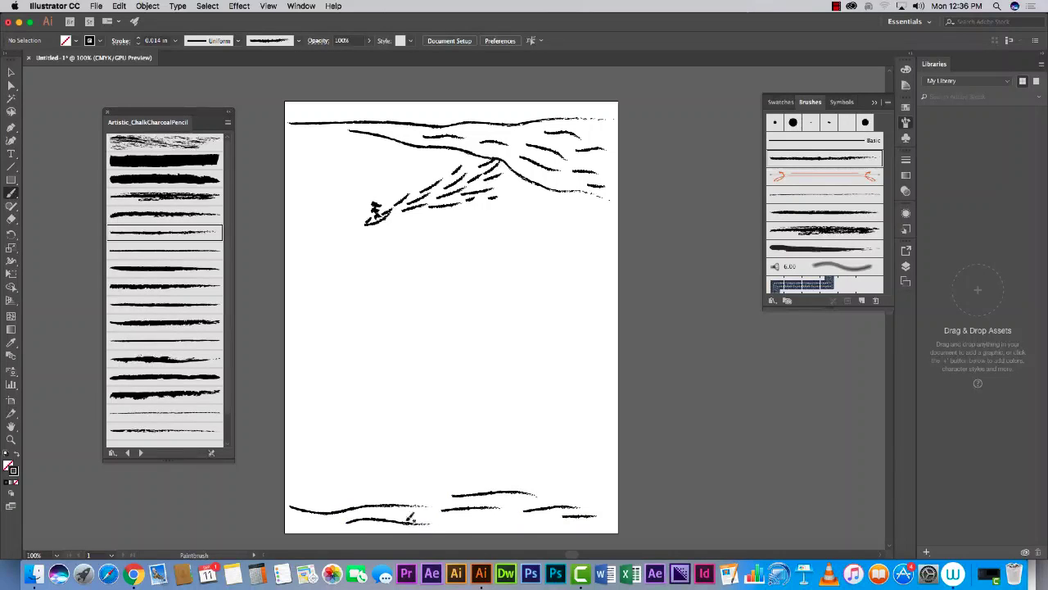
drag(324, 495, 403, 494)
drag(549, 491, 611, 498)
drag(483, 519, 544, 521)
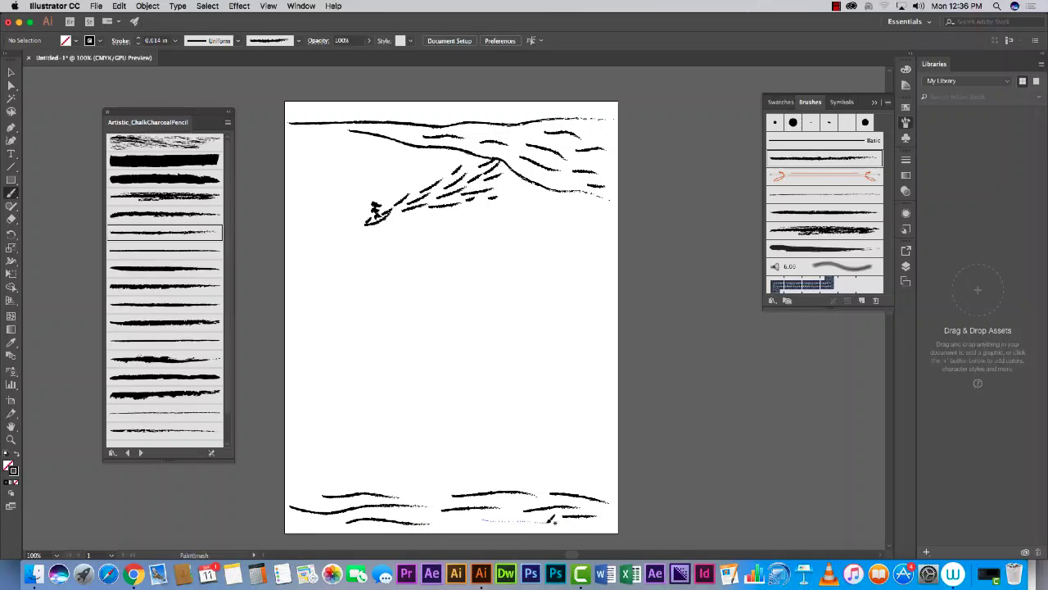
drag(297, 520, 347, 520)
Compare the bottom ripples with the Chrome reference and fill their gaps with more short horizontal strokes.
click(133, 574)
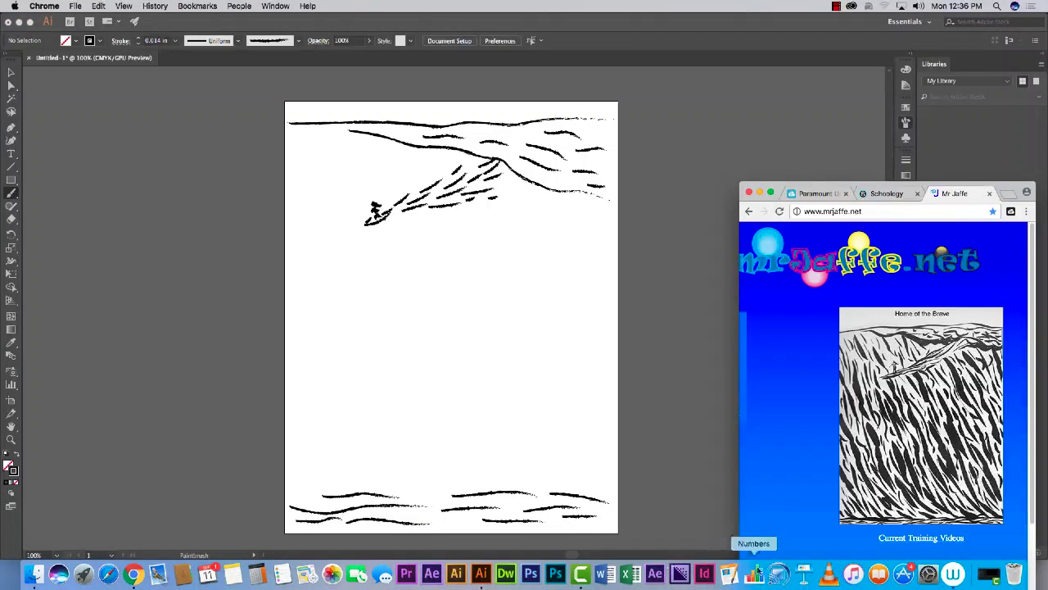
click(556, 542)
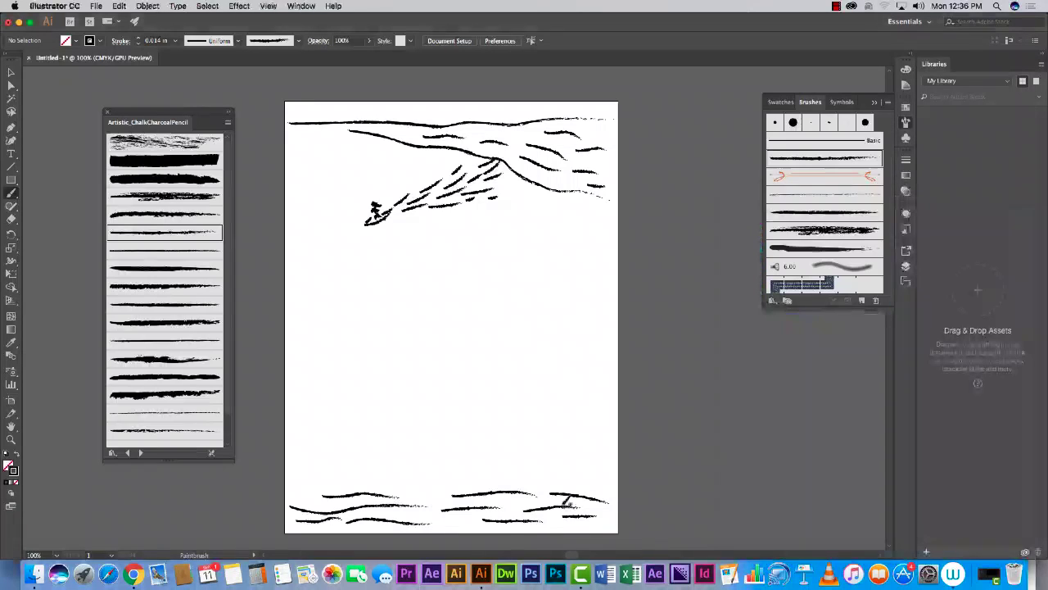
drag(552, 501, 602, 502)
mouse_move(495, 503)
mouse_down()
mouse_move(535, 502)
mouse_move(372, 506)
mouse_move(381, 495)
mouse_move(482, 499)
mouse_up()
drag(344, 503, 356, 504)
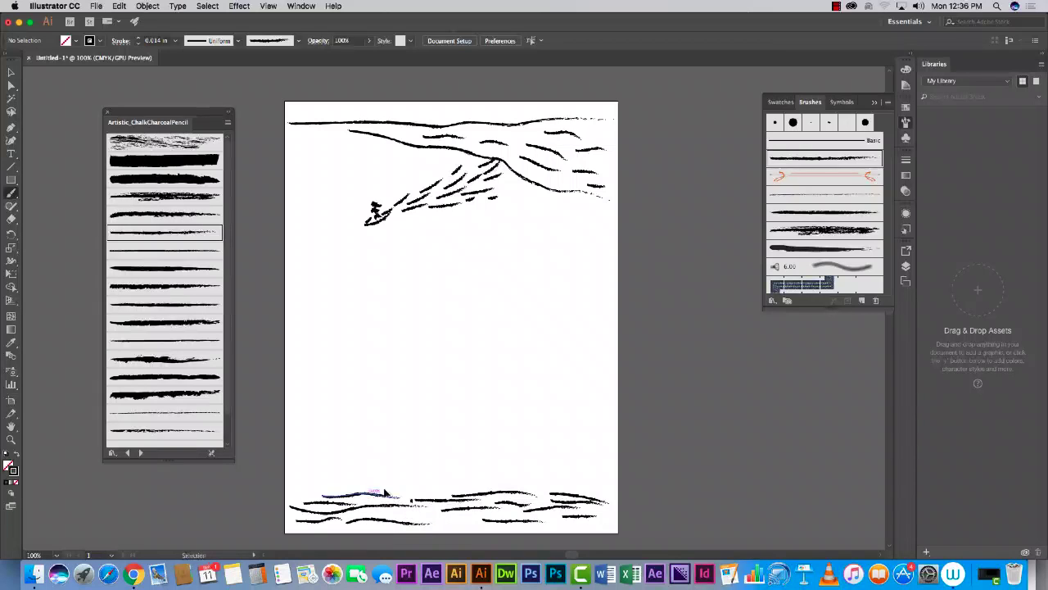
Check the Chrome reference, choose a thick, rough charcoal brush and paint long slanted strokes across the lower wave face above the bottom ripples.
key(super+Tab)
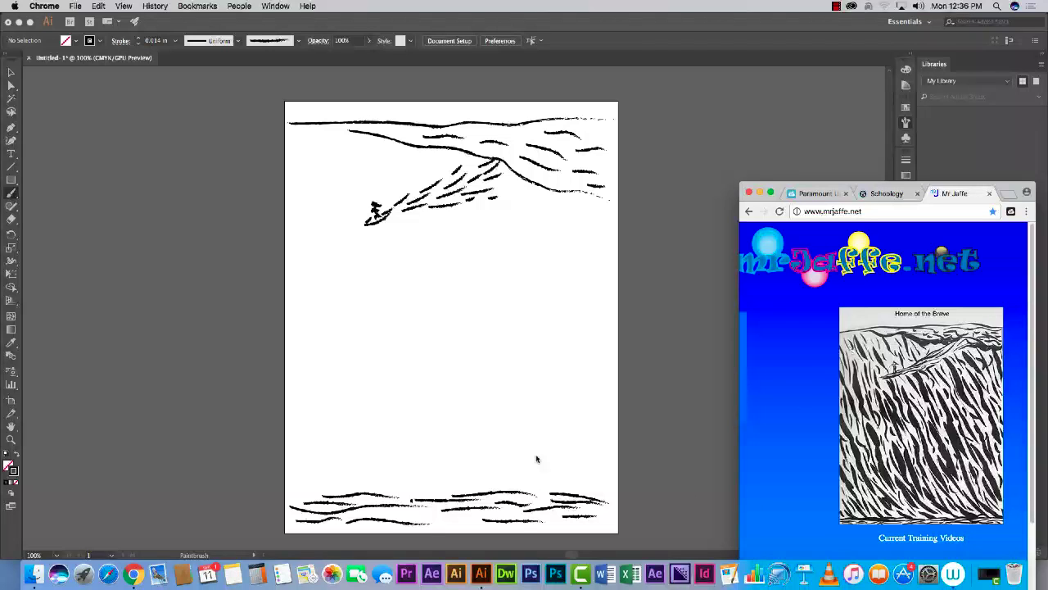
click(350, 356)
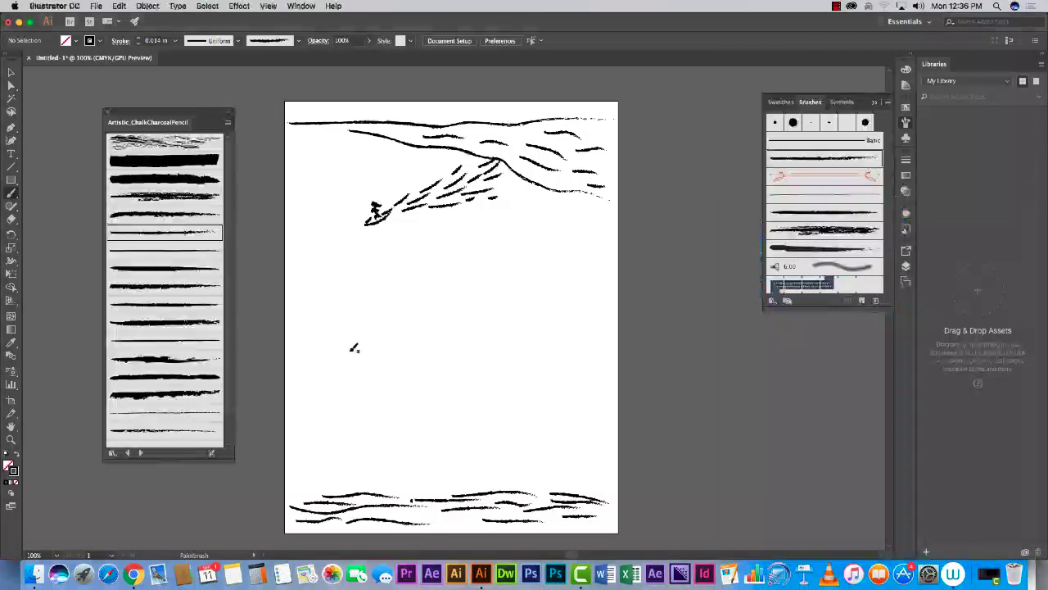
click(162, 199)
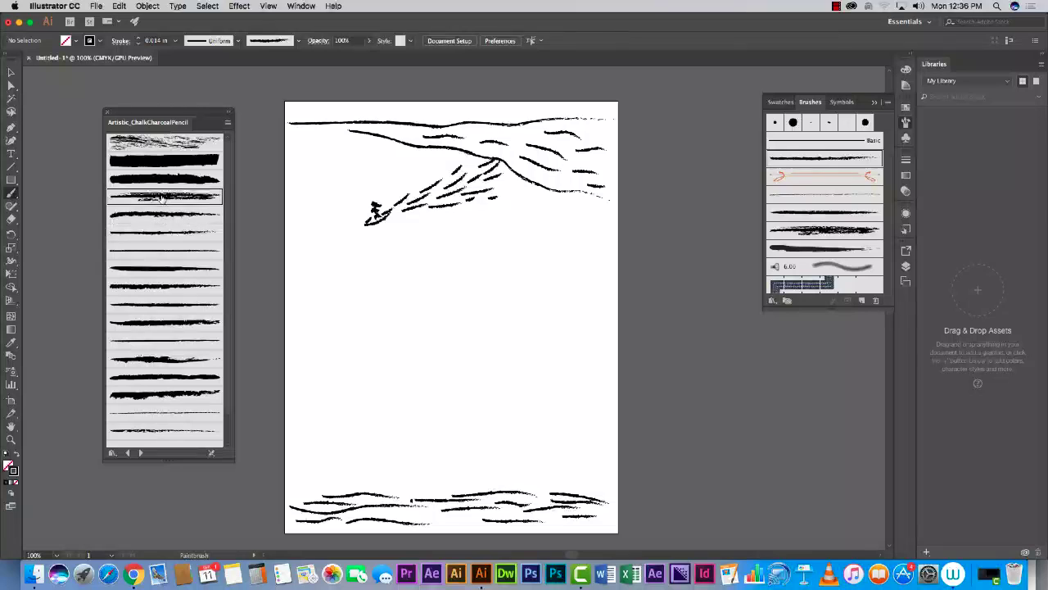
drag(373, 475, 317, 375)
mouse_move(365, 432)
mouse_down()
mouse_move(324, 309)
mouse_move(359, 307)
mouse_up()
drag(436, 439, 399, 328)
drag(477, 447, 417, 286)
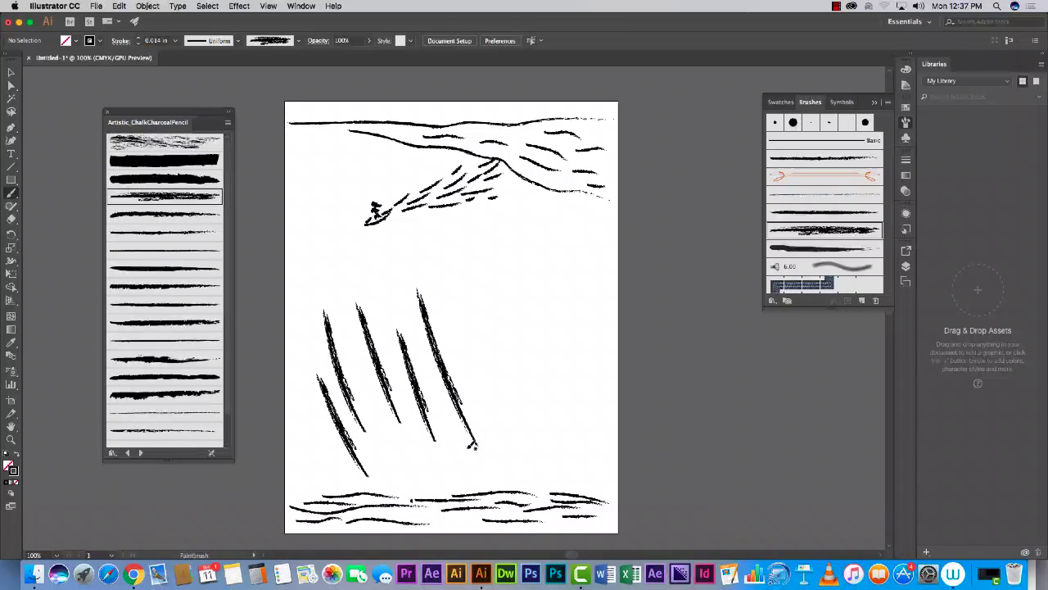
mouse_move(460, 428)
mouse_down()
mouse_move(452, 392)
mouse_move(399, 388)
mouse_up()
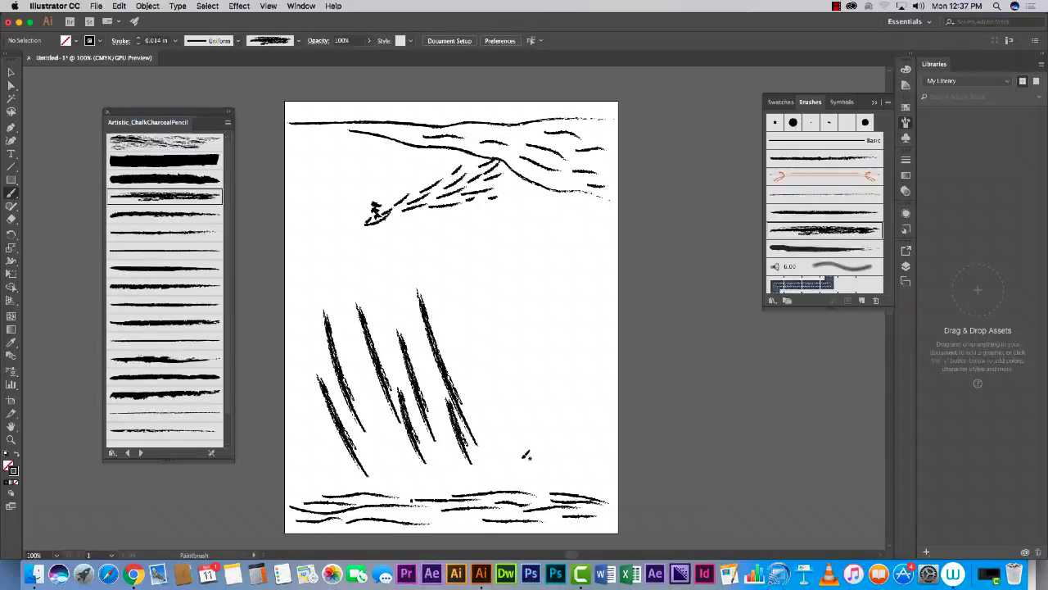
mouse_move(481, 354)
mouse_down()
mouse_move(464, 310)
mouse_move(484, 281)
mouse_up()
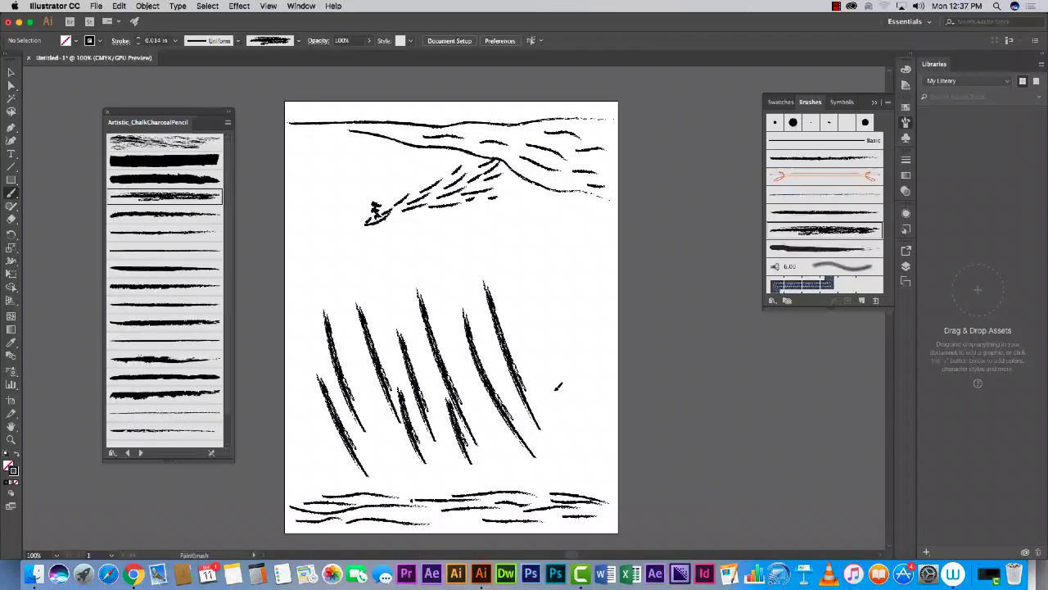
Paint more thick slanted strokes over the wave face's right side, beneath the wake and surfer, and along the upper left edge.
drag(554, 386, 526, 271)
drag(576, 368, 552, 245)
drag(602, 348, 581, 242)
drag(511, 253, 506, 193)
drag(484, 271, 460, 220)
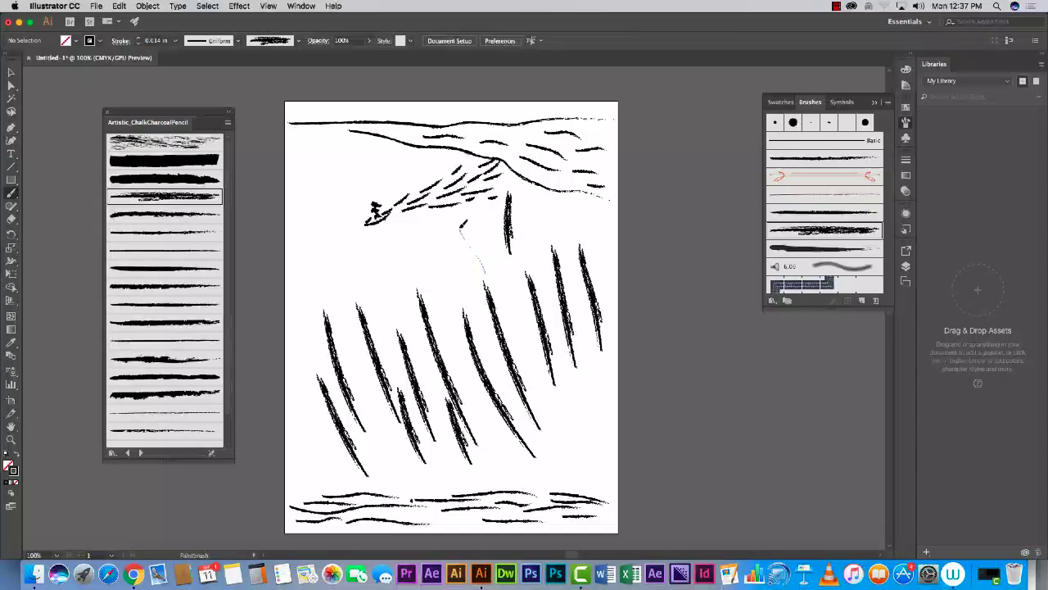
drag(453, 290, 404, 223)
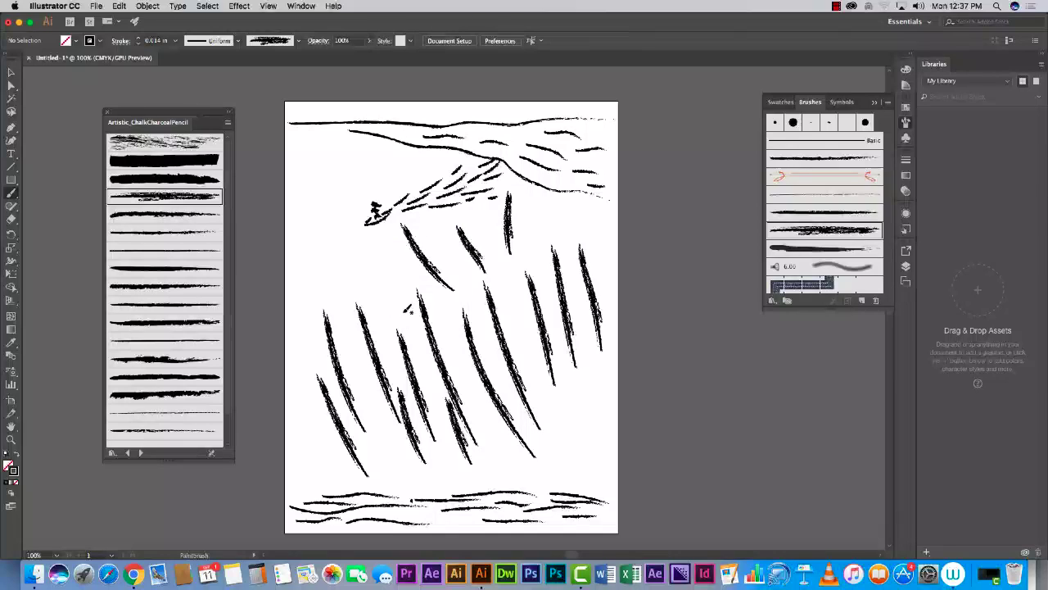
drag(402, 310, 361, 222)
mouse_move(364, 295)
mouse_down()
mouse_move(337, 206)
mouse_move(312, 169)
mouse_up()
drag(307, 303, 308, 247)
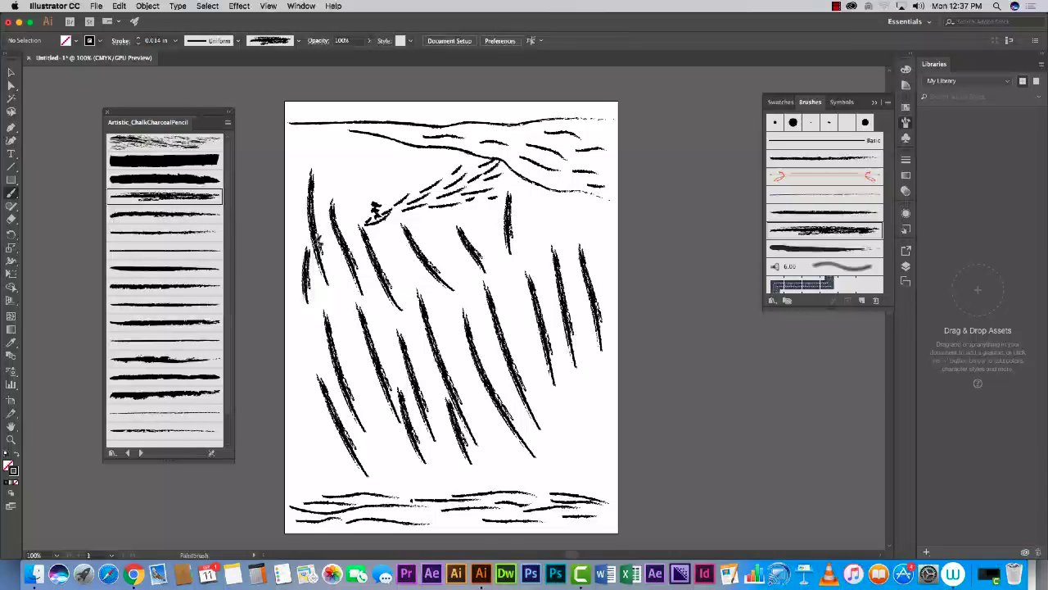
Check the Chrome reference and paint thick slanted strokes, shortening toward the right, between the sloping wave line and the surfer's wake.
key(super+Tab)
click(653, 278)
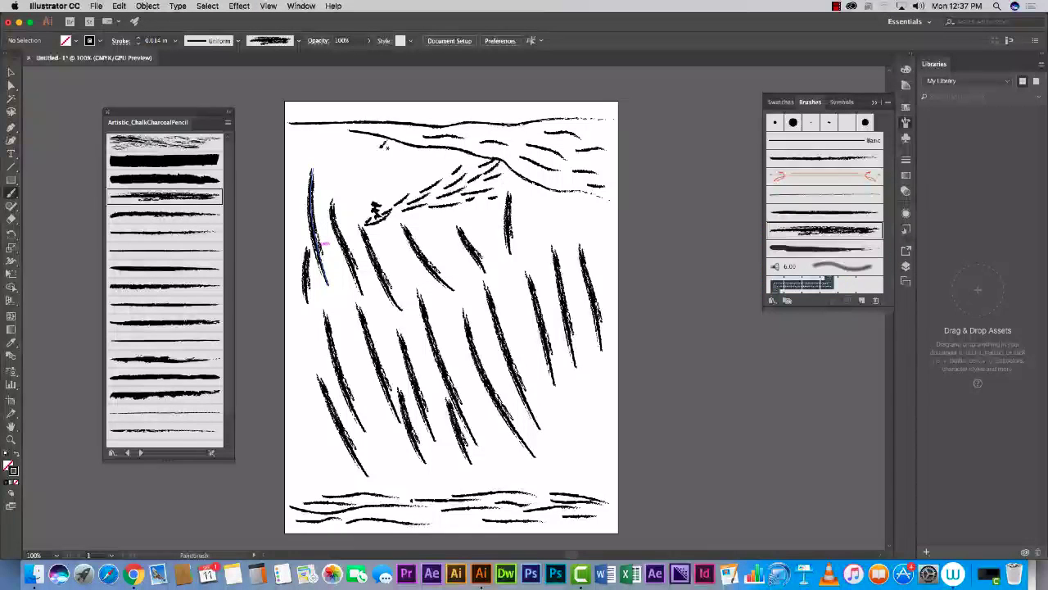
drag(328, 137, 326, 138)
drag(384, 189, 355, 148)
drag(408, 182, 382, 142)
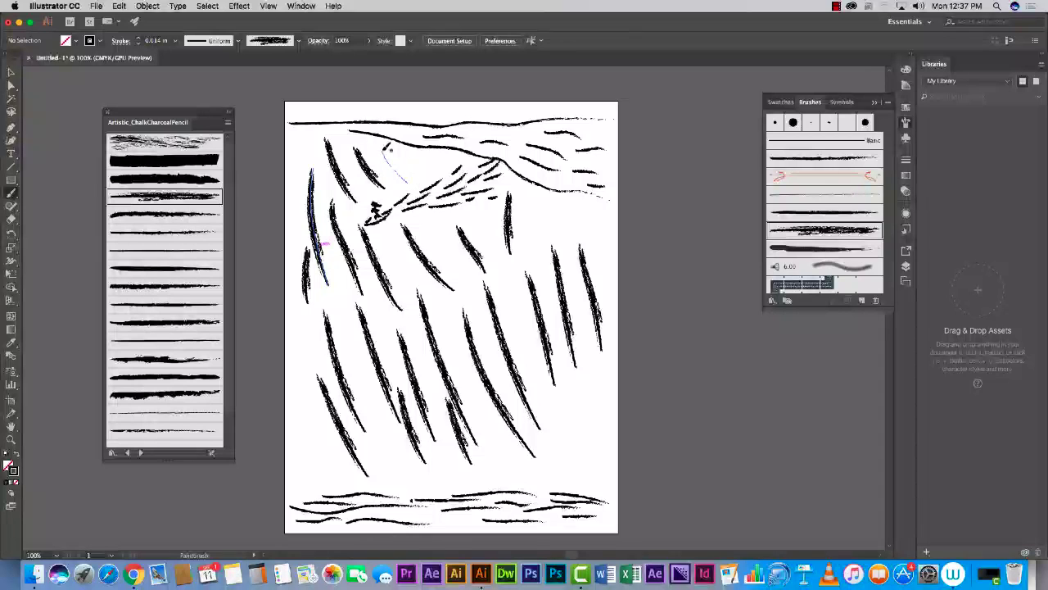
mouse_move(430, 180)
mouse_down()
mouse_move(421, 158)
mouse_move(440, 159)
mouse_up()
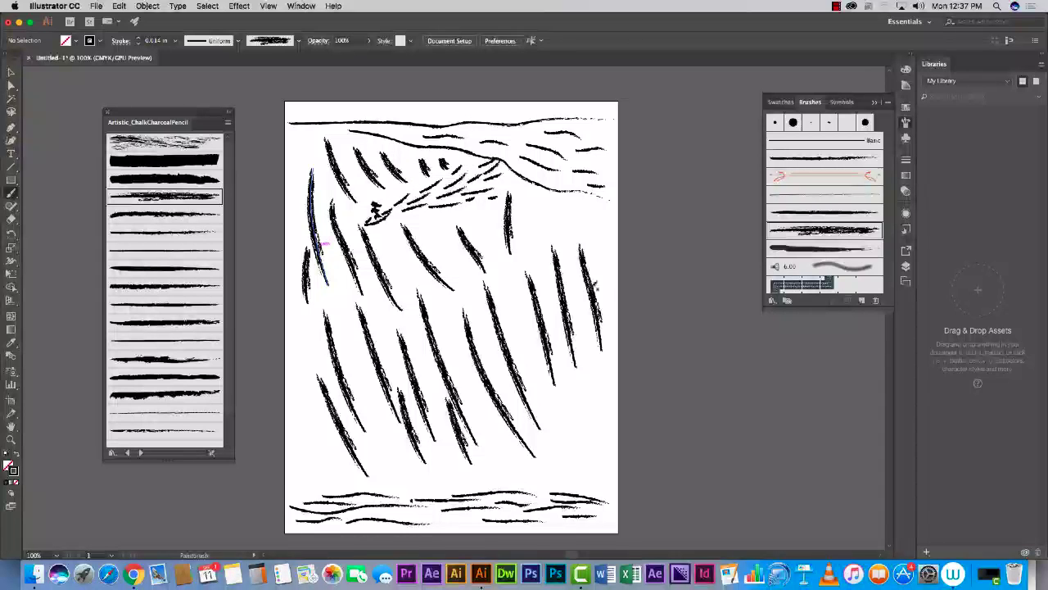
Review the Chrome reference, switch back to the thin charcoal brush and add fine strokes between the thick ones above the surfer.
key(super+Tab)
click(698, 326)
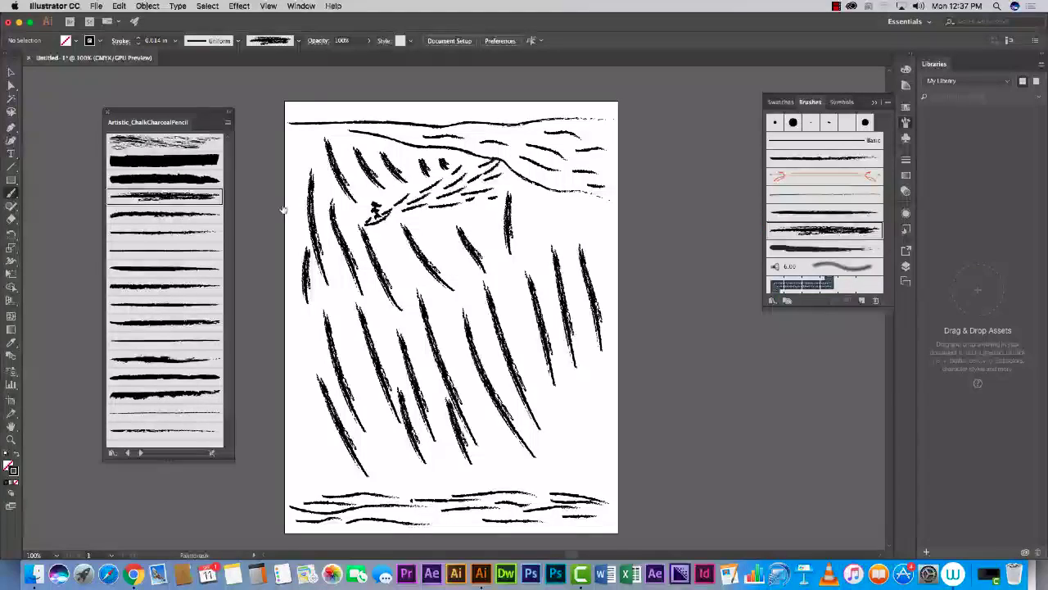
click(164, 305)
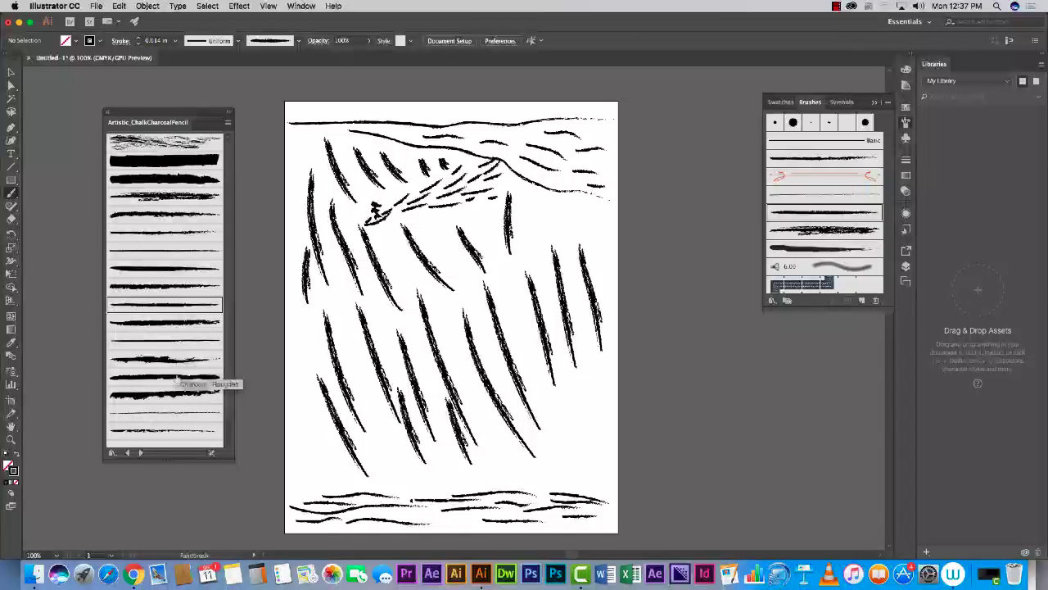
click(172, 233)
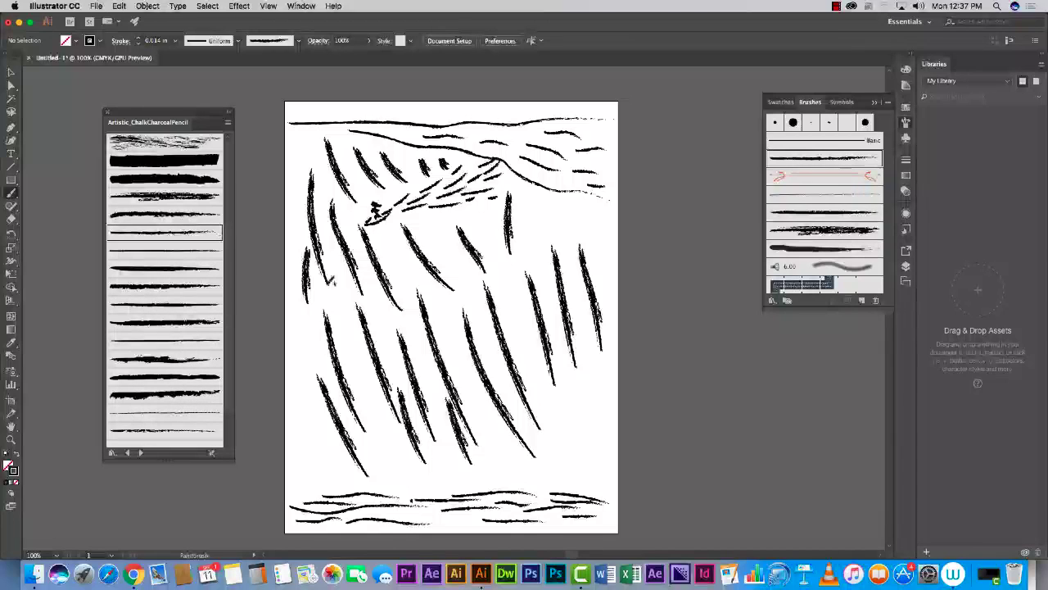
mouse_move(374, 150)
mouse_down()
mouse_move(397, 184)
mouse_move(418, 175)
mouse_move(410, 159)
mouse_move(434, 157)
mouse_up()
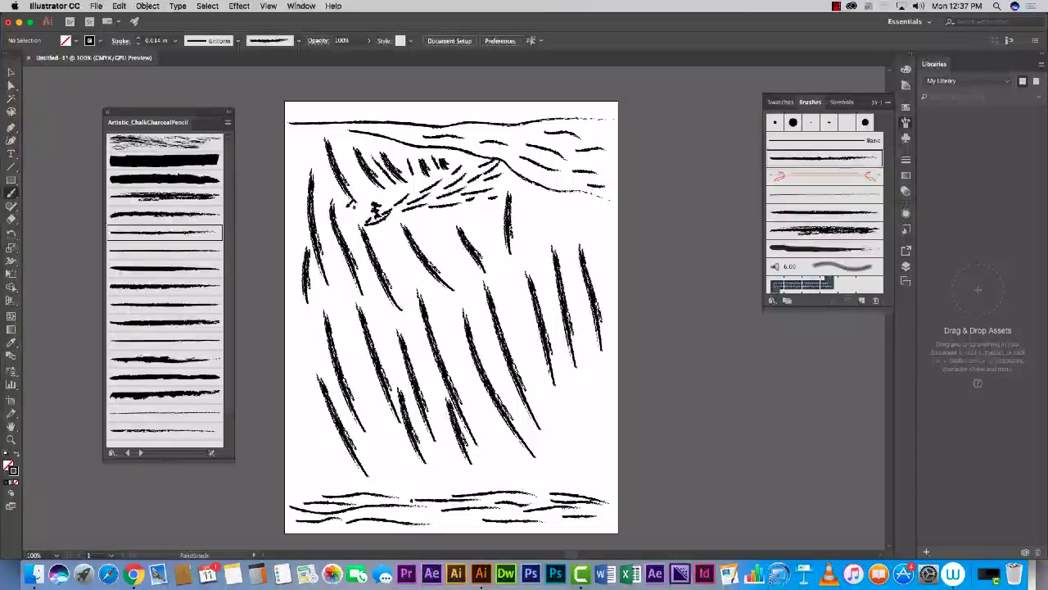
drag(321, 137, 343, 201)
Paint long, thin slanted strokes between the thick ones on the left half of the wave face.
drag(360, 338, 334, 246)
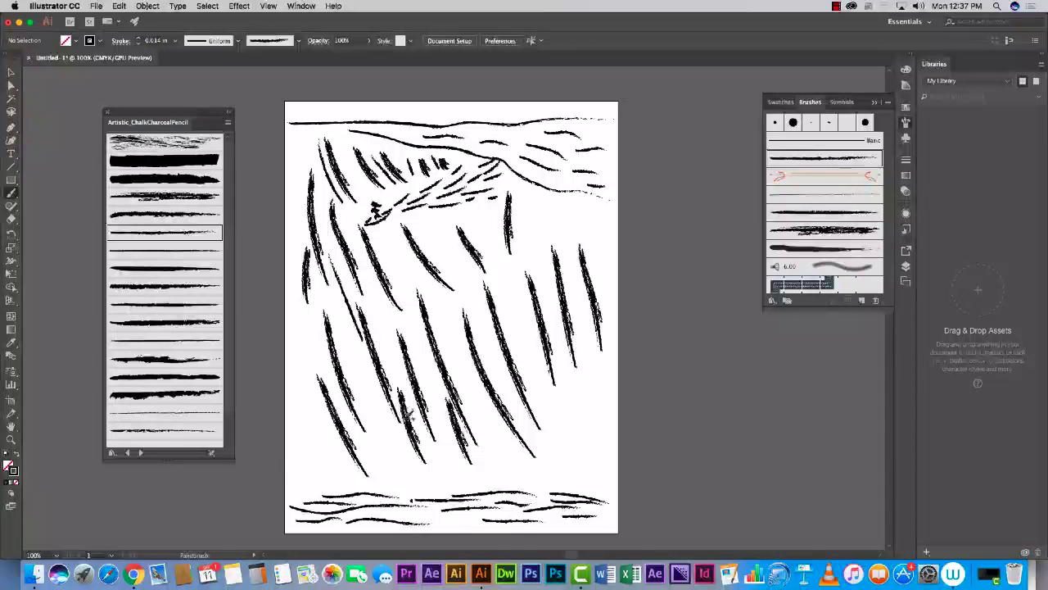
drag(399, 444, 366, 342)
drag(350, 470, 316, 358)
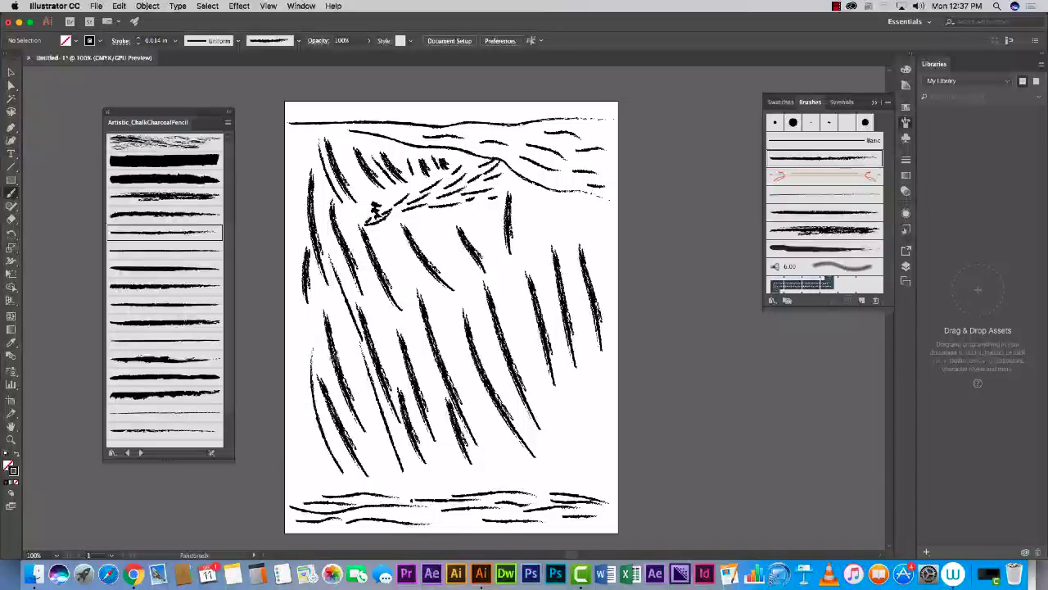
drag(381, 464, 360, 342)
Paint long, thin slanted strokes between the thick ones on the right half of the wave face and along its lower edge.
drag(531, 475, 464, 335)
mouse_move(574, 439)
mouse_down()
mouse_move(509, 291)
mouse_move(577, 385)
mouse_move(567, 348)
mouse_up()
drag(600, 392, 567, 238)
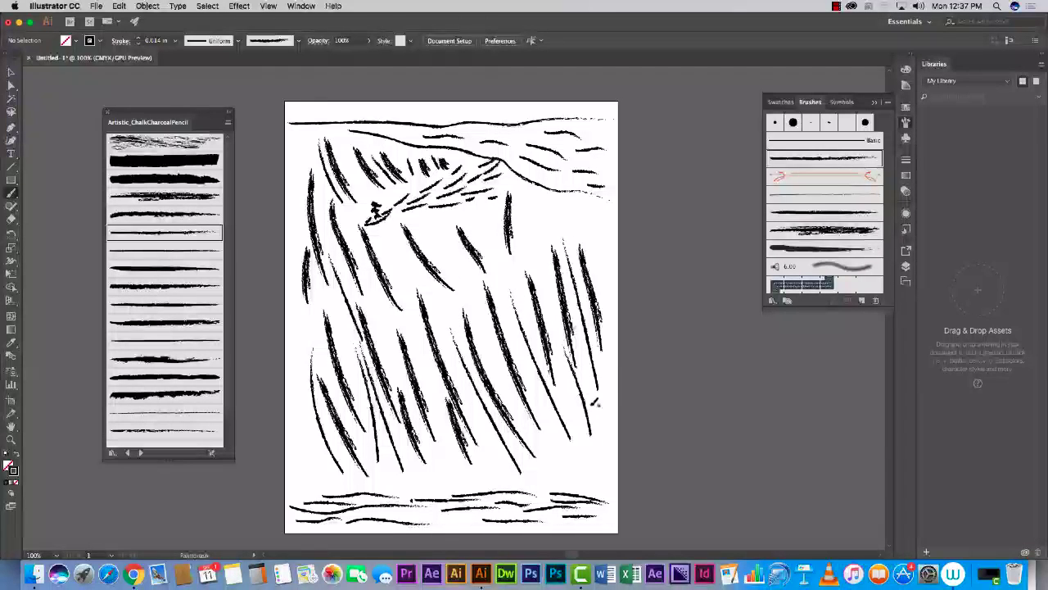
drag(593, 479, 546, 420)
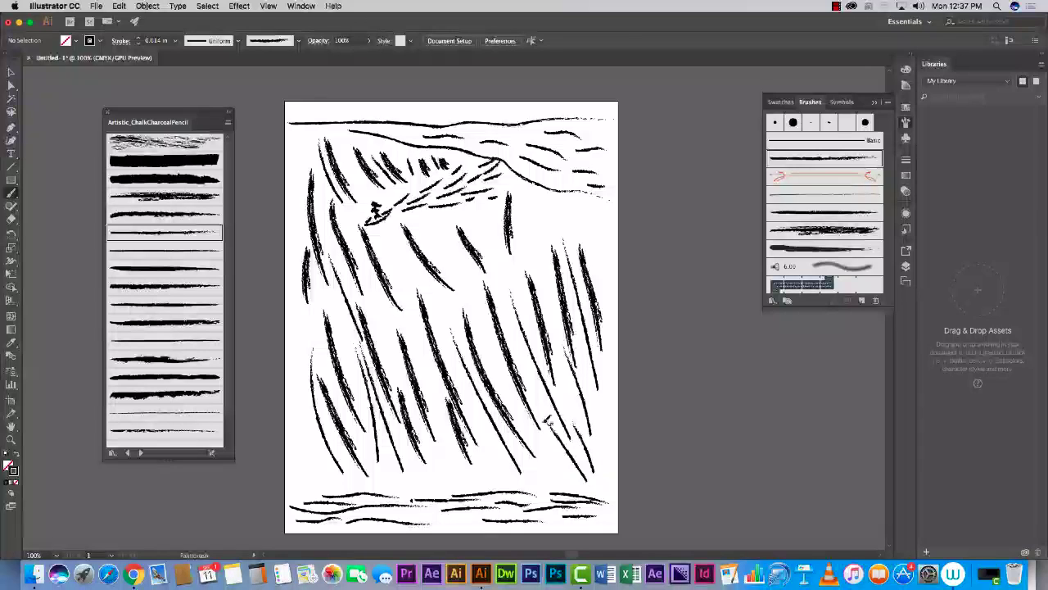
drag(572, 484, 537, 434)
drag(503, 478, 484, 434)
drag(448, 473, 424, 370)
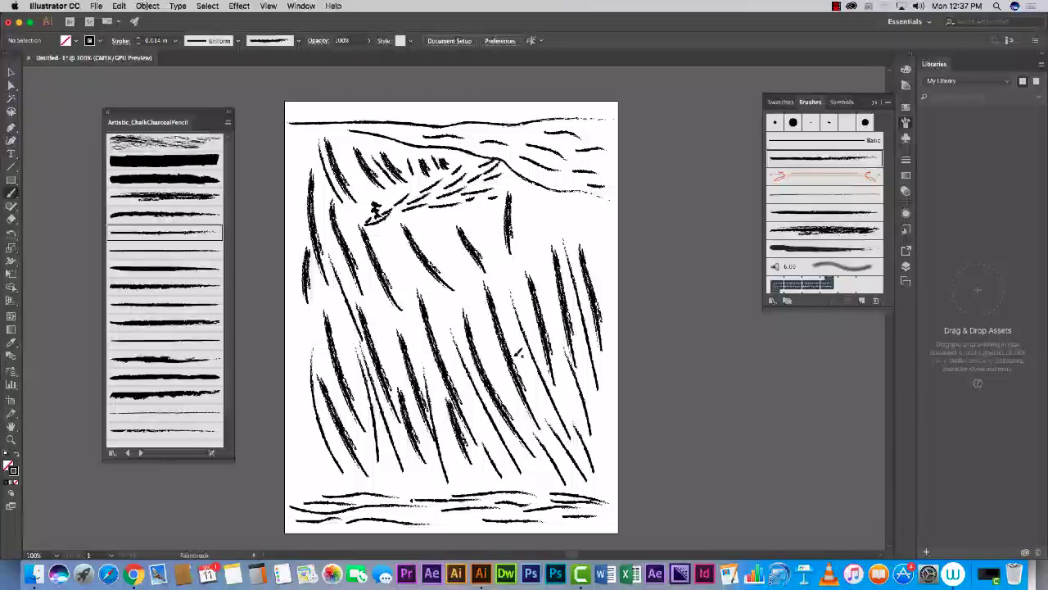
Add thin slanted strokes beneath the surfer's wake, below the sloping wave line at the upper right, and along the lower left edge.
drag(448, 251, 477, 314)
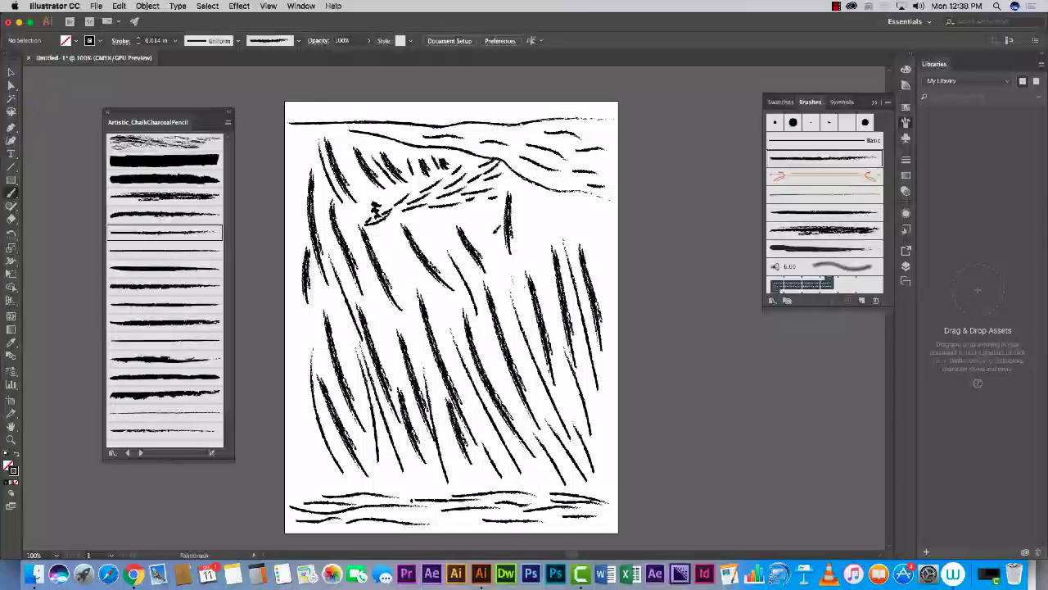
drag(477, 204, 513, 284)
mouse_move(517, 193)
mouse_down()
mouse_move(545, 240)
mouse_move(591, 222)
mouse_up()
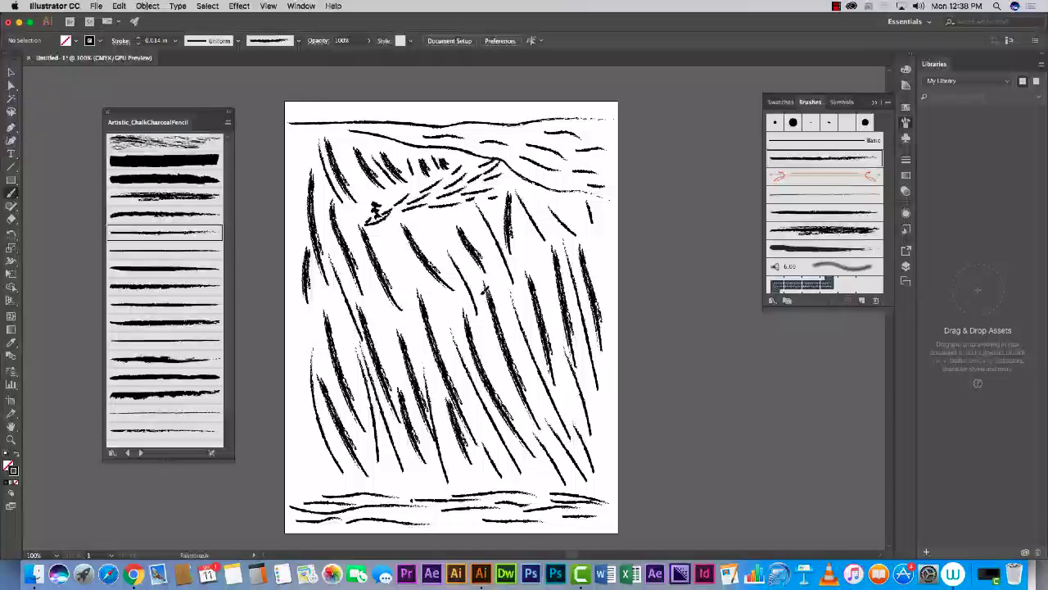
mouse_move(446, 207)
mouse_down()
mouse_move(464, 245)
mouse_move(465, 312)
mouse_up()
drag(440, 229, 464, 314)
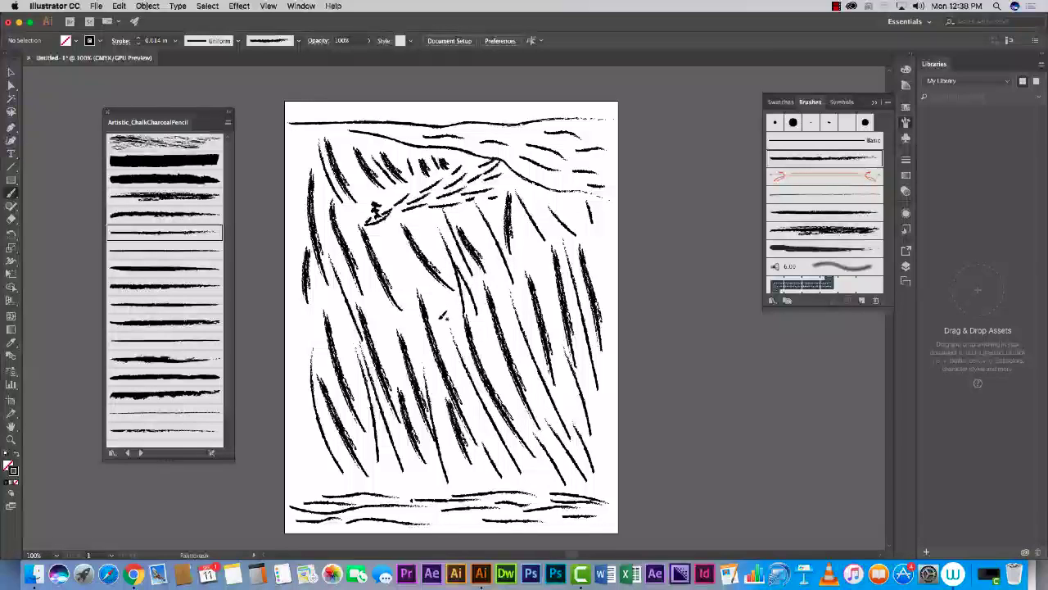
drag(405, 242, 450, 328)
mouse_move(395, 241)
mouse_down()
mouse_move(418, 343)
mouse_move(368, 276)
mouse_up()
drag(314, 466, 307, 314)
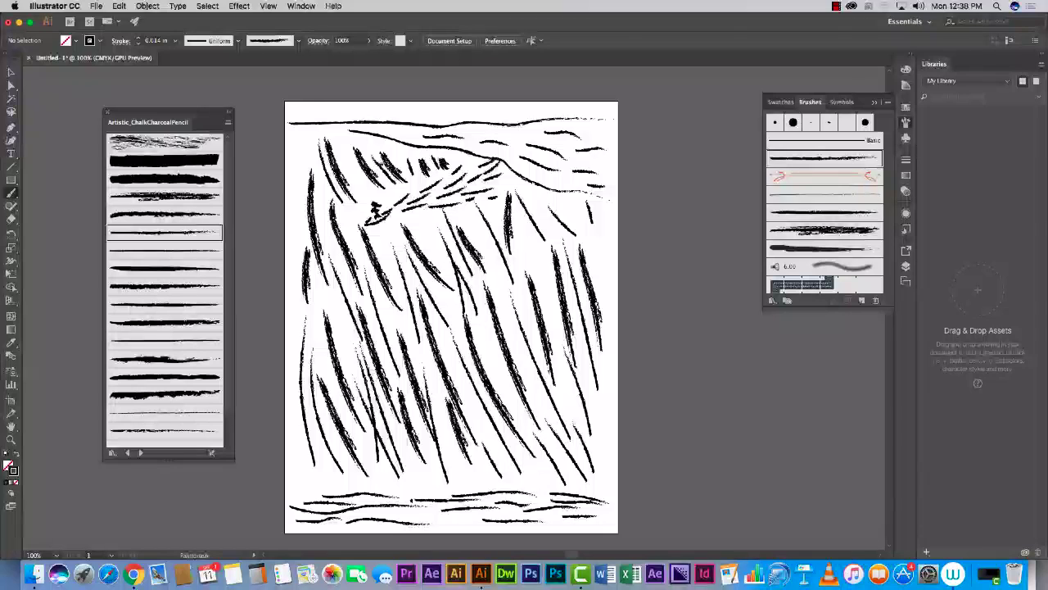
Choose the rough, thick charcoal brush and trace over the sloping wave line from its upper left start to the right edge.
click(163, 215)
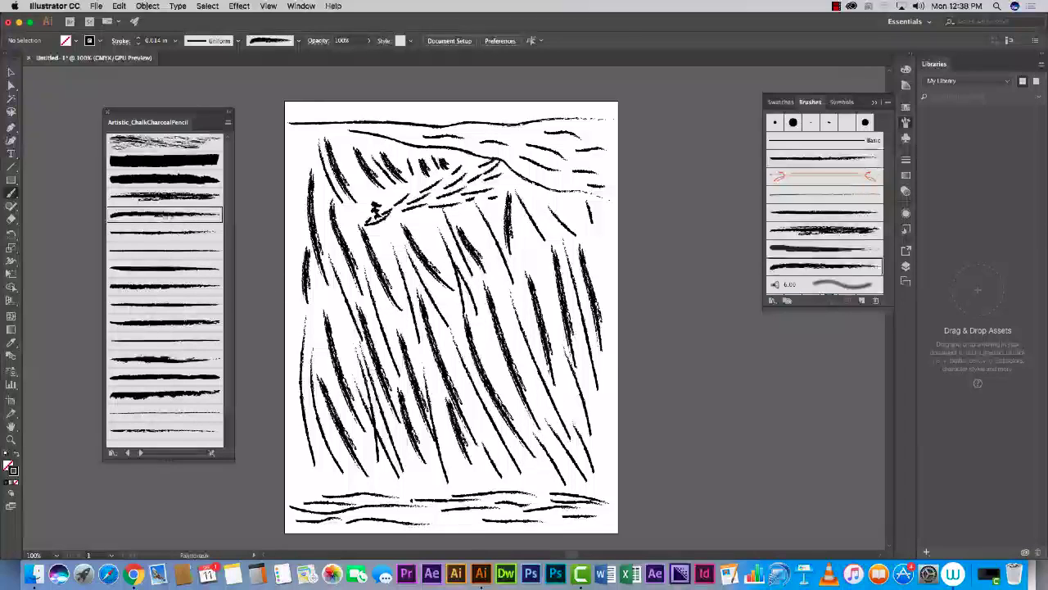
click(199, 199)
scroll(320, 221, right, 1)
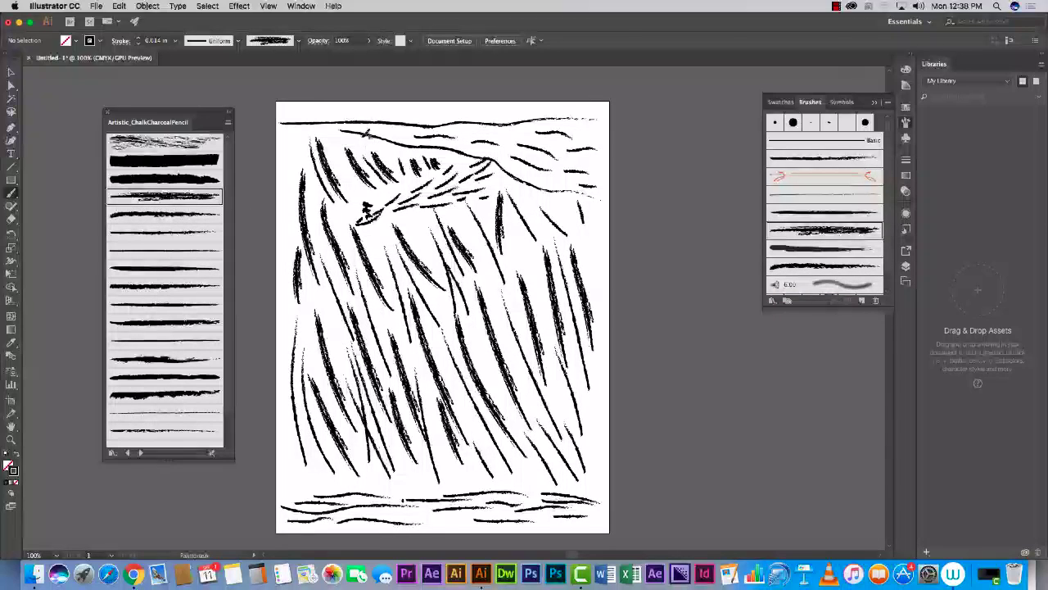
mouse_move(354, 128)
mouse_down()
mouse_move(493, 147)
mouse_move(600, 188)
mouse_up()
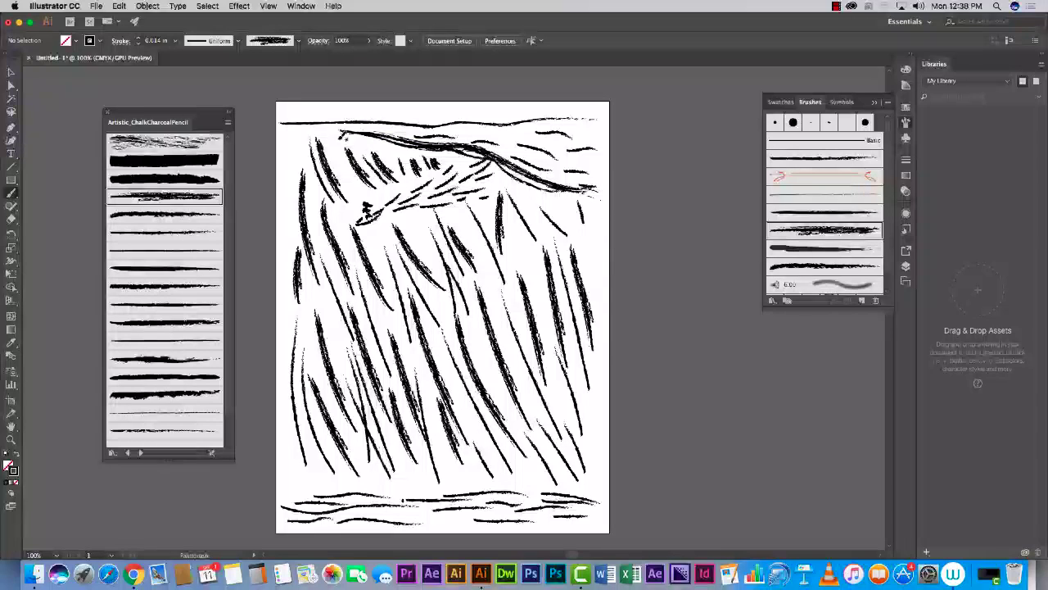
mouse_move(293, 125)
mouse_down()
mouse_move(420, 128)
mouse_move(599, 117)
mouse_up()
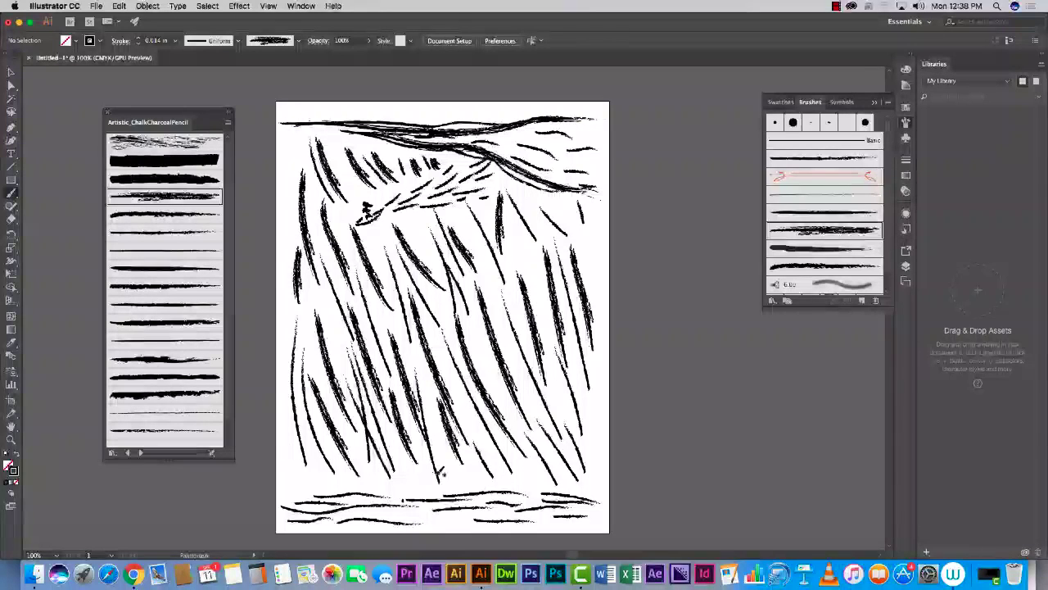
key(super+Tab)
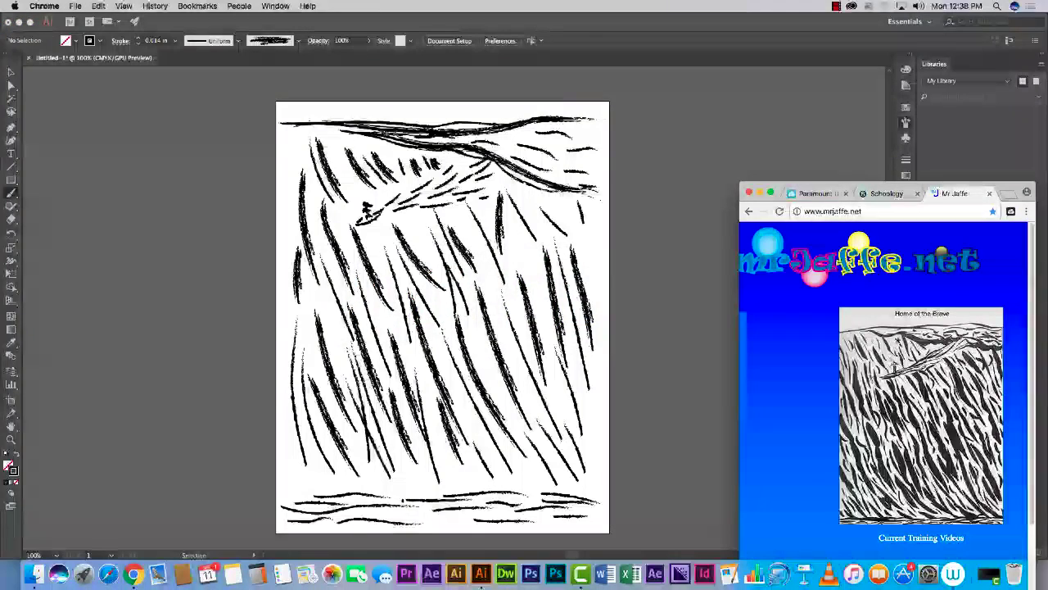
click(661, 279)
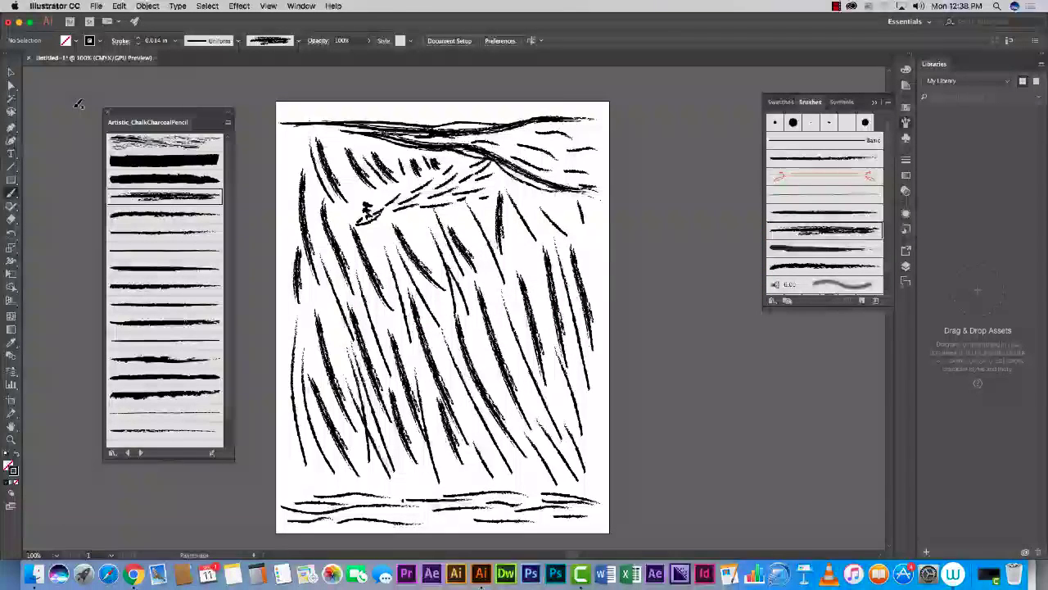
click(470, 137)
key(Delete)
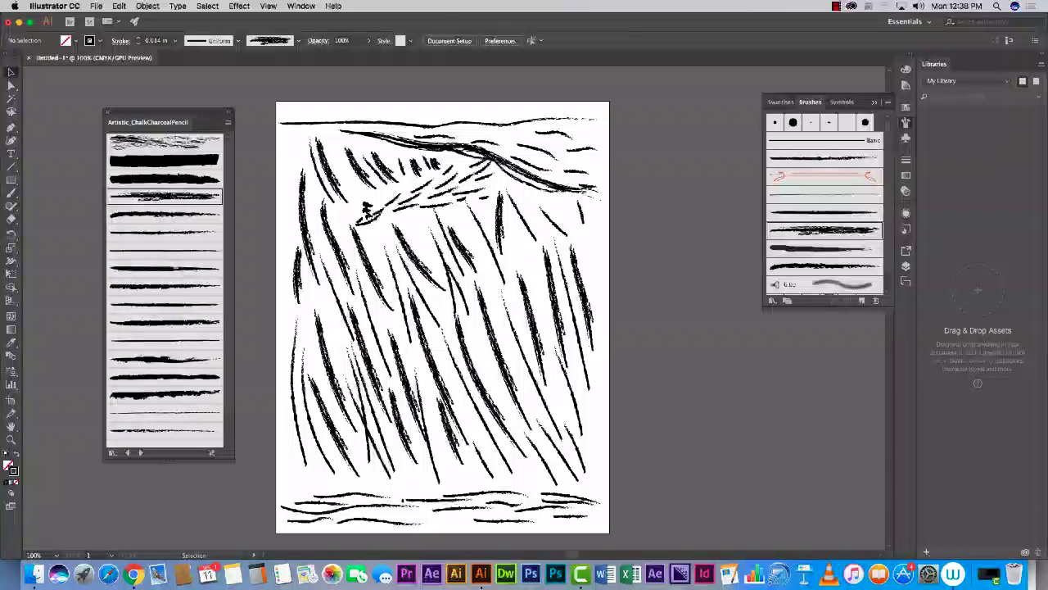
Choose a thin charcoal brush and handwrite the artist's signature in the lower right corner of the artboard.
click(152, 341)
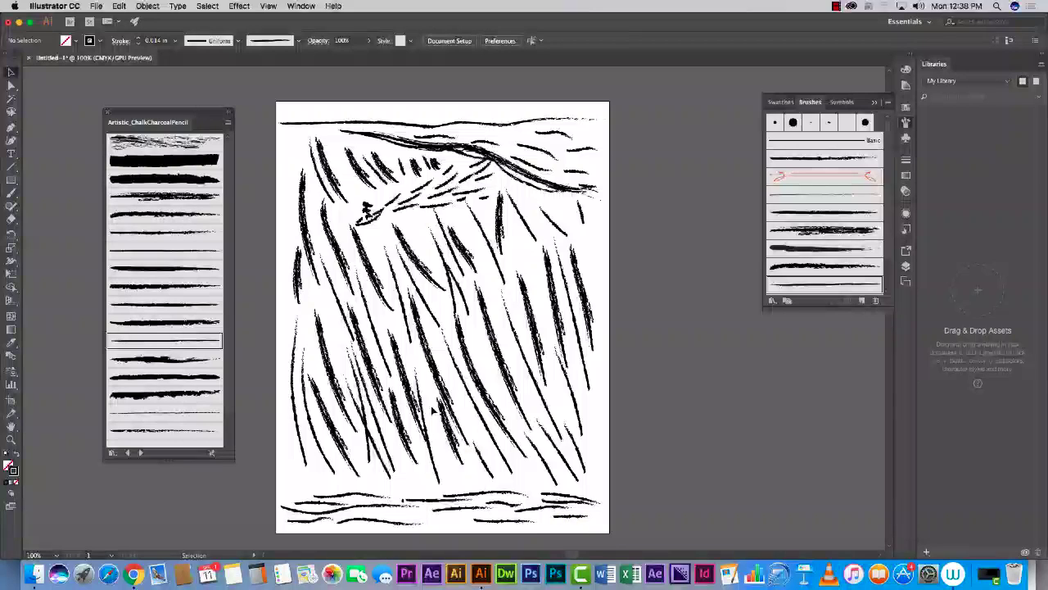
key(b)
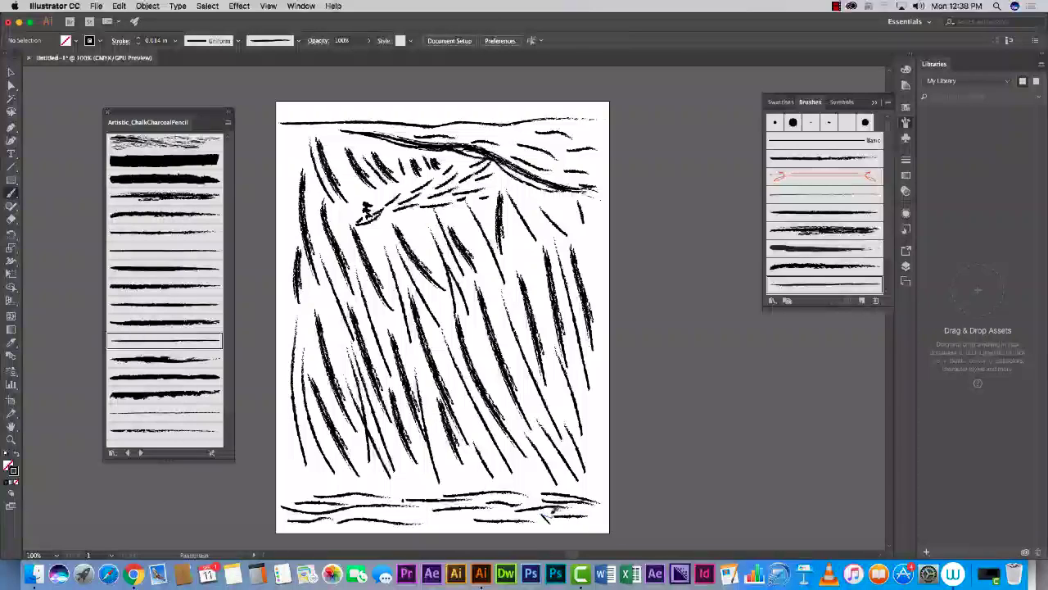
mouse_move(558, 514)
mouse_down()
mouse_move(583, 515)
mouse_move(585, 490)
mouse_move(597, 507)
mouse_move(596, 490)
mouse_move(599, 501)
mouse_move(608, 487)
mouse_move(613, 503)
mouse_move(586, 515)
mouse_up()
Save the drawing as AILinesFL in Documents in Adobe Illustrator (ai) format, keeping the default Illustrator CC options.
click(97, 6)
click(135, 95)
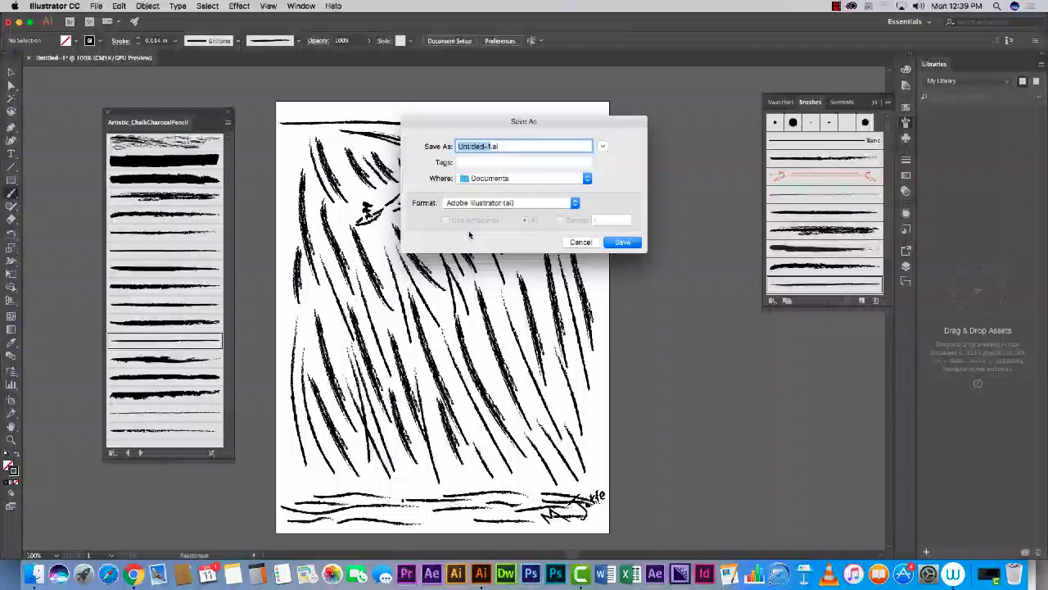
text(AILinesFL)
click(622, 243)
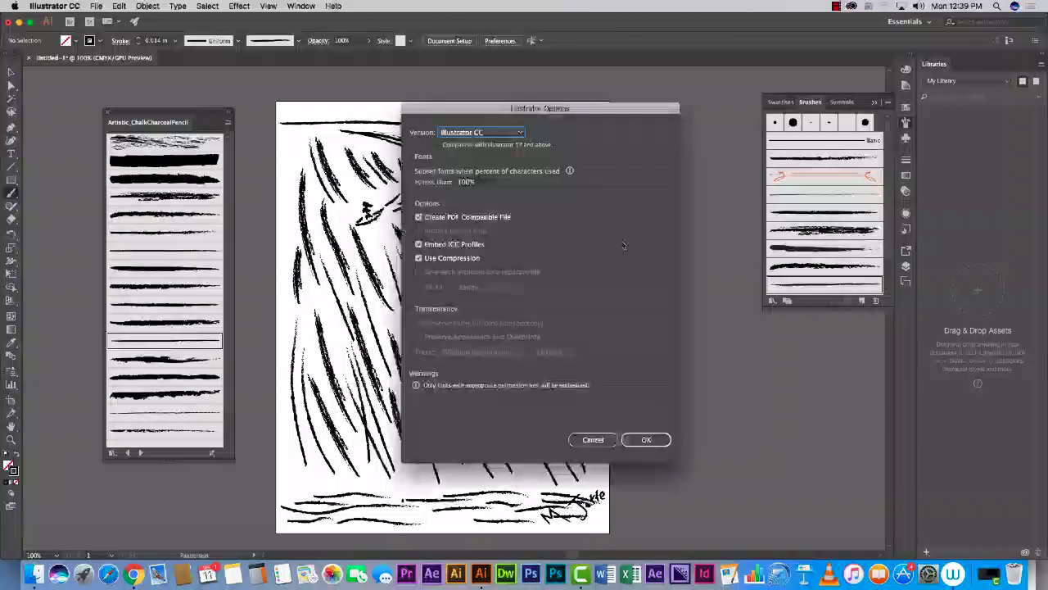
click(646, 439)
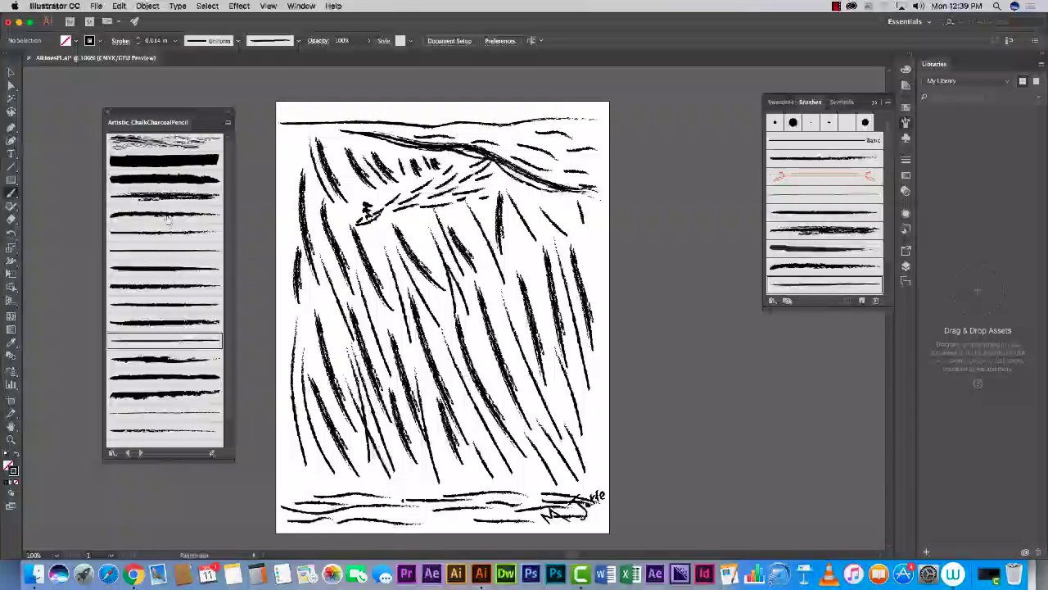
Pick a finer charcoal brush, handwrite the year '17 below the signature, and save the document.
click(163, 251)
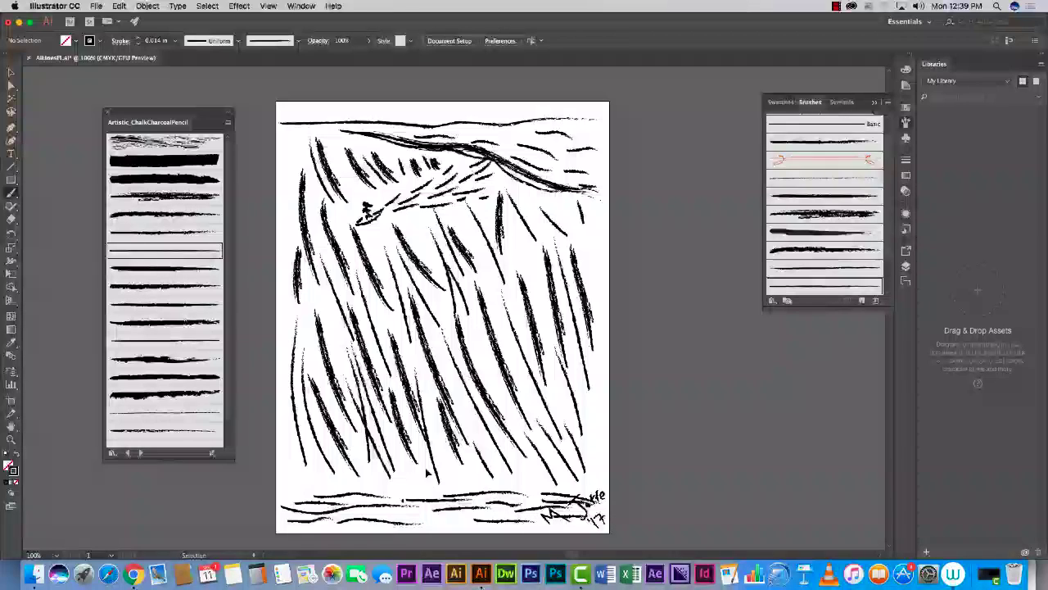
key(super+s)
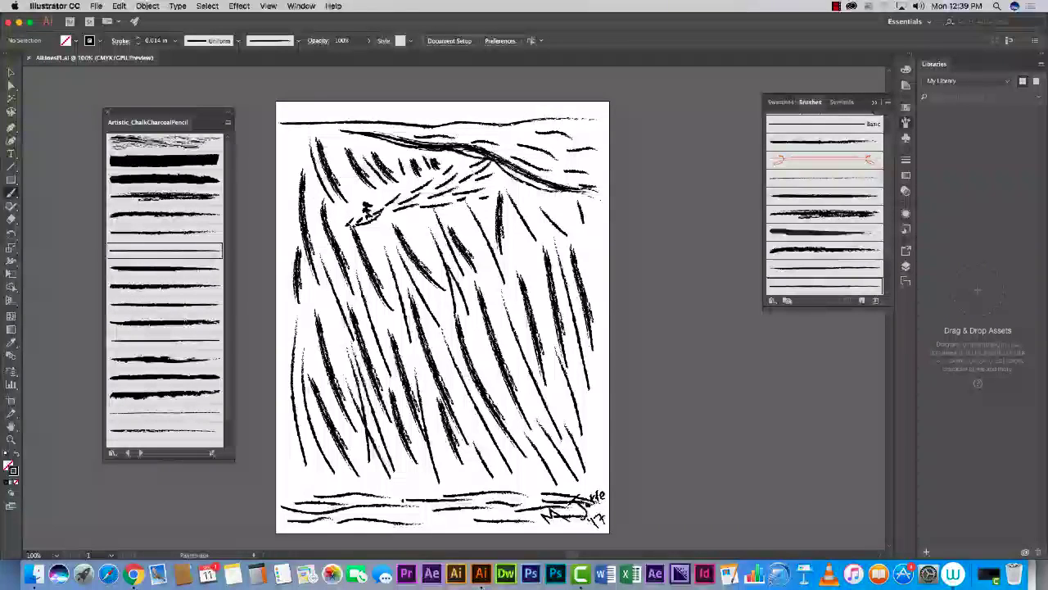
Start a Save for Web (Legacy) export of the drawing and choose the JPEG High preset after trying PNG-24.
click(98, 6)
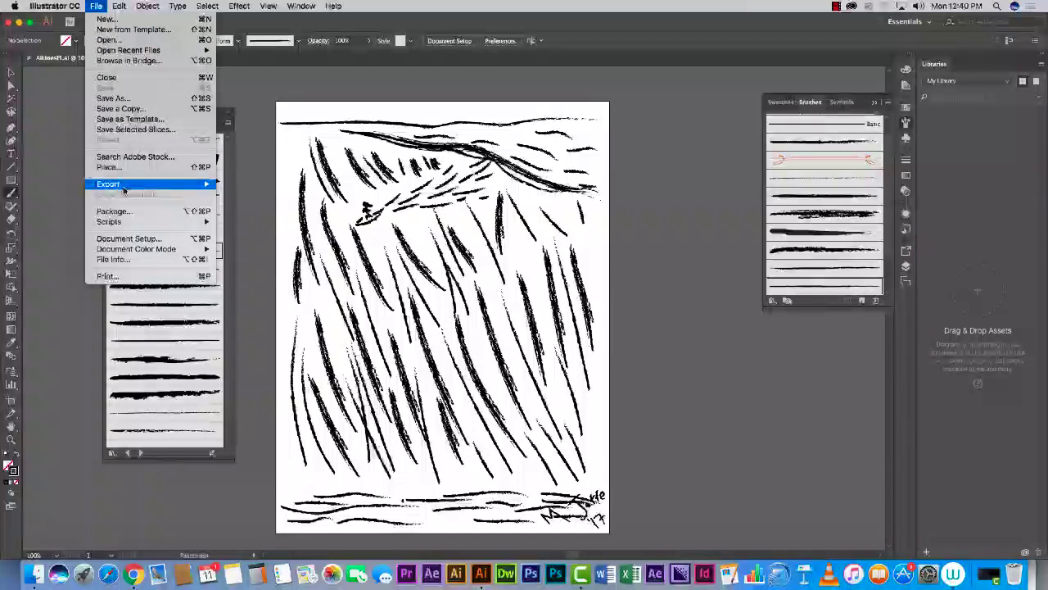
mouse_move(123, 185)
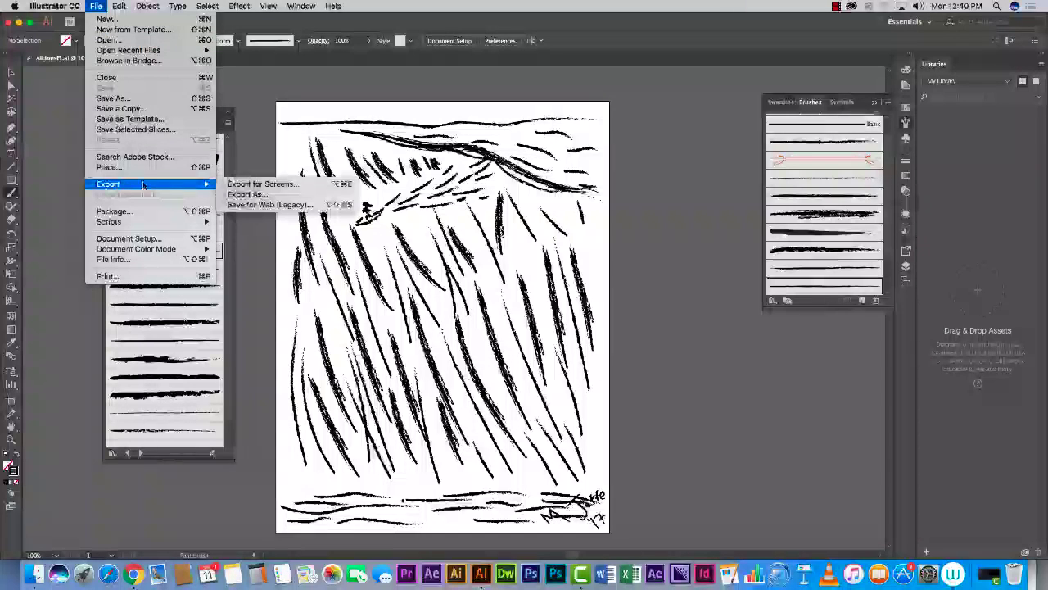
click(273, 206)
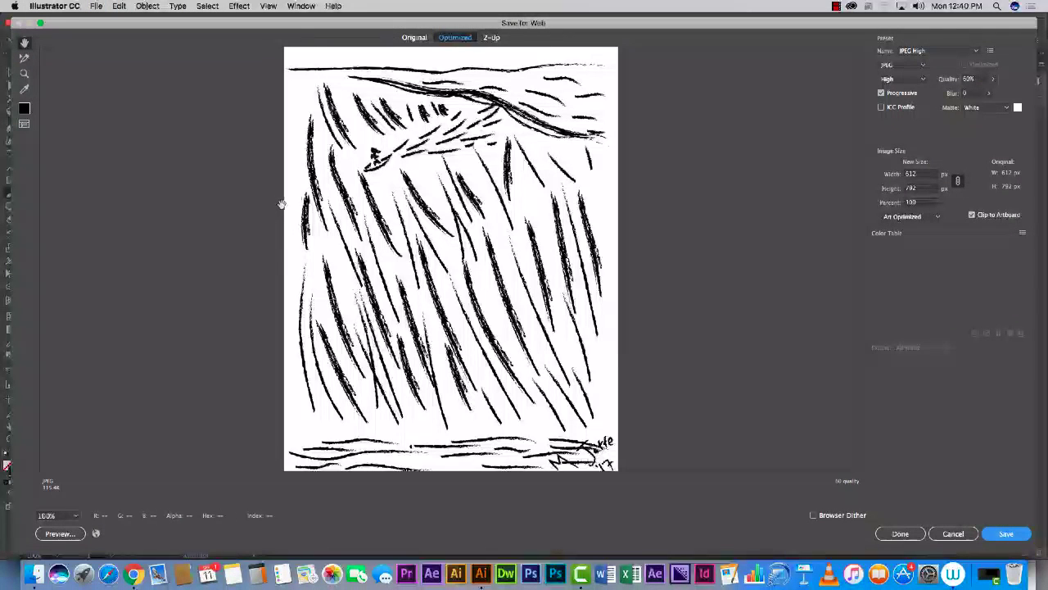
click(935, 51)
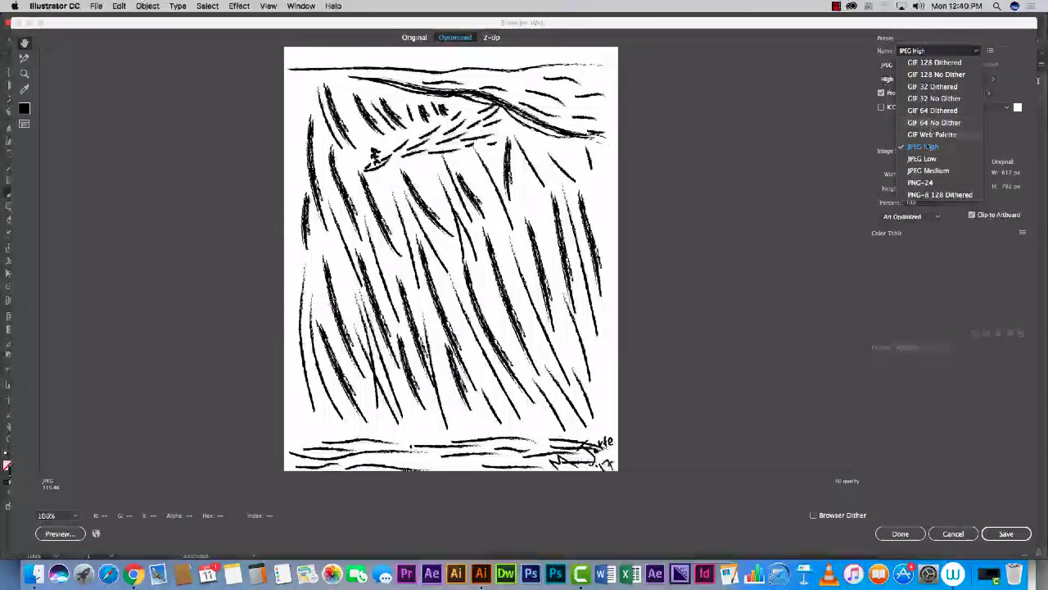
click(950, 181)
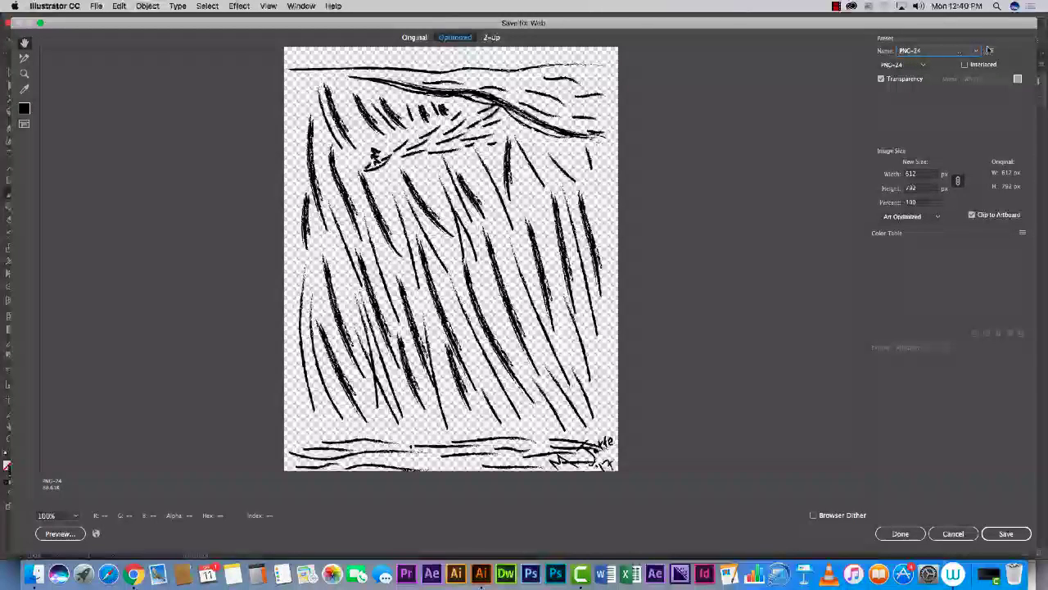
click(977, 50)
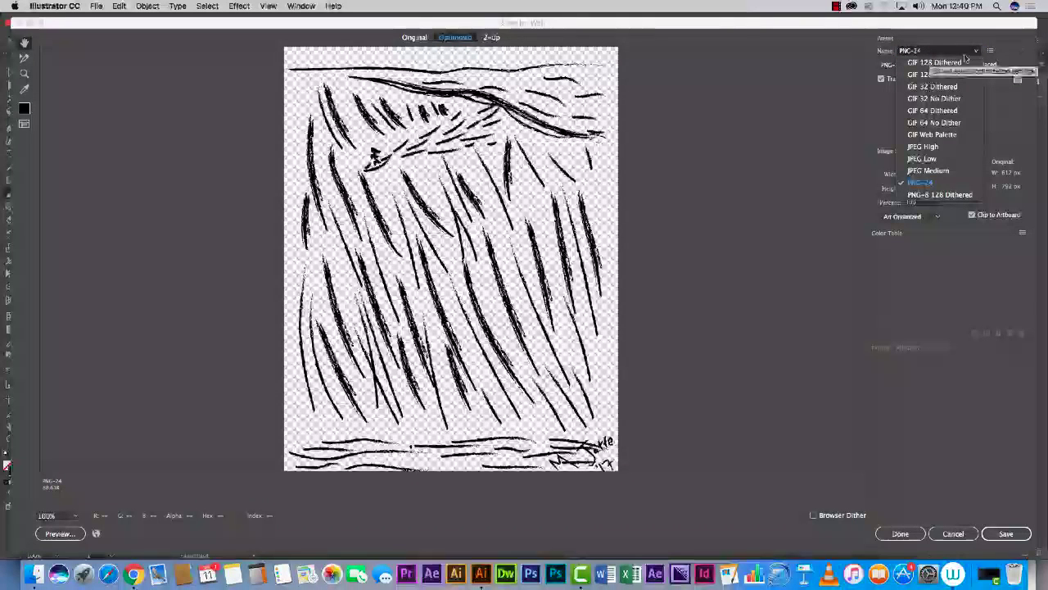
click(923, 147)
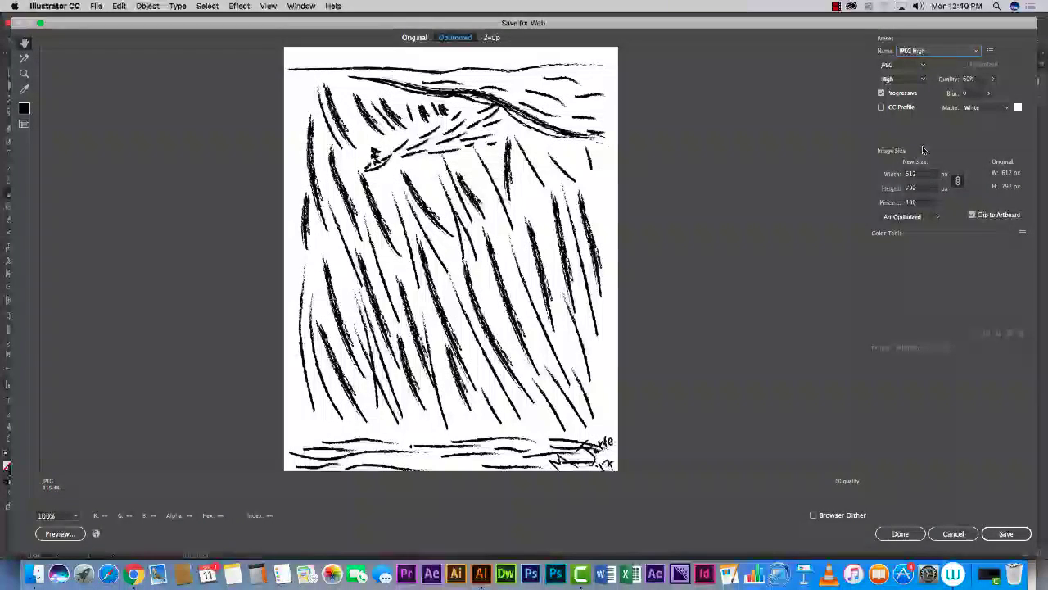
Set the exported image's width to 250 px and save it as AILinesFL in Documents, images only.
click(919, 175)
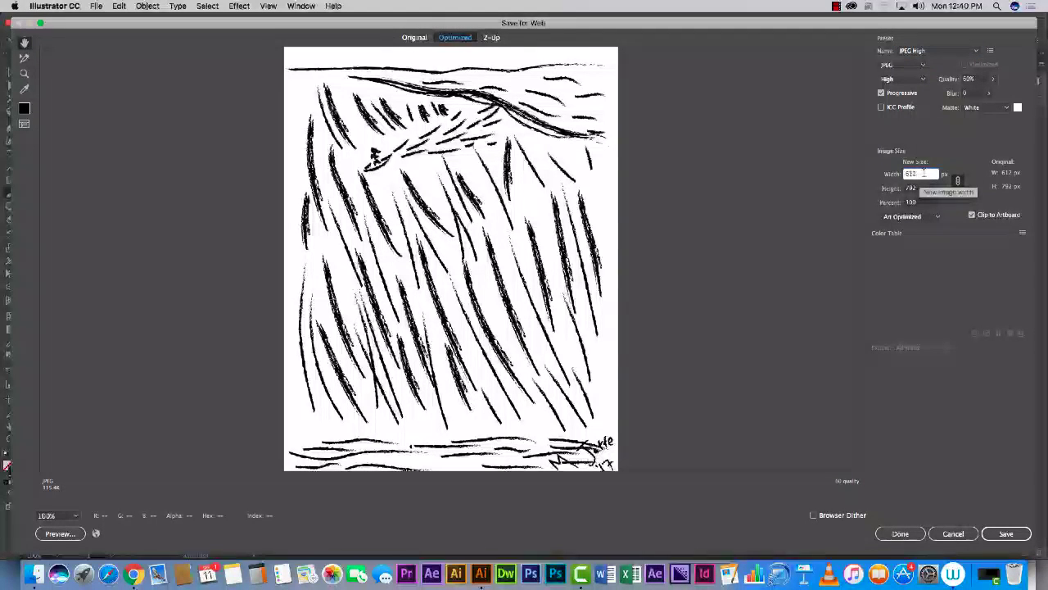
text(250)
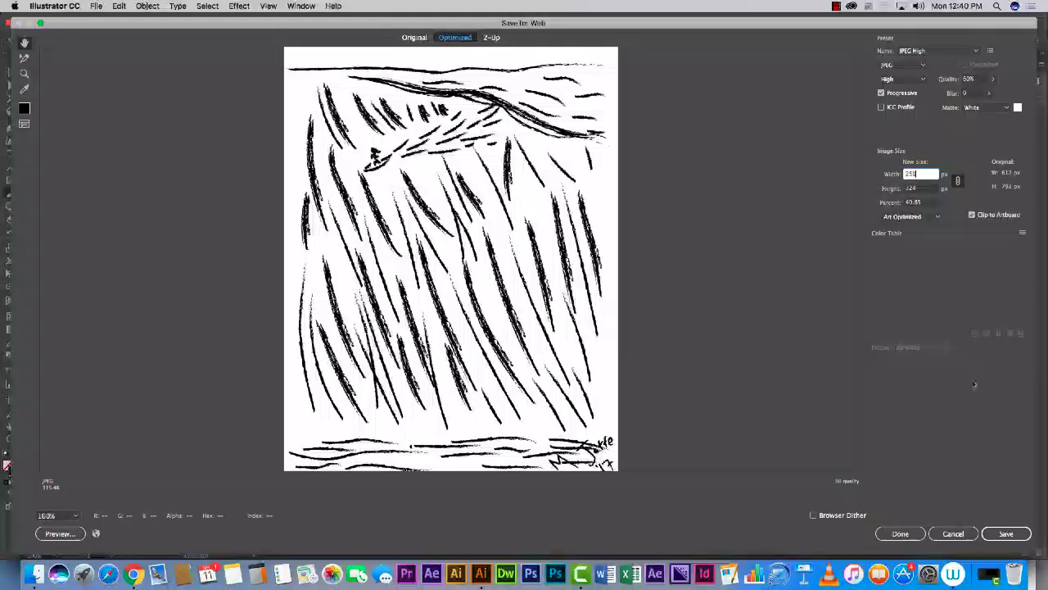
click(1008, 532)
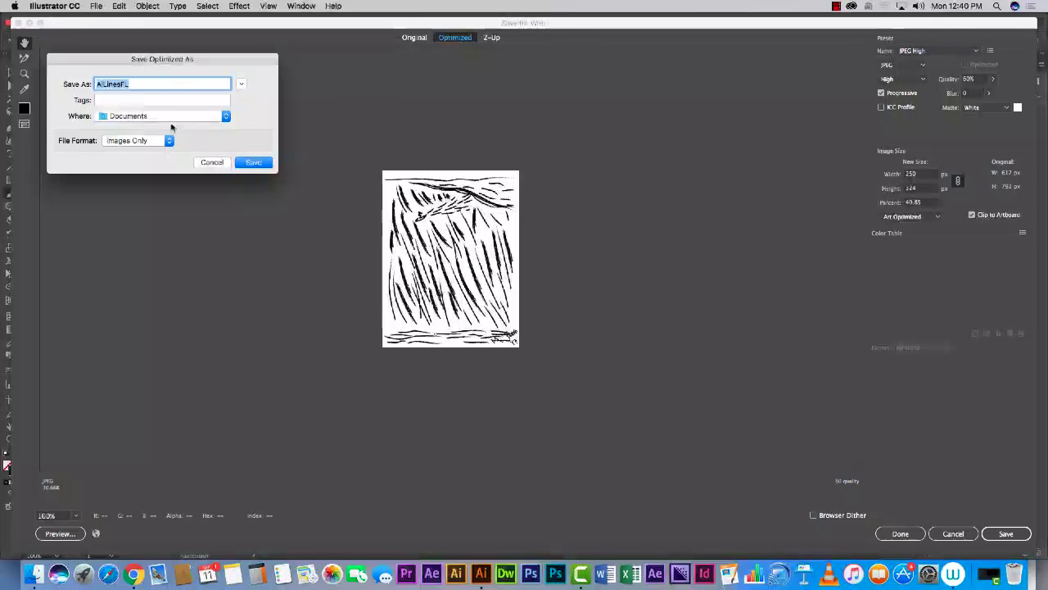
click(253, 163)
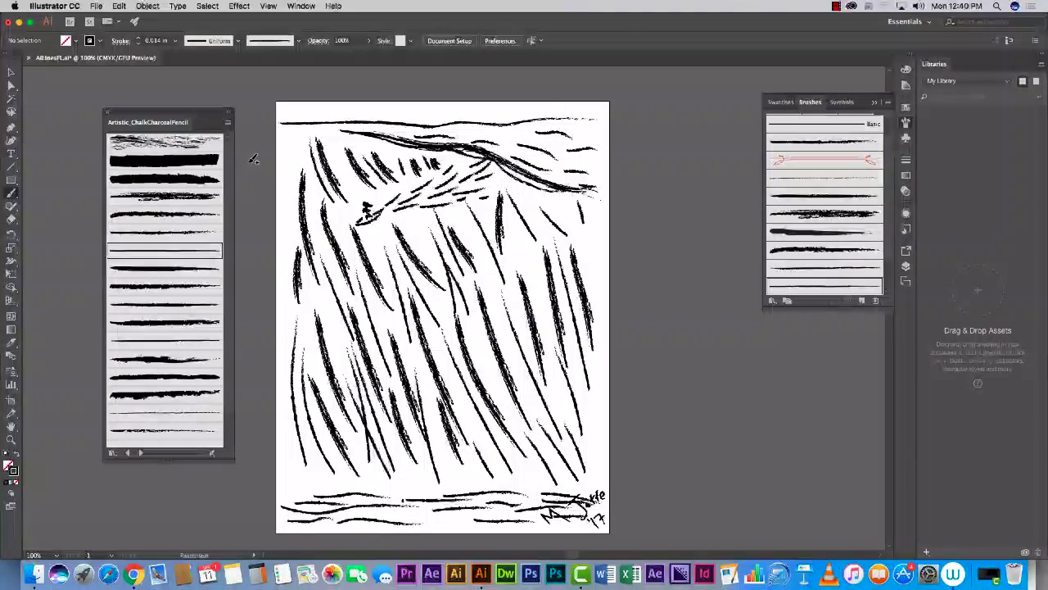
Switch to Chrome, make its window full screen, and open the WebStarts site from the links on mrjaffe.net.
click(136, 576)
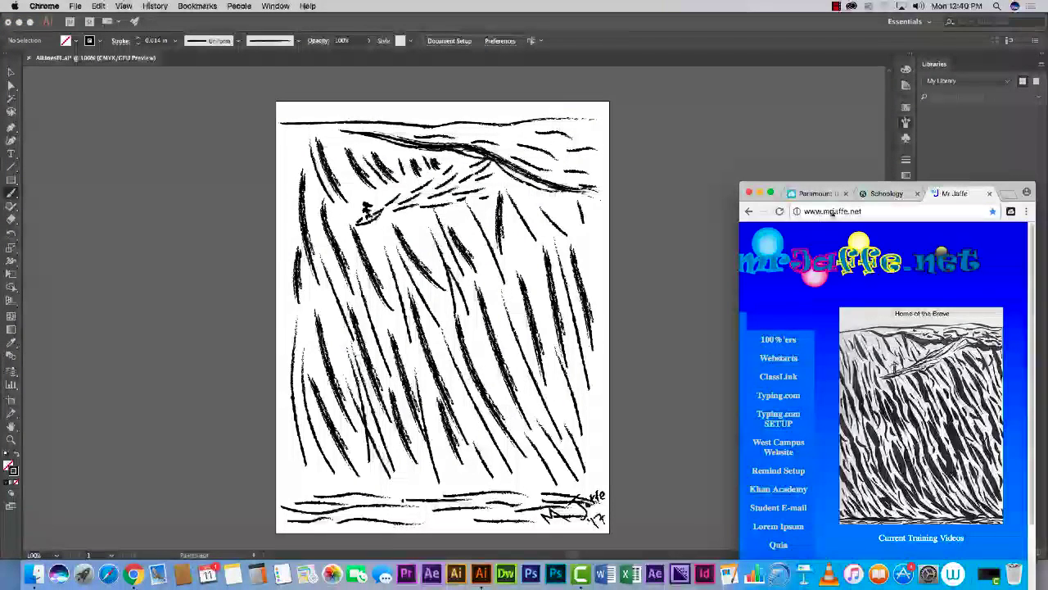
click(770, 192)
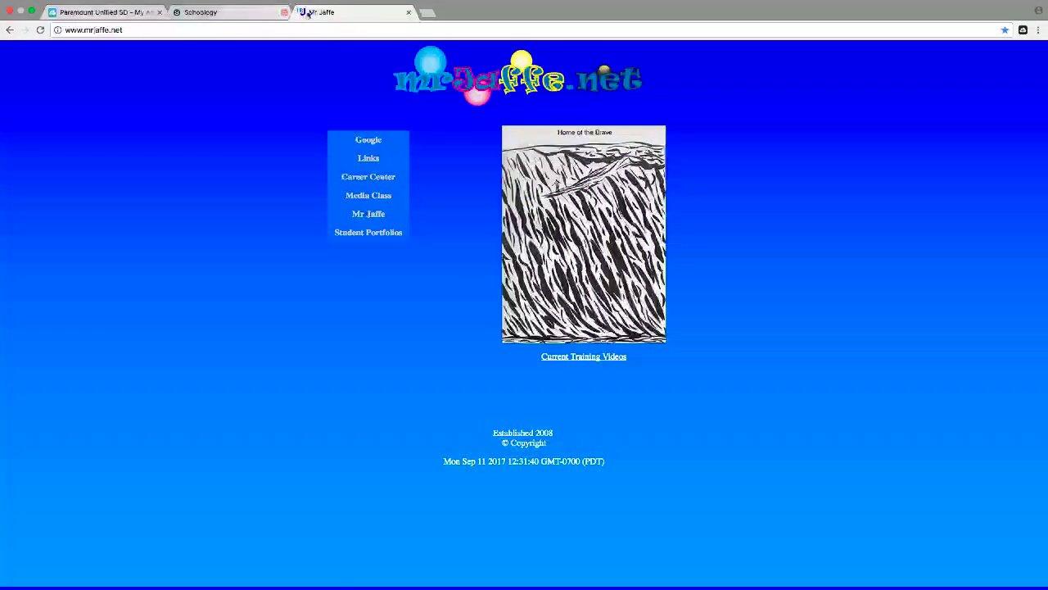
mouse_move(364, 155)
click(436, 174)
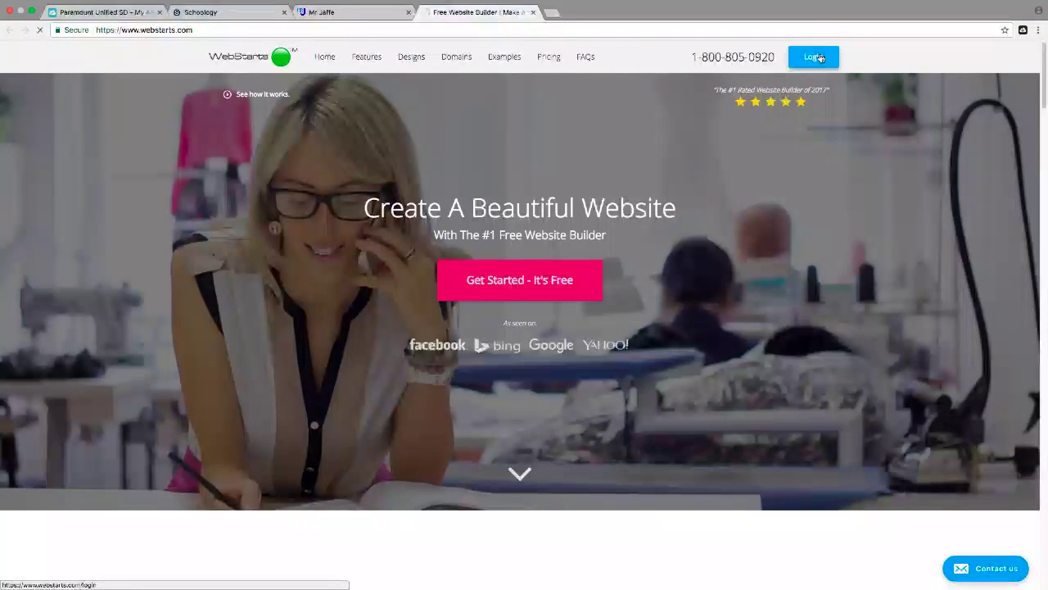
Log in to WebStarts with the account's e-mail address and password, and dismiss the upgrade offer.
click(820, 57)
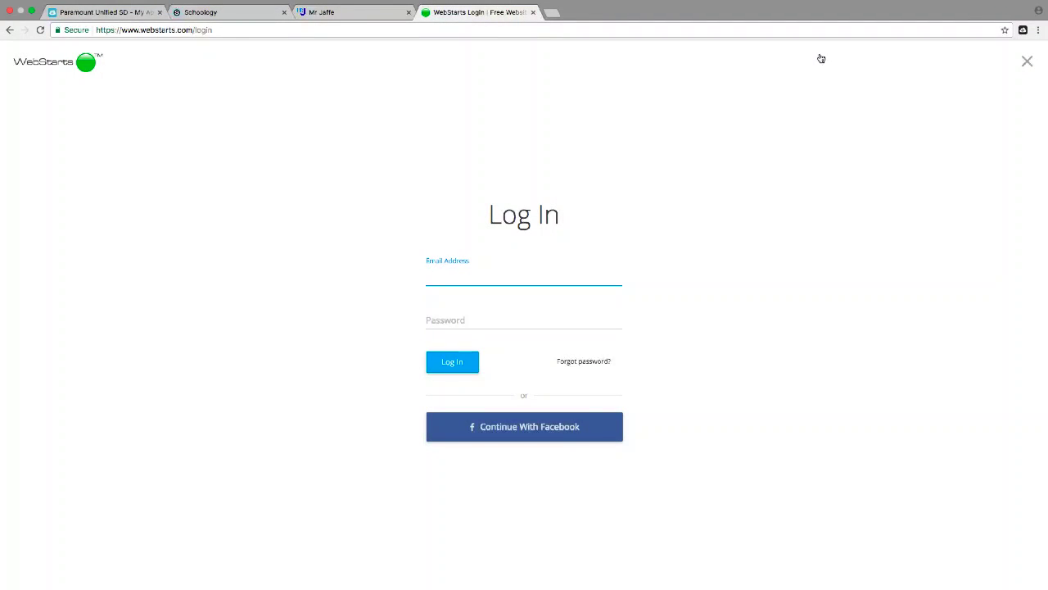
text(dr)
click(536, 295)
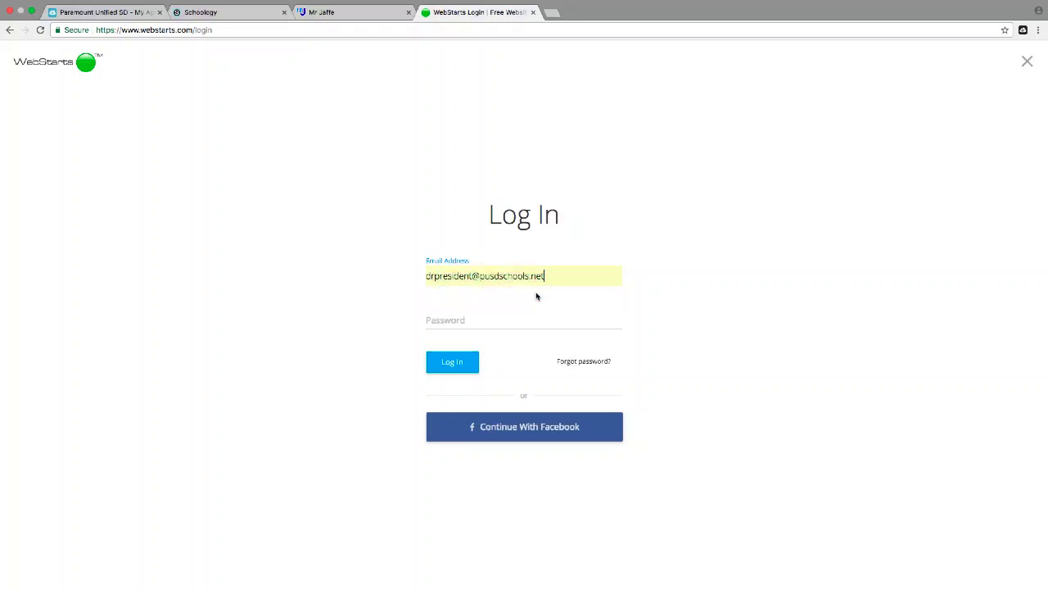
click(479, 322)
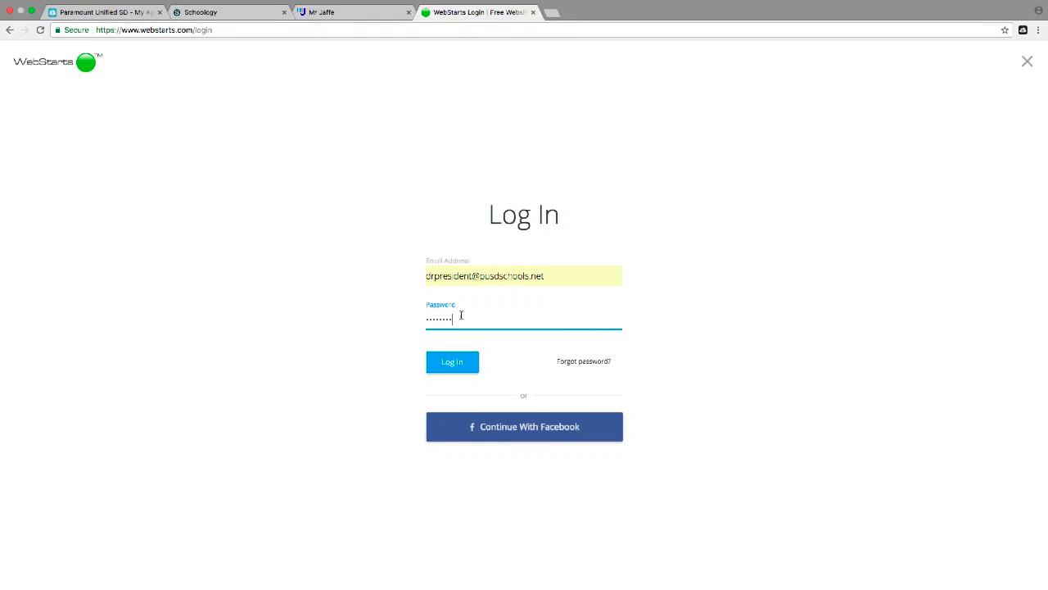
click(450, 362)
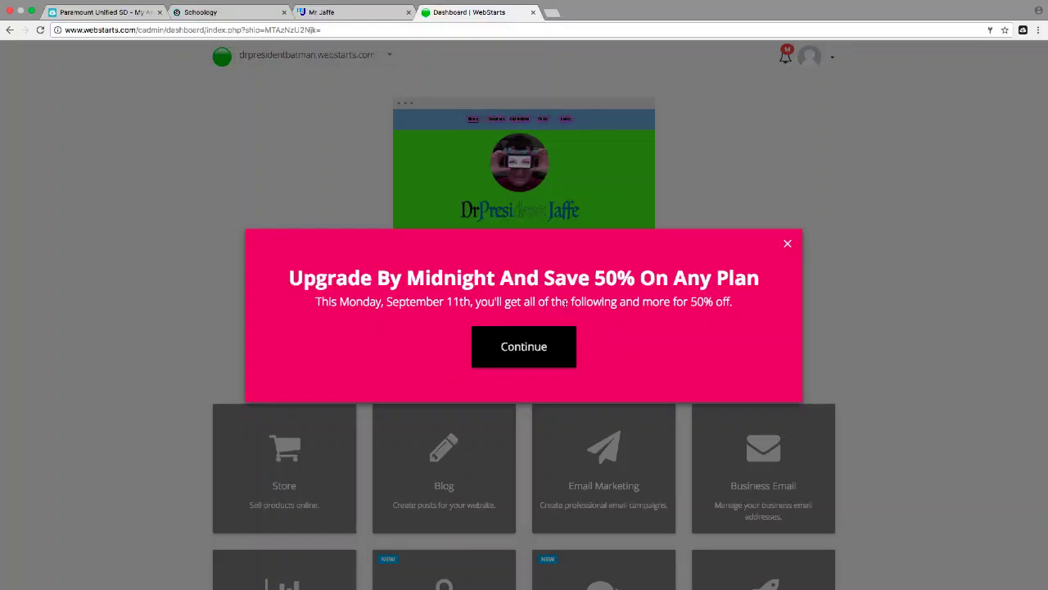
click(788, 245)
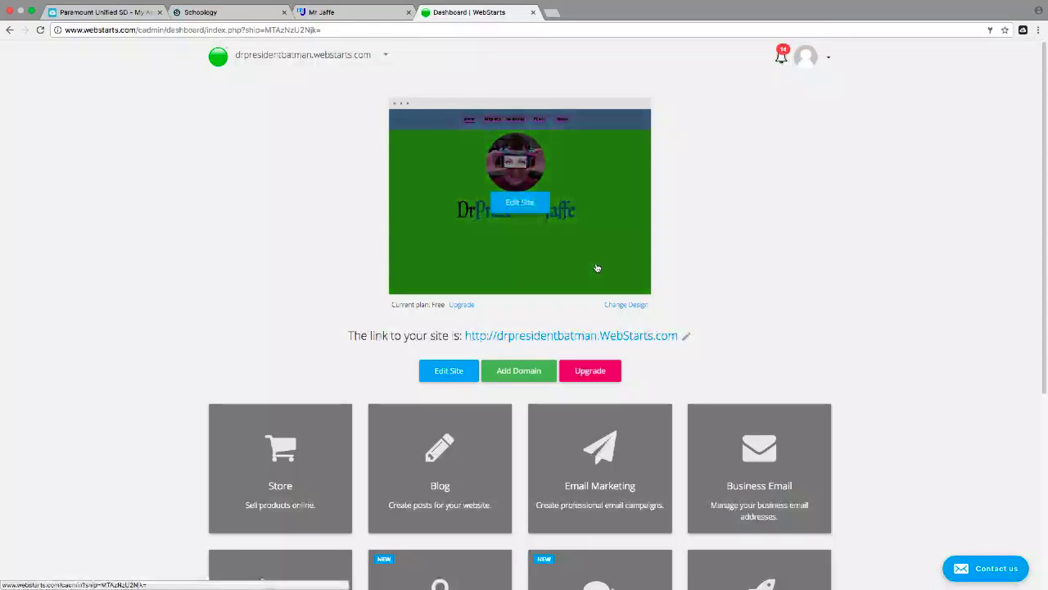
Open the site's Graphics page for editing and delete the old line drawing beside the Graphics title.
click(521, 204)
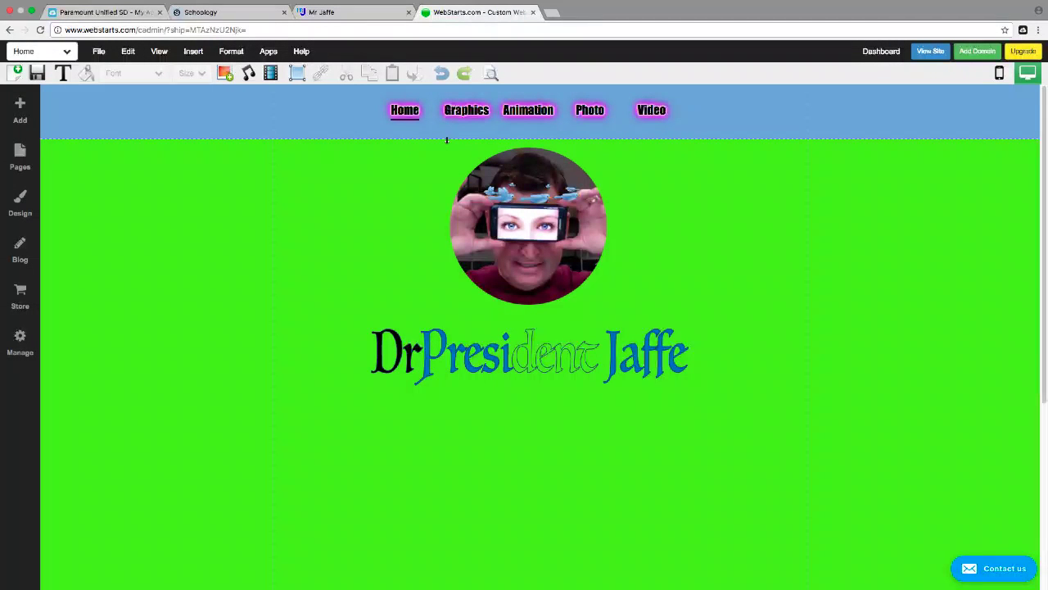
click(68, 53)
click(32, 89)
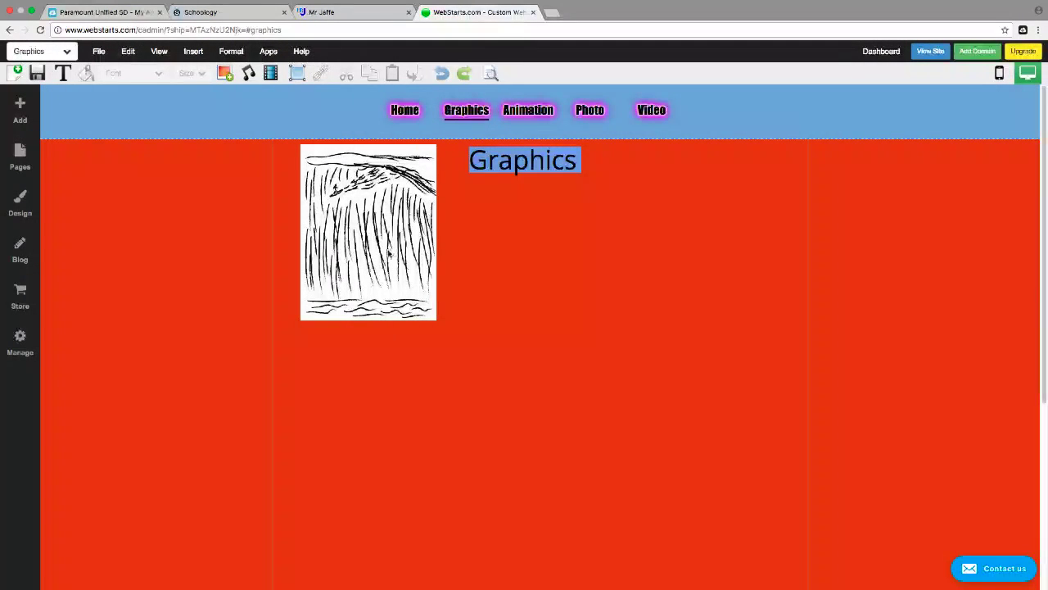
click(382, 239)
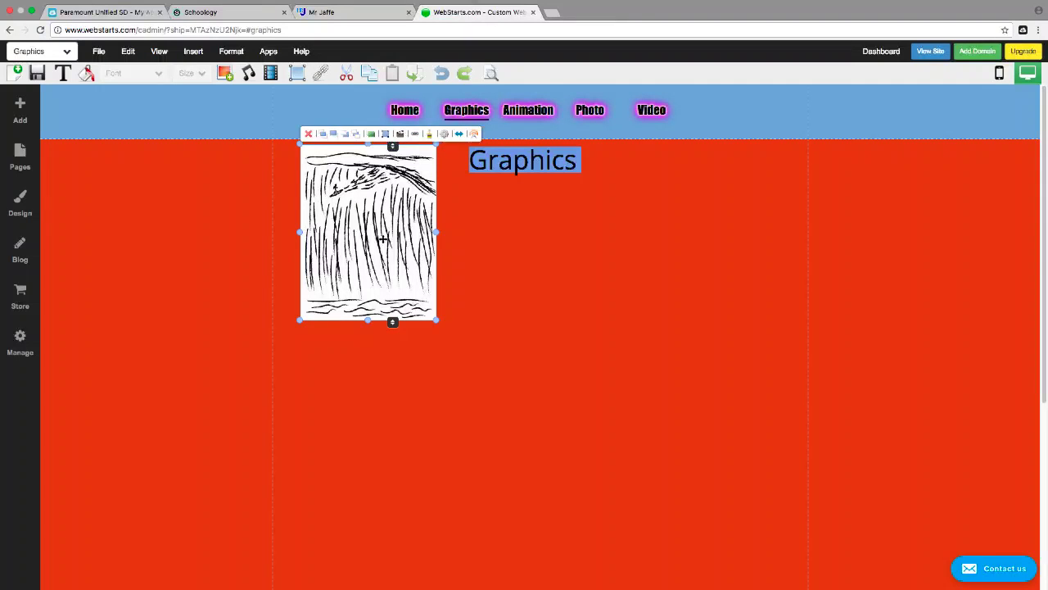
key(Delete)
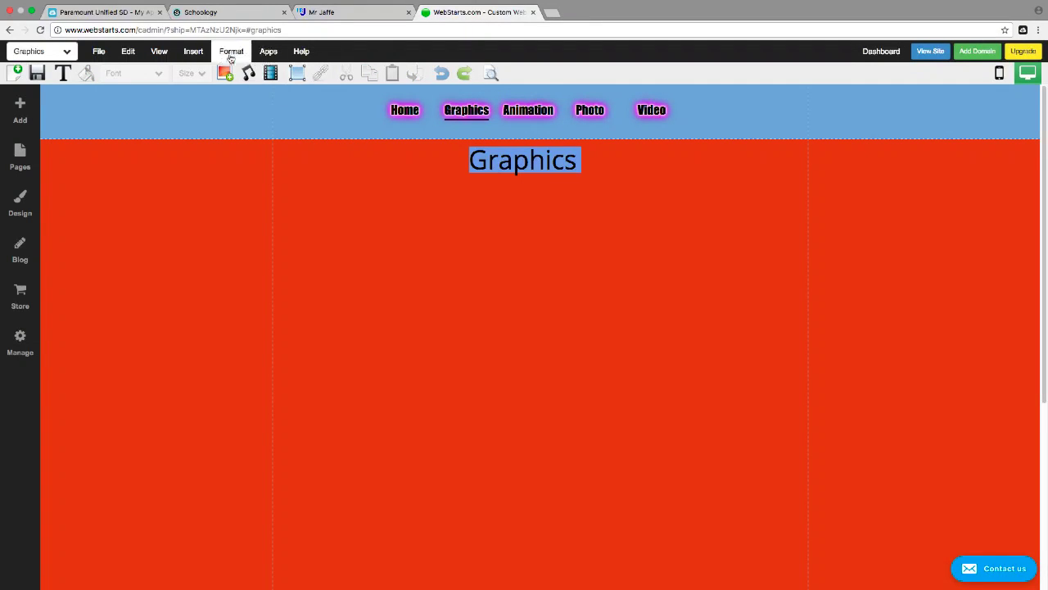
Upload AiLinesFL.jpg from Documents, insert it on the Graphics page, and shift it slightly left beside the Graphics title.
click(191, 53)
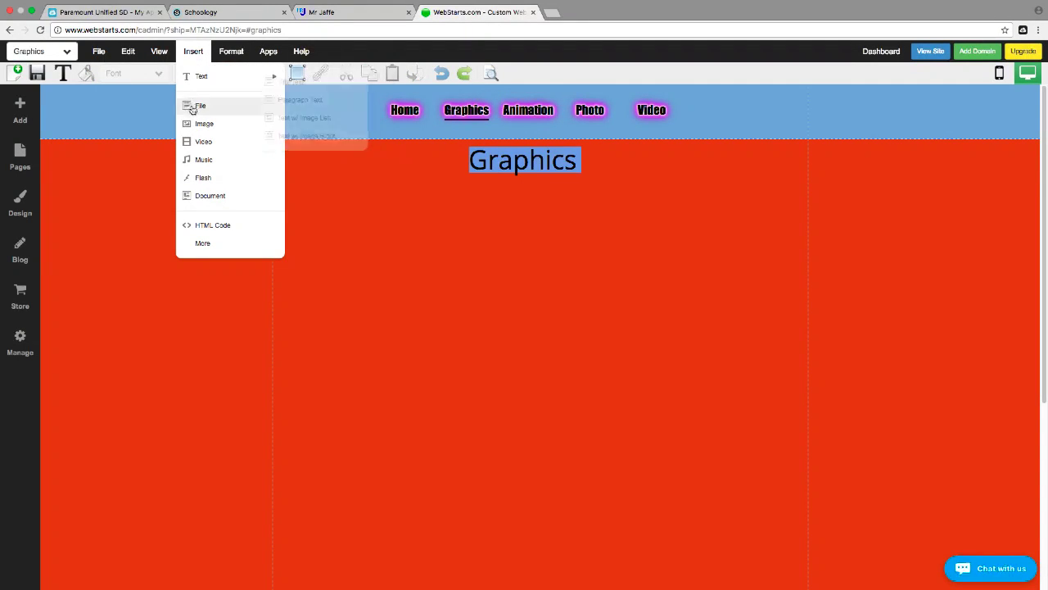
click(199, 124)
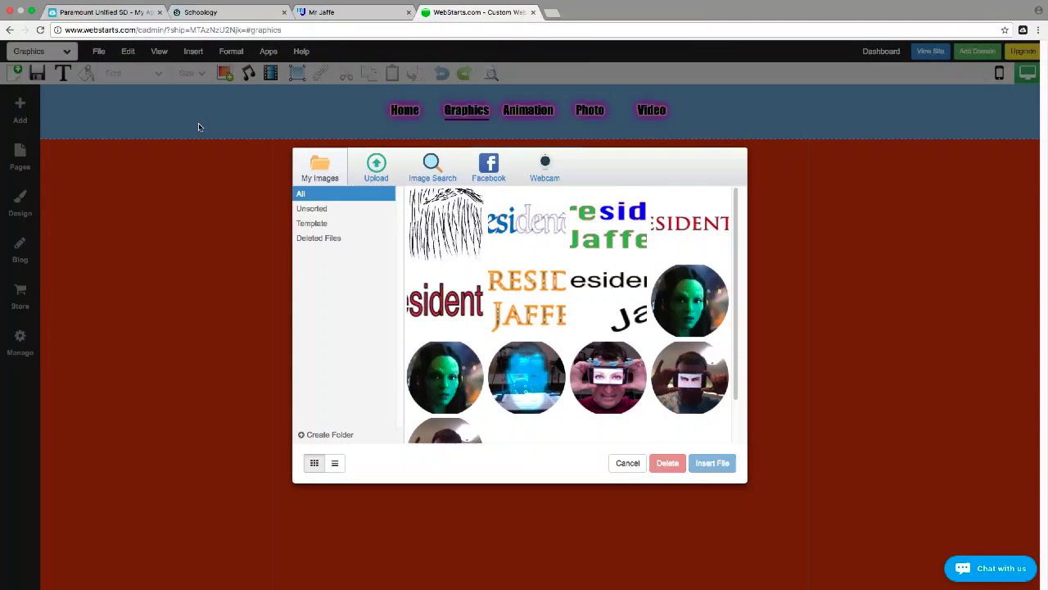
click(375, 165)
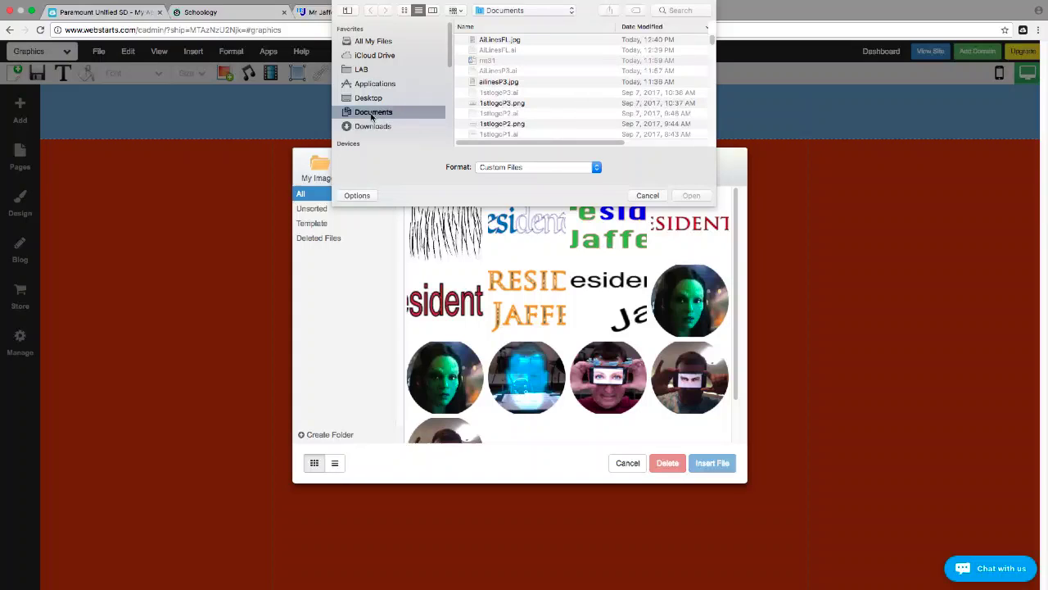
click(500, 41)
click(692, 196)
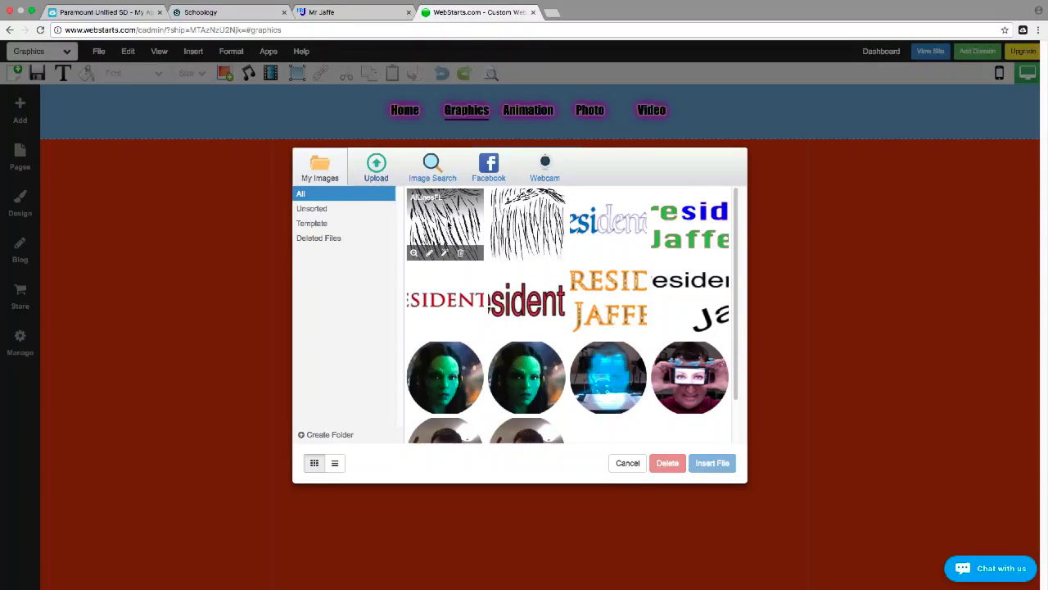
double_click(448, 223)
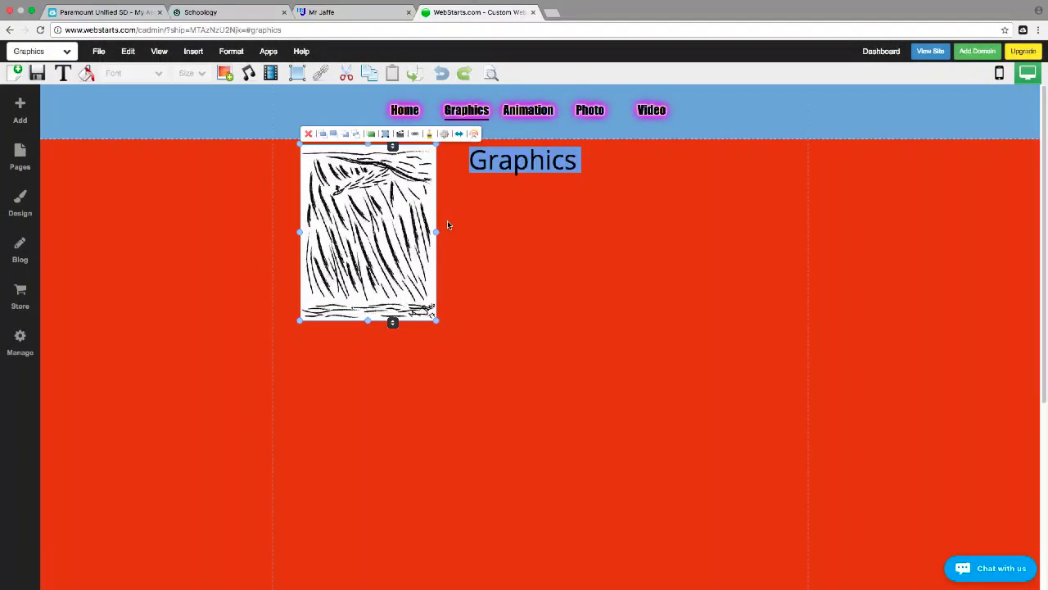
click(505, 276)
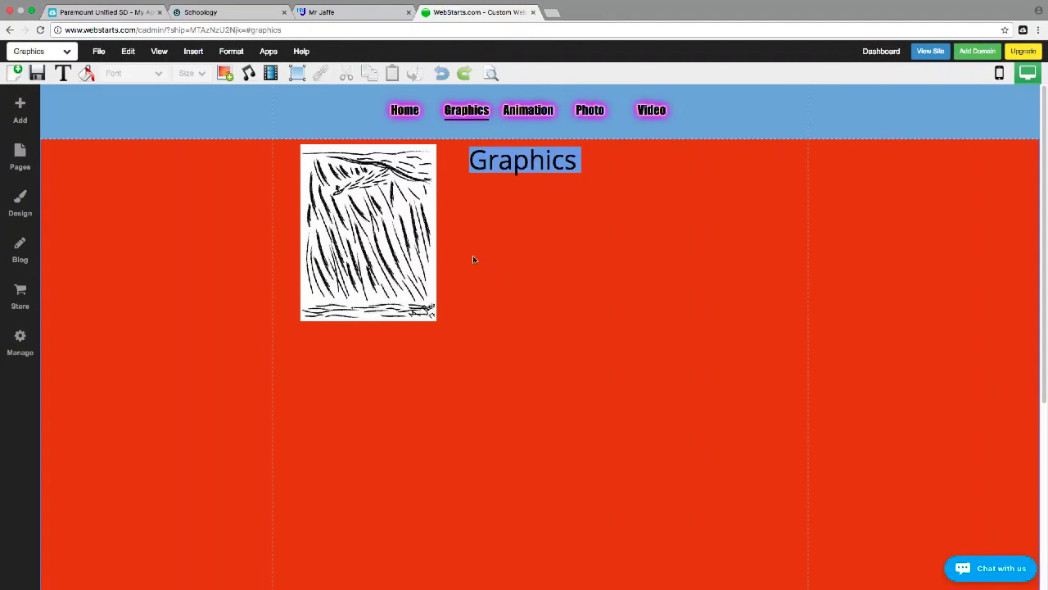
mouse_move(381, 226)
mouse_down()
mouse_move(386, 243)
mouse_move(384, 212)
mouse_up()
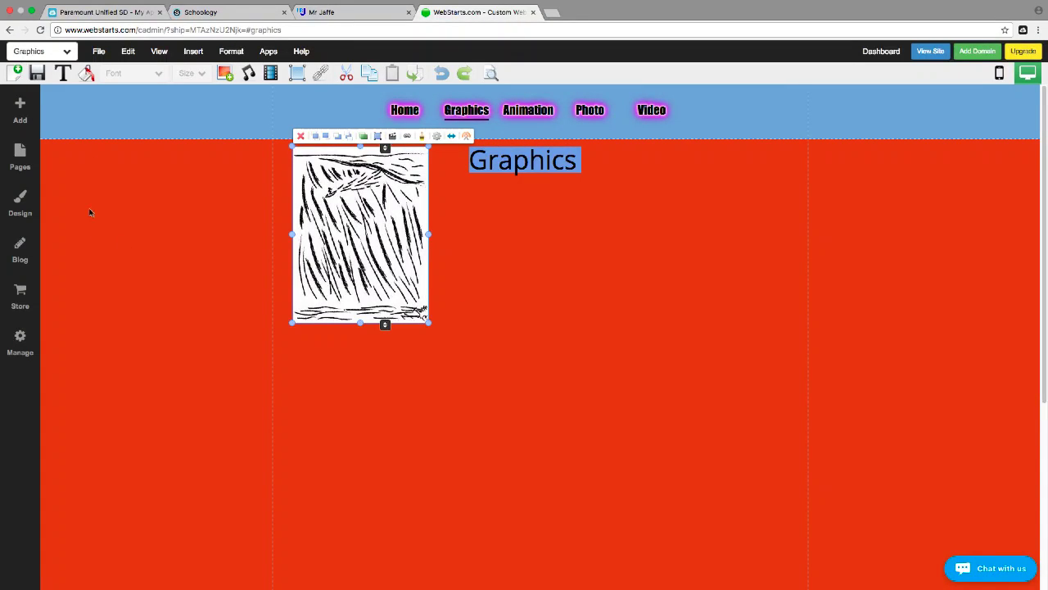
Add a title text reading AiLinesFL beside the drawing's lower right corner.
click(64, 73)
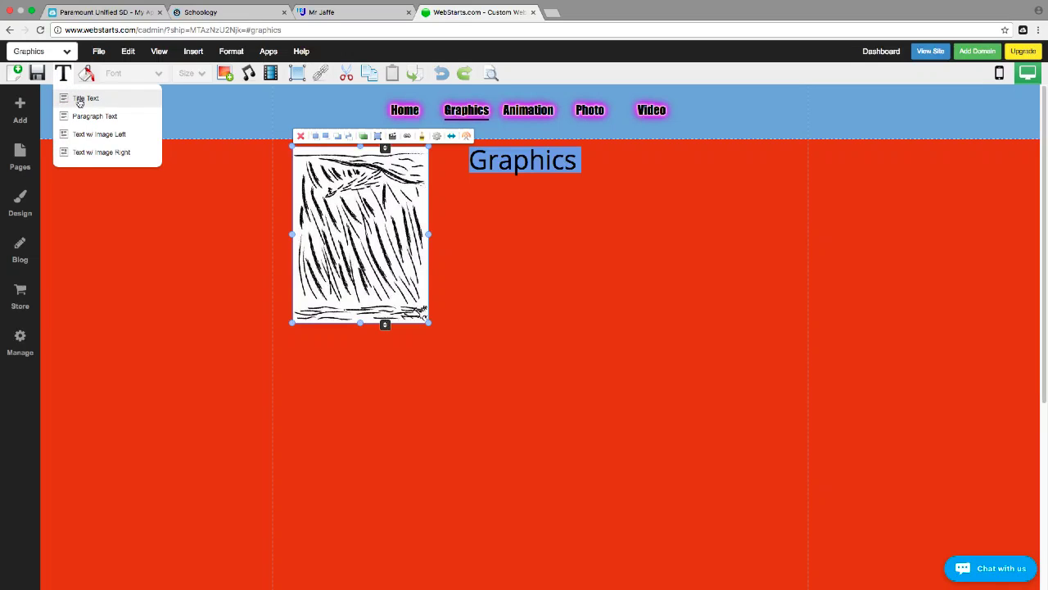
click(80, 98)
drag(440, 159, 578, 314)
double_click(653, 309)
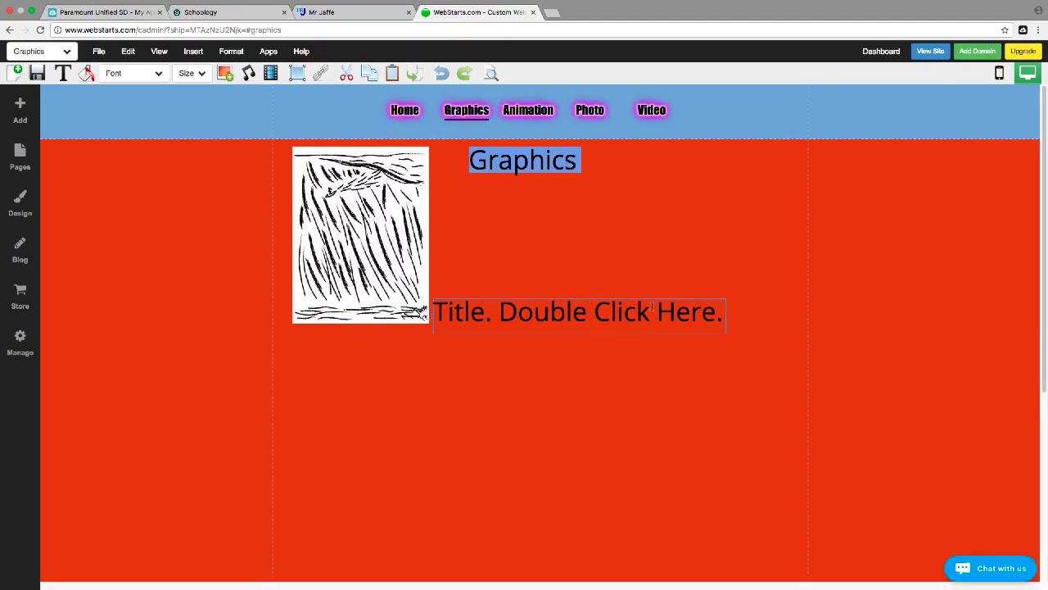
drag(725, 316, 435, 316)
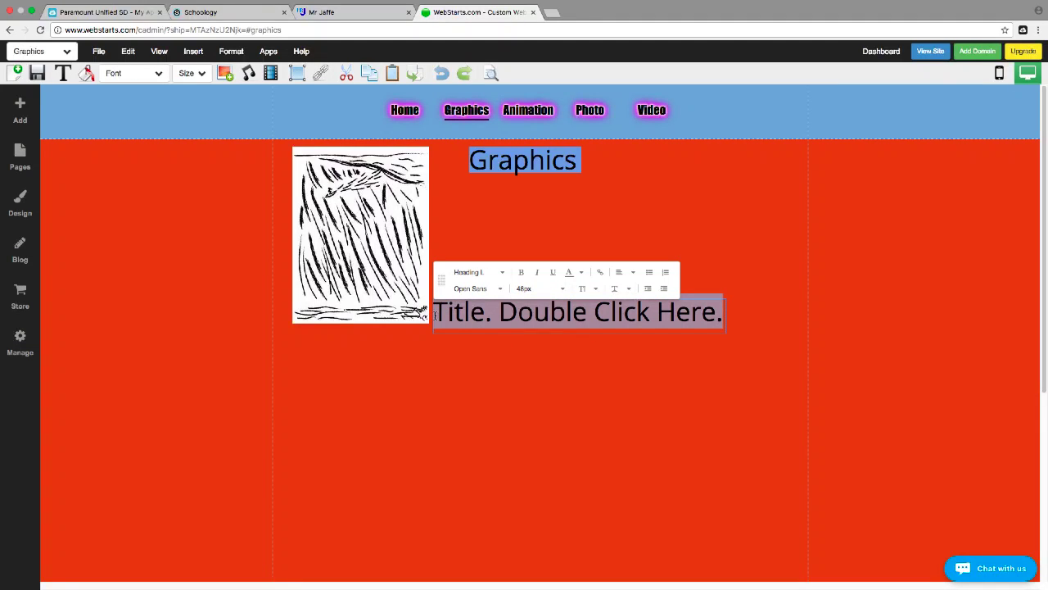
text(AiLinesFL)
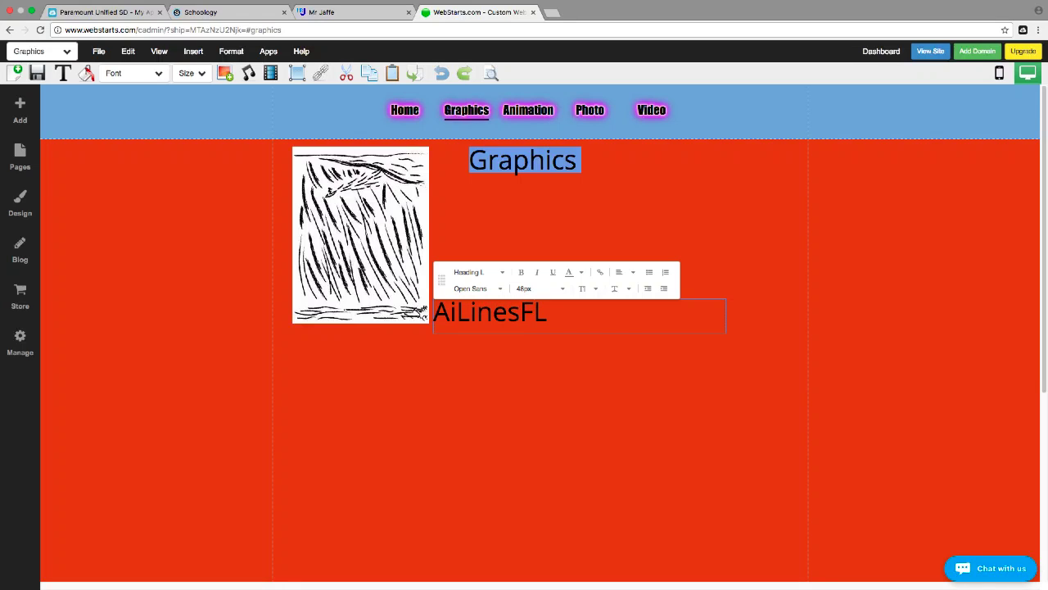
click(582, 339)
Narrow the AiLinesFL text box to fit its text and set the font size to 24px.
click(549, 312)
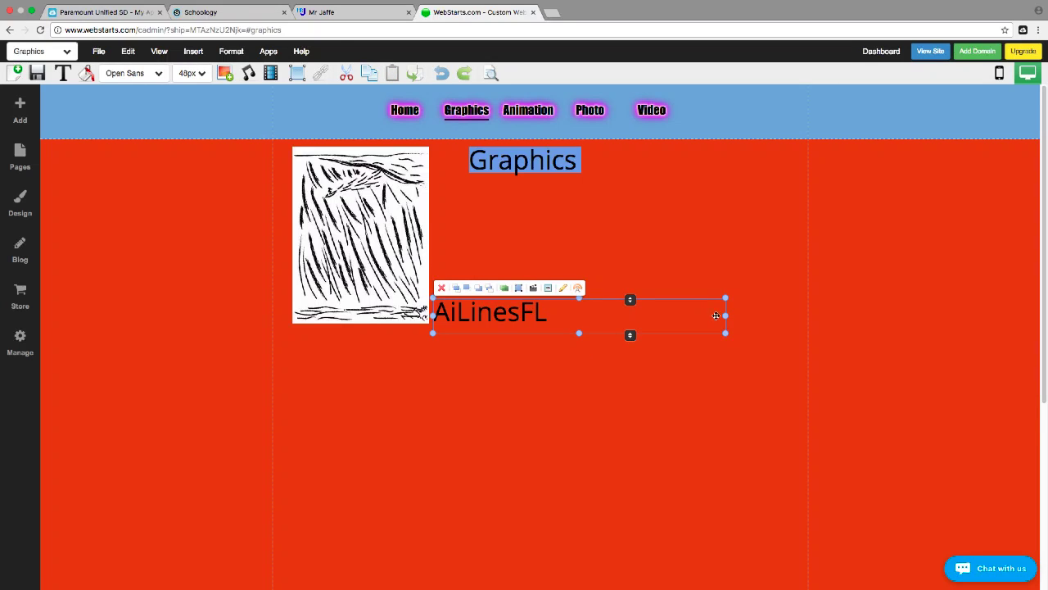
drag(726, 315, 561, 321)
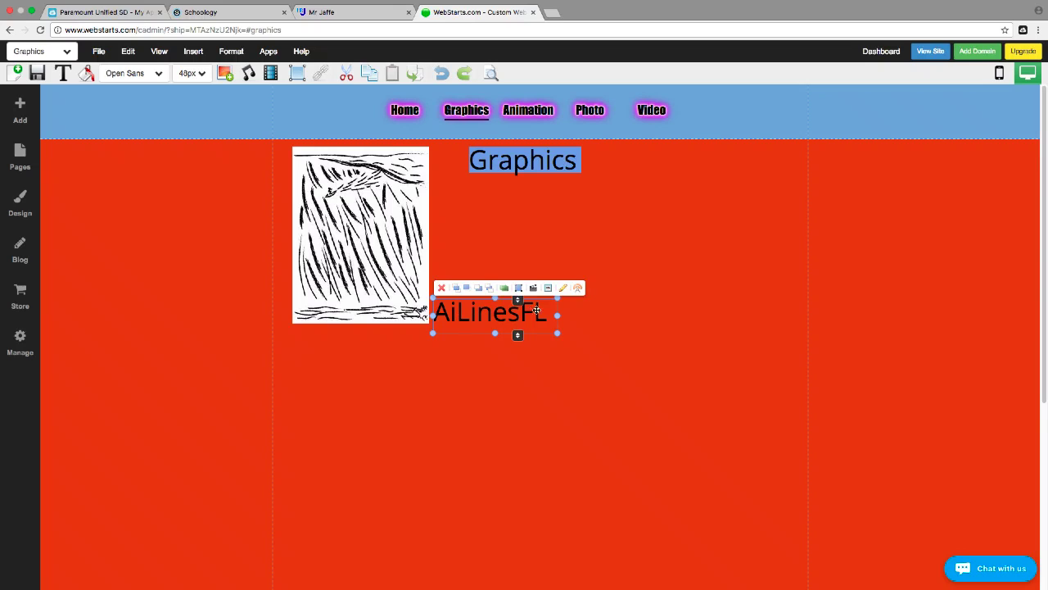
click(543, 310)
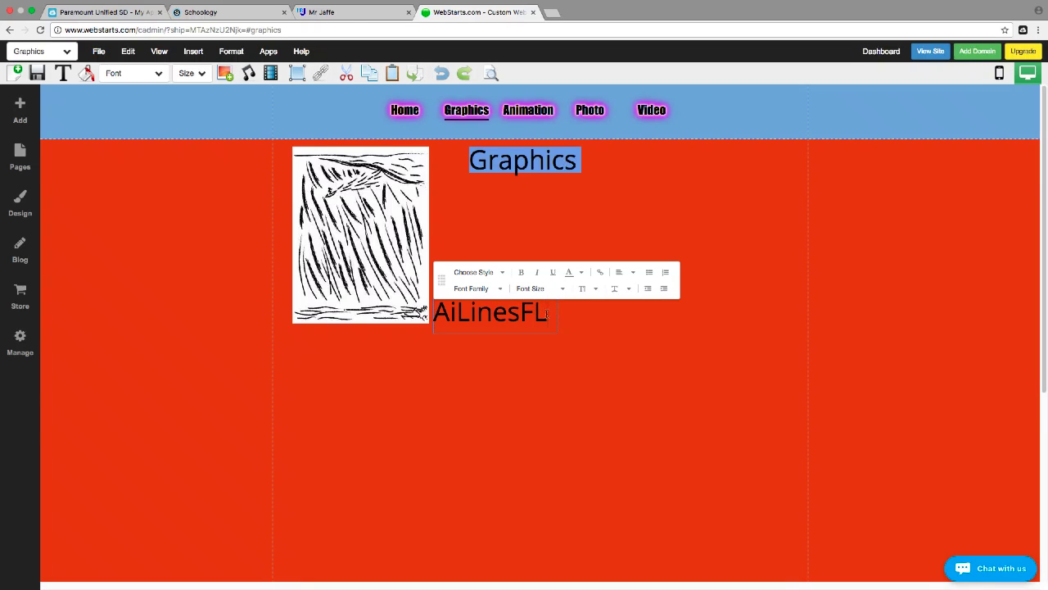
drag(547, 313, 434, 313)
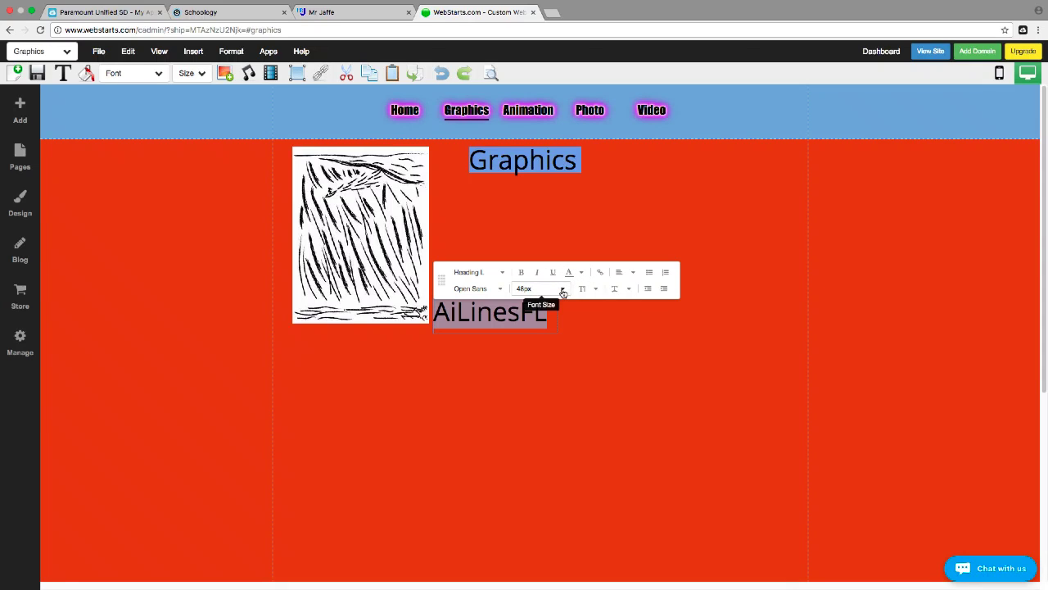
click(562, 290)
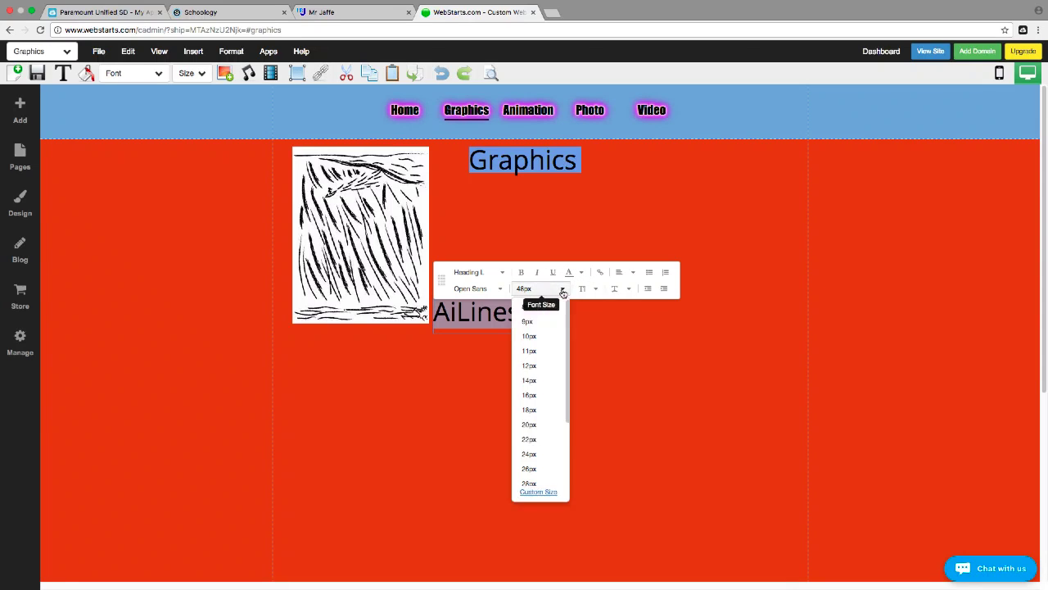
click(529, 456)
click(535, 317)
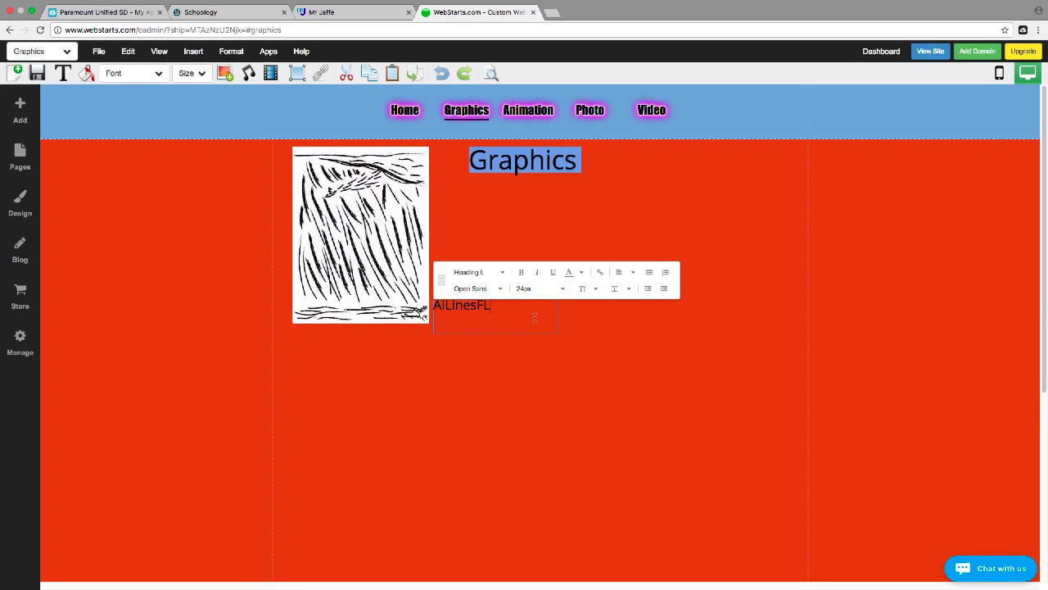
click(606, 330)
Shrink the AiLinesFL text box and center it as a caption directly beneath the drawing.
click(483, 307)
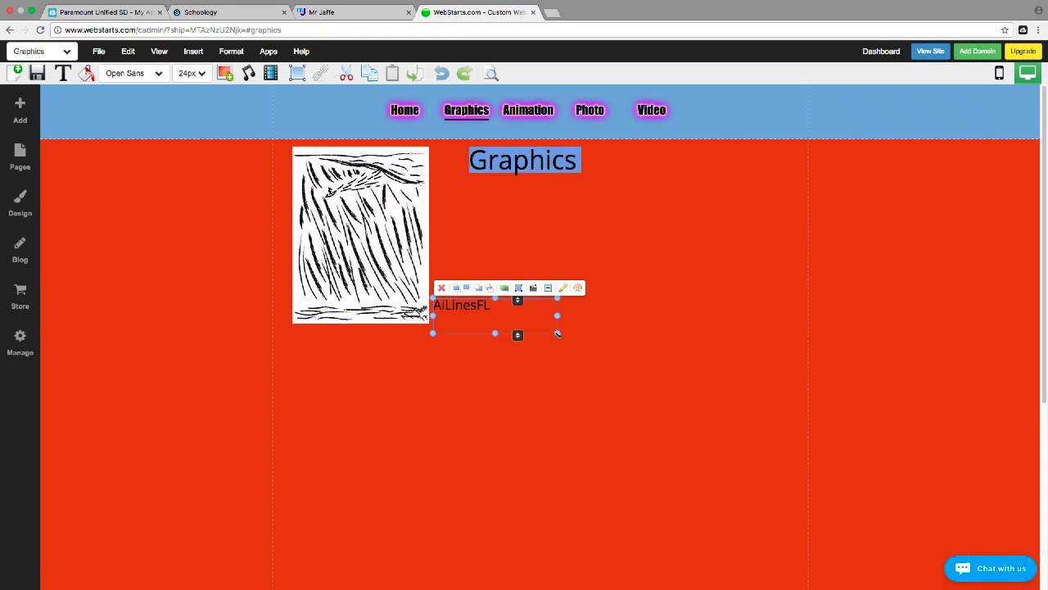
drag(558, 334, 360, 330)
click(380, 399)
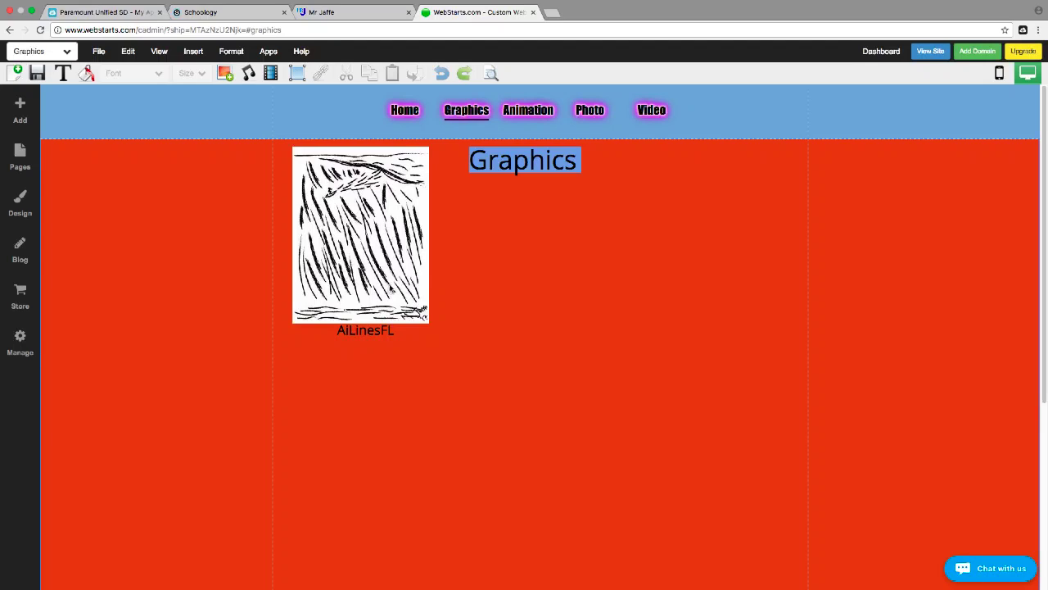
click(369, 330)
drag(357, 332, 353, 331)
click(436, 347)
Save the site, dismissing the sharing prompt, and log out of the WebStarts account from the dashboard.
click(38, 73)
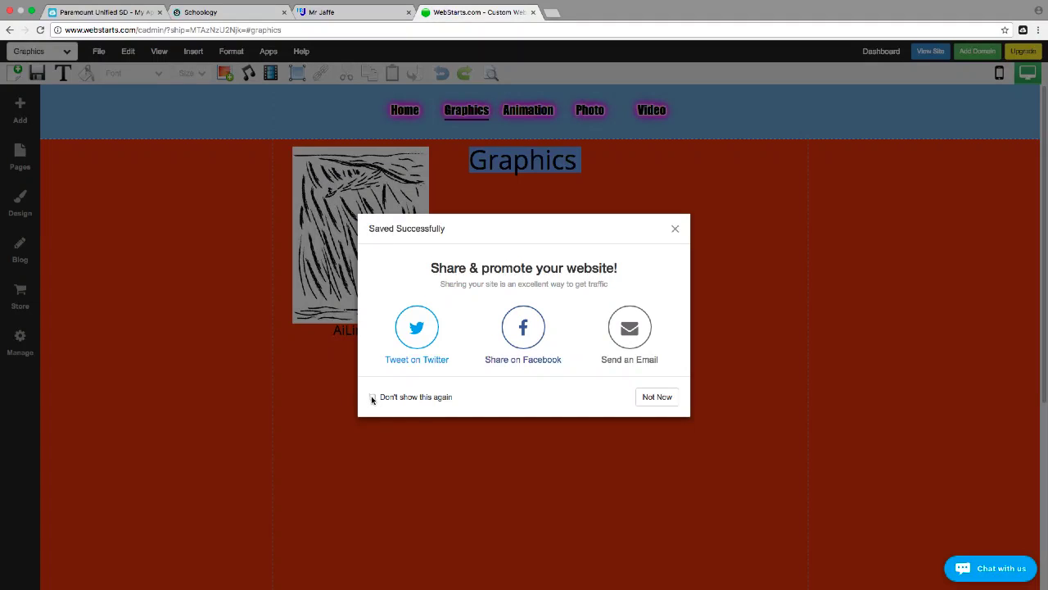
click(674, 229)
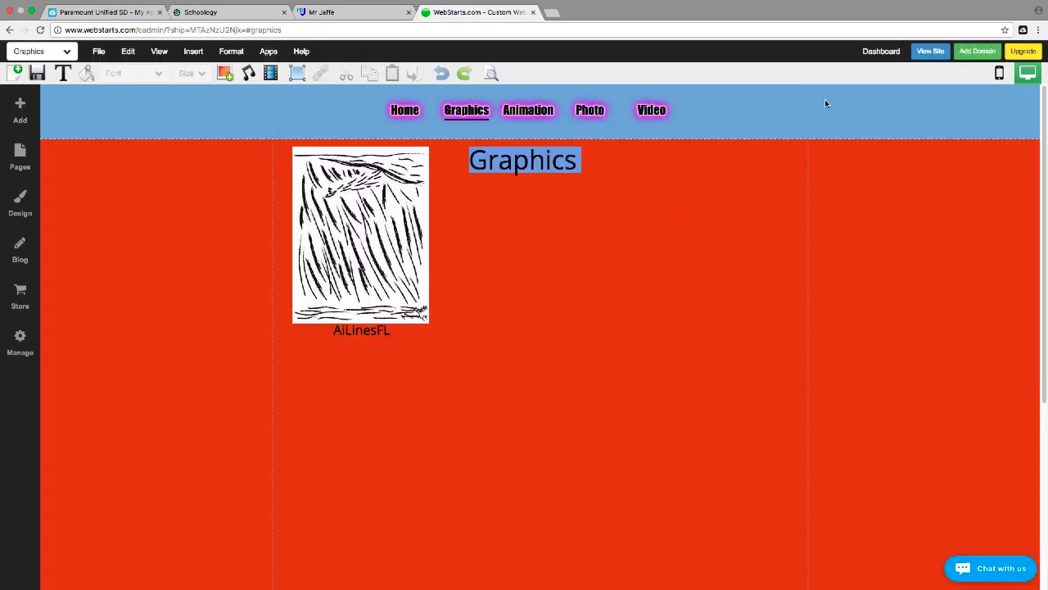
click(881, 51)
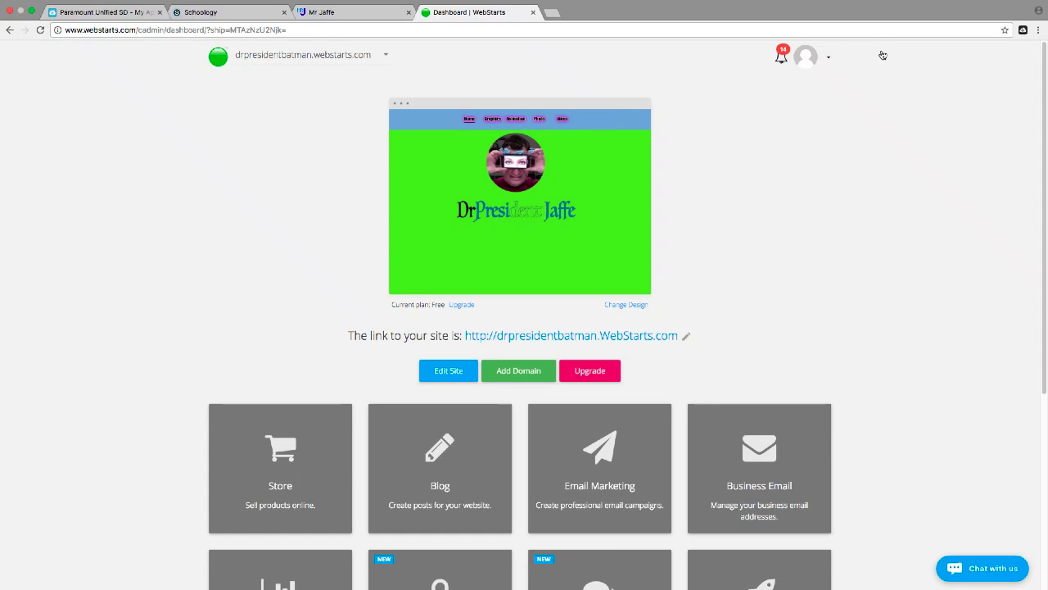
click(829, 58)
click(795, 244)
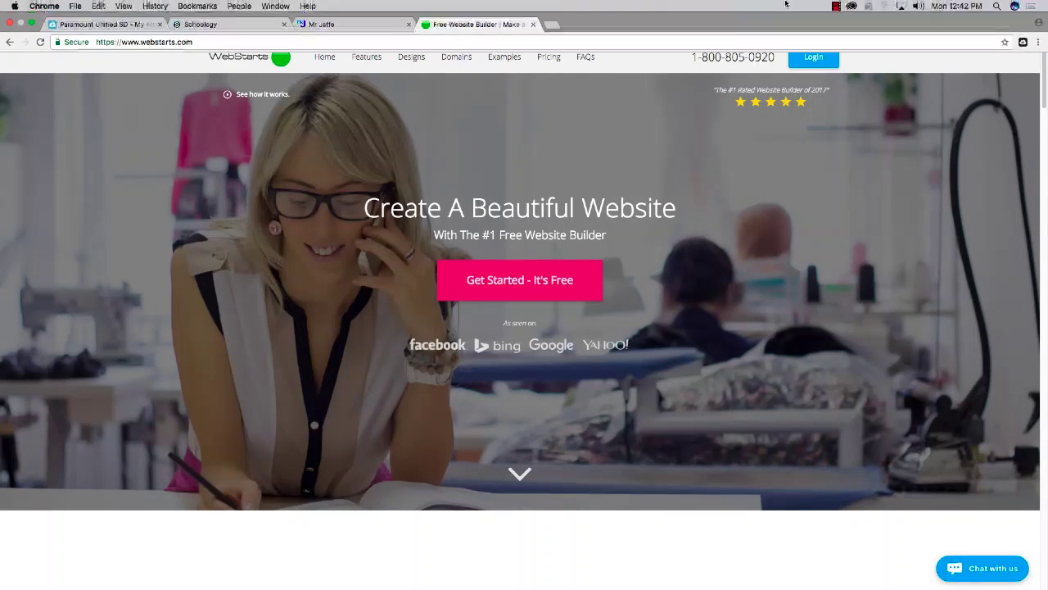
click(836, 6)
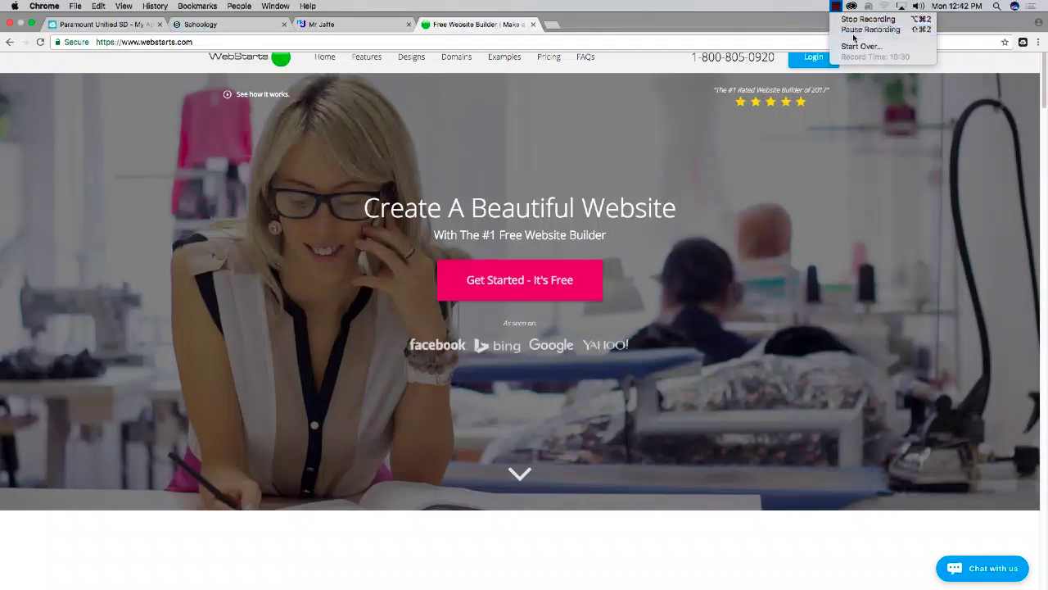